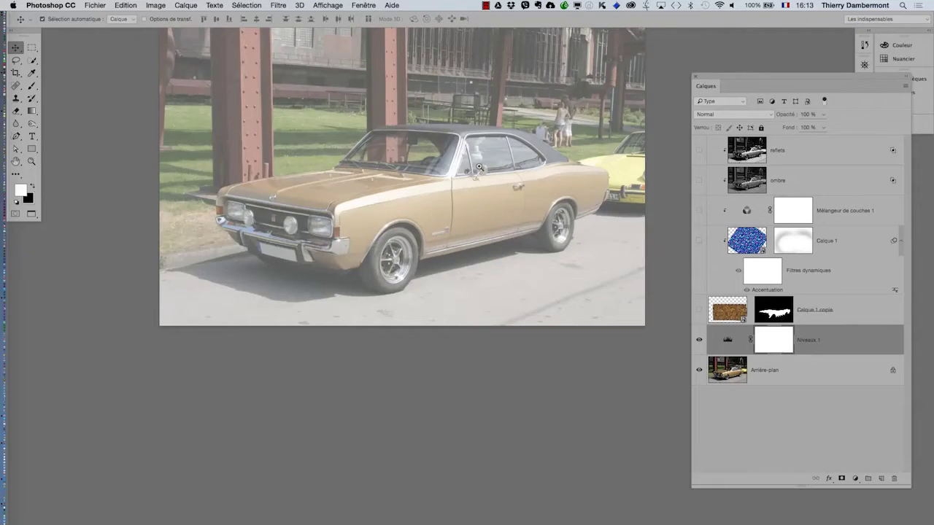
# Zoom in on the car photo, then bring up Firefox on the Google Belgique page
pyautogui.moveTo(479, 167)
pyautogui.mouseDown()
pyautogui.moveTo(542, 218)
pyautogui.moveTo(429, 246)
pyautogui.mouseUp()
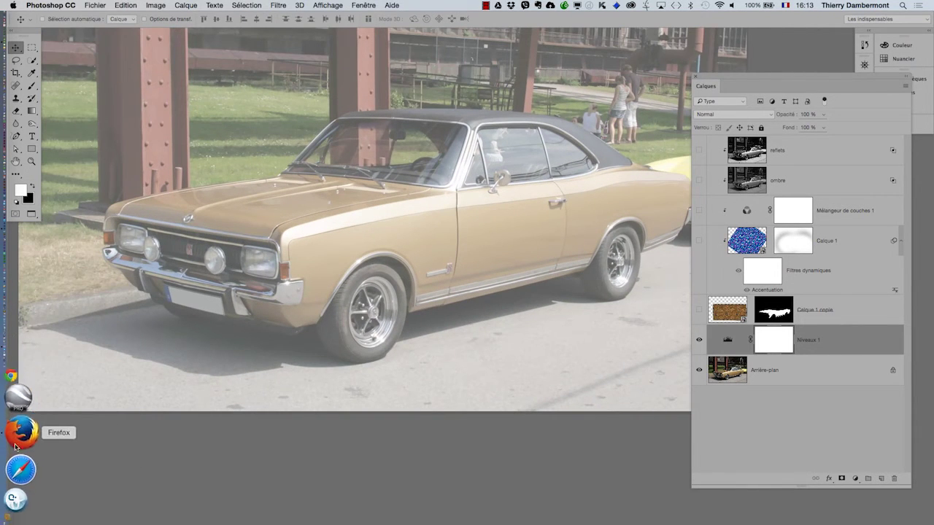
pyautogui.click(15, 445)
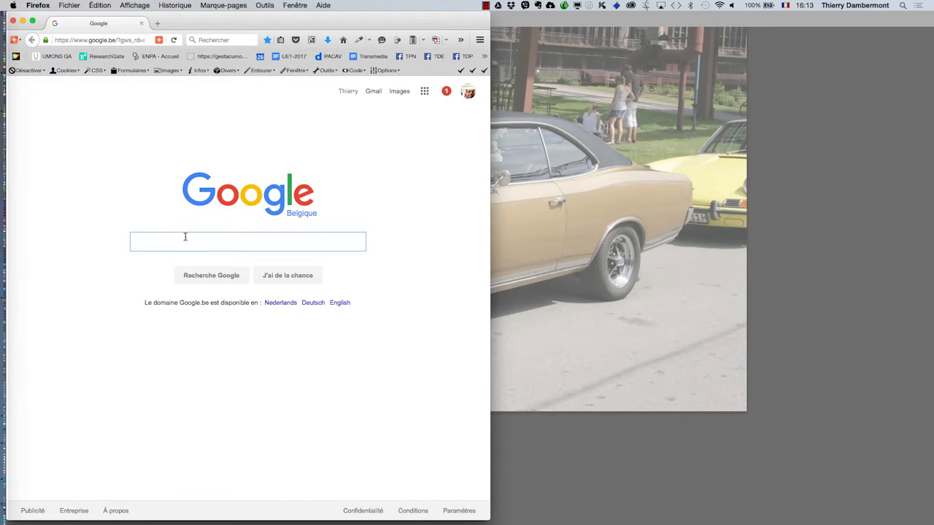
# Search Google for poivron "public domain" in a widened Firefox window
pyautogui.click(179, 247)
pyautogui.moveTo(488, 517); pyautogui.dragTo(850, 523)
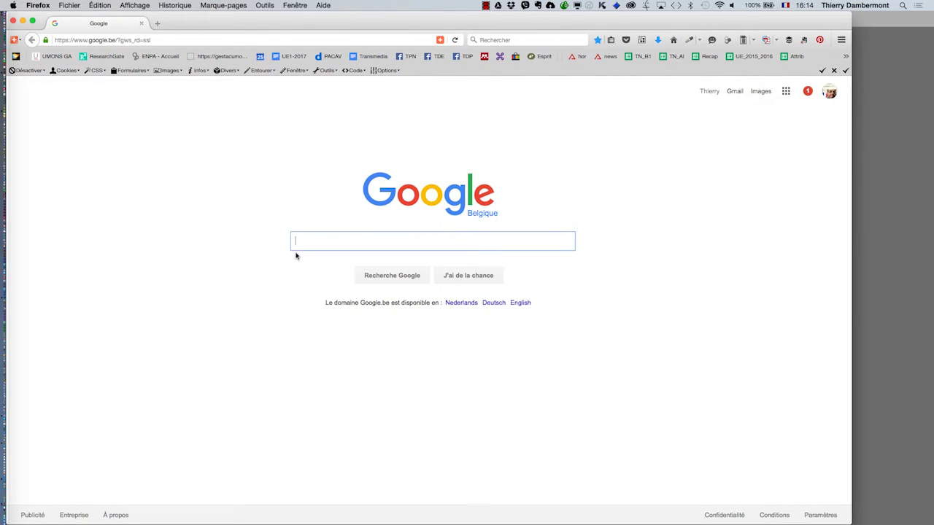
pyautogui.write('poivron')
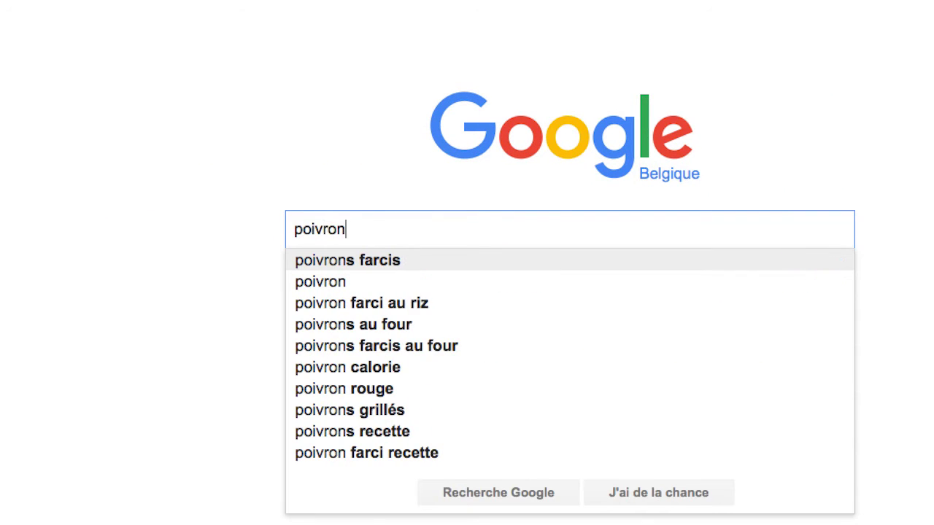
pyautogui.write(' "')
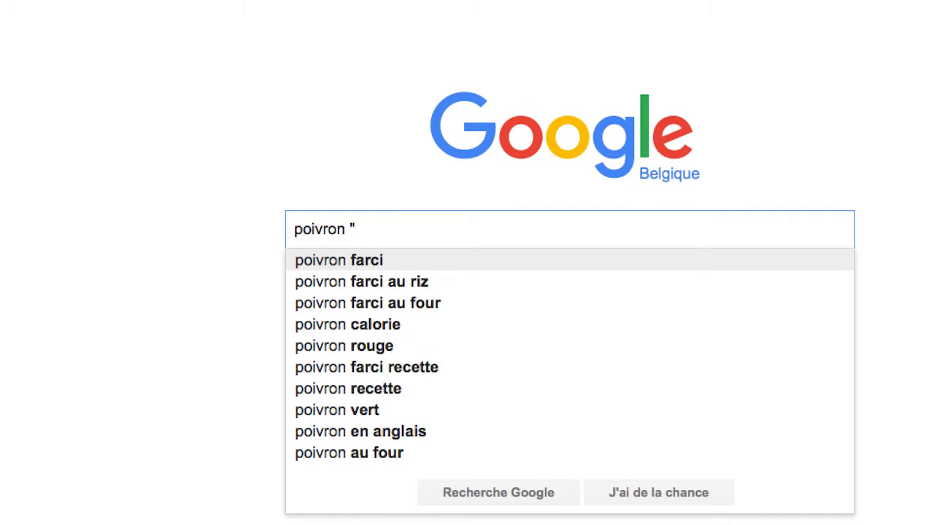
pyautogui.write('pu')
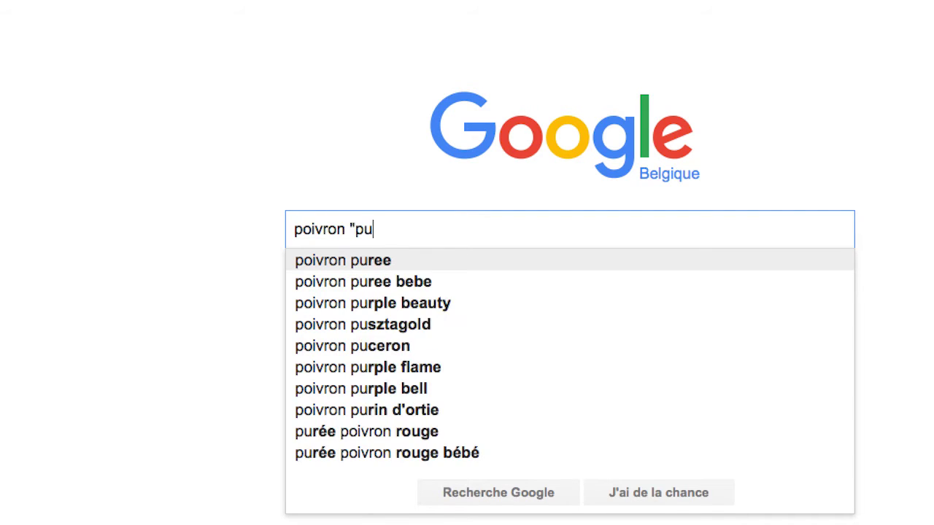
pyautogui.write('blic domain"')
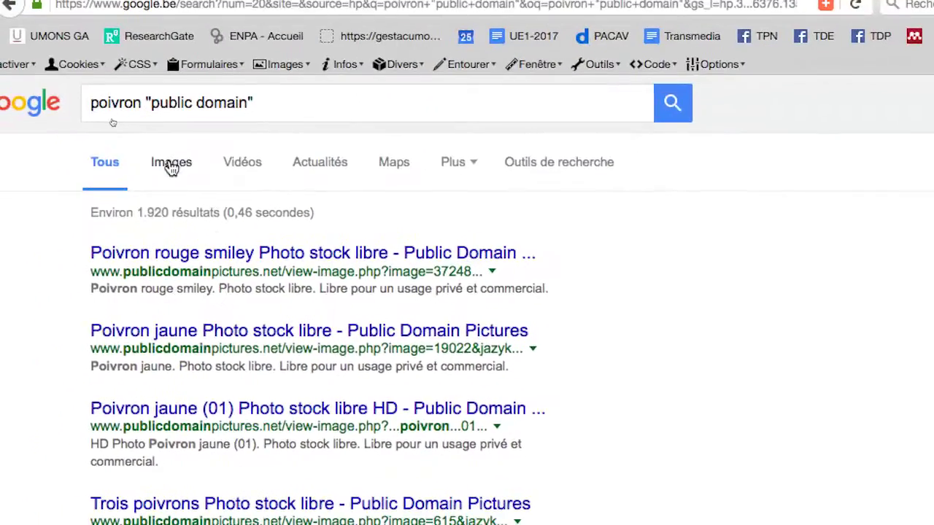
# Open the mixed yellow, orange and red peppers image from Google Images at full size
pyautogui.click(172, 165)
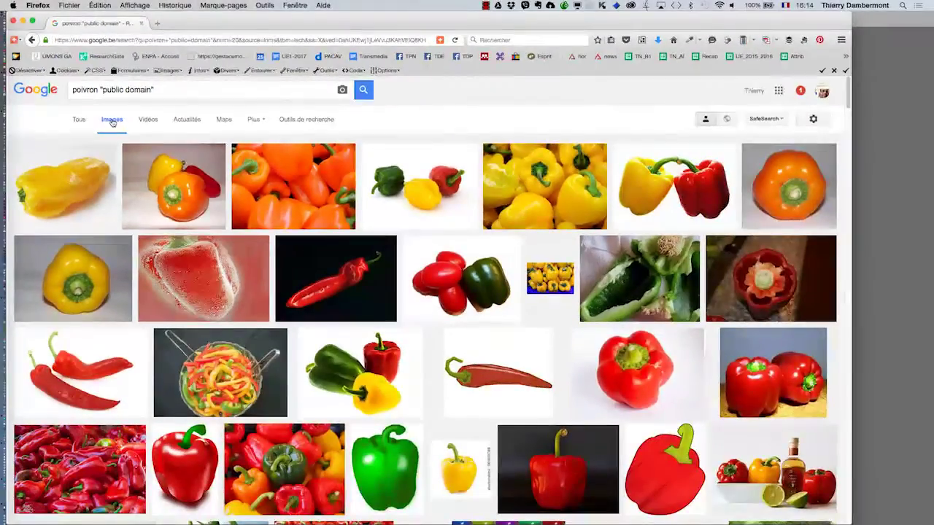
pyautogui.keyDown('super'); pyautogui.click(199, 184); pyautogui.keyUp('super')
pyautogui.click(201, 25)
pyautogui.click(645, 321)
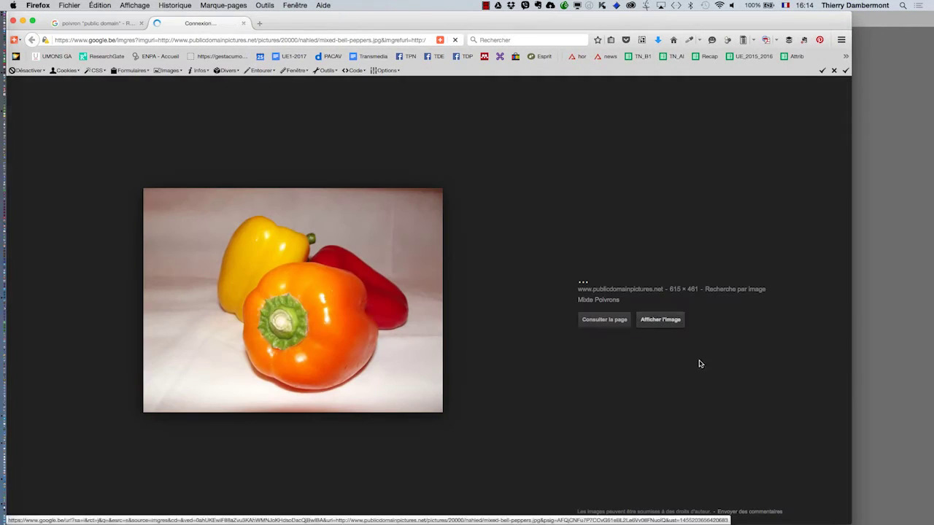
# Save the image as mixed-bell-peppers.jpg in PS pour les photographes - fev 2015 > texture sur objet
pyautogui.rightClick(480, 288)
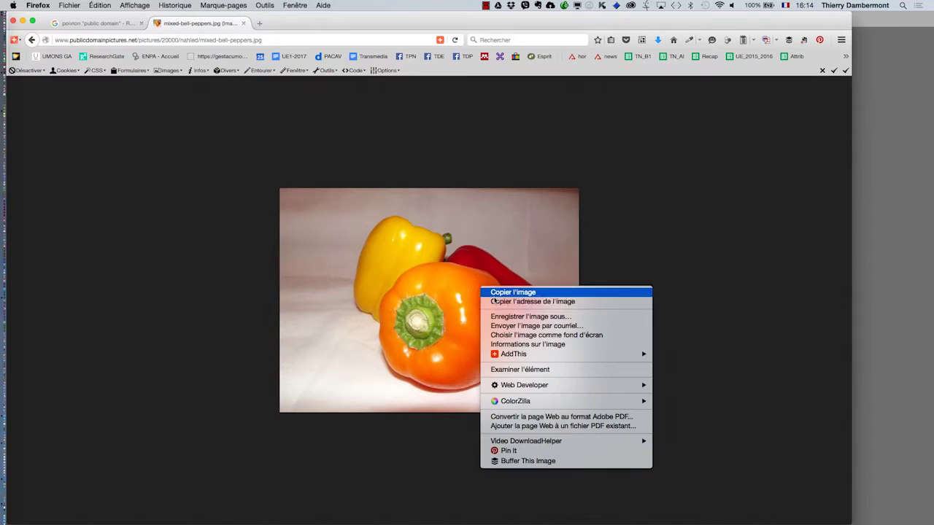
pyautogui.click(514, 316)
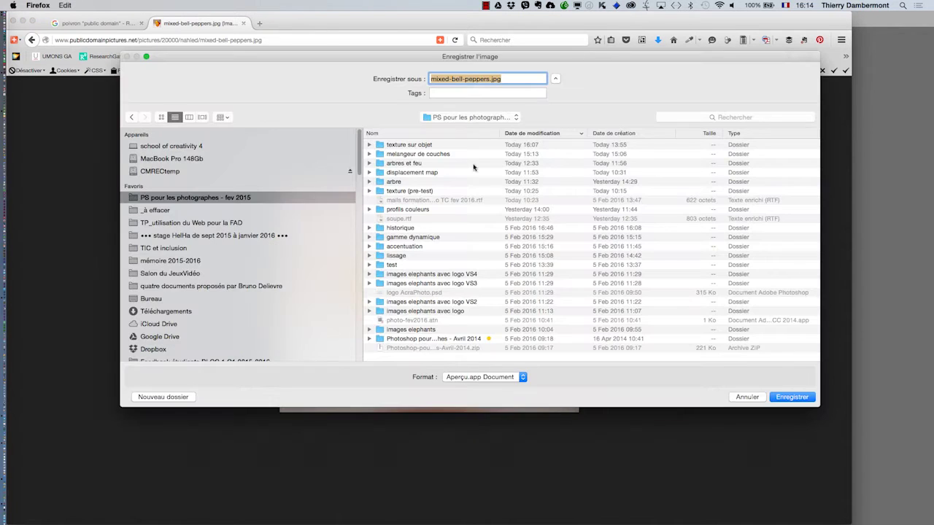
pyautogui.click(179, 299)
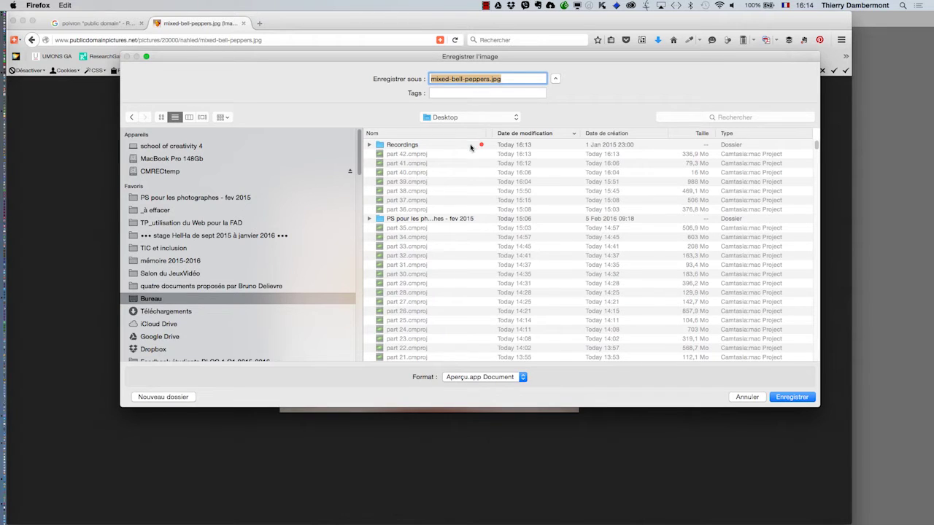
pyautogui.click(196, 199)
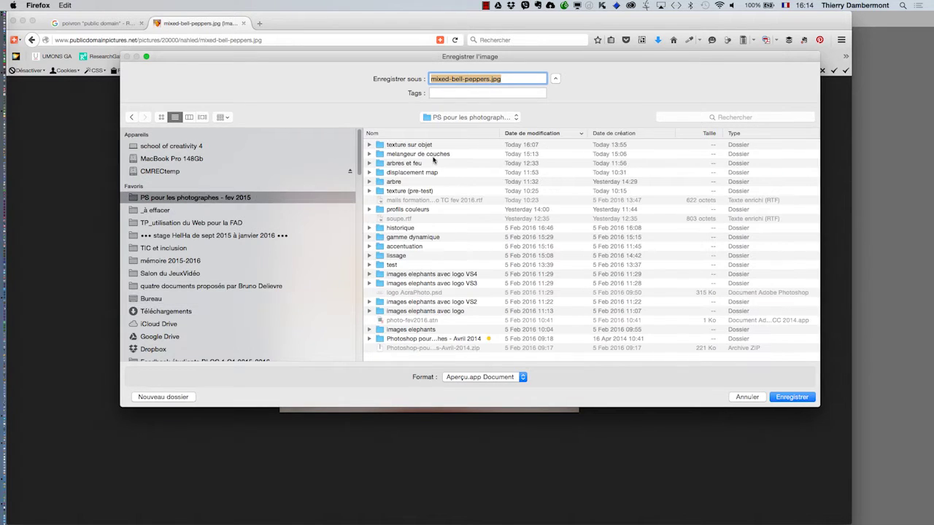
pyautogui.click(421, 146)
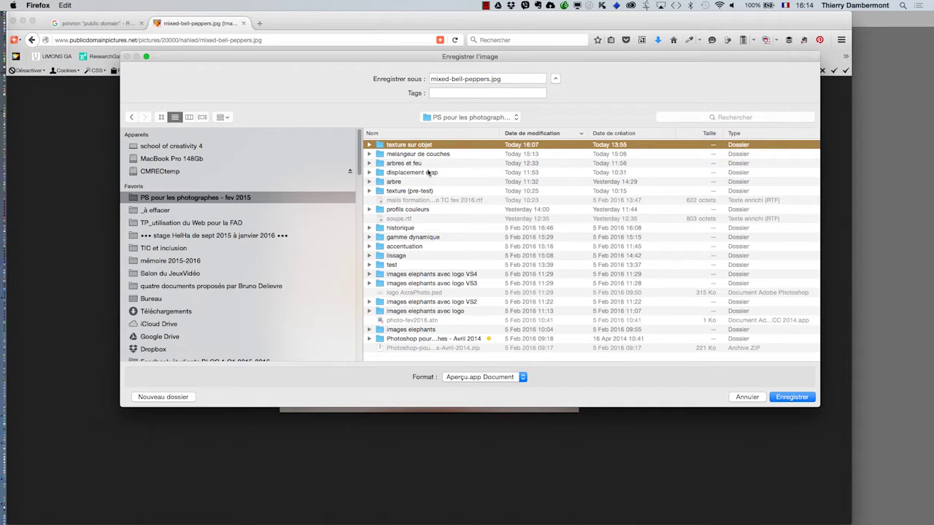
pyautogui.doubleClick(438, 146)
pyautogui.click(791, 397)
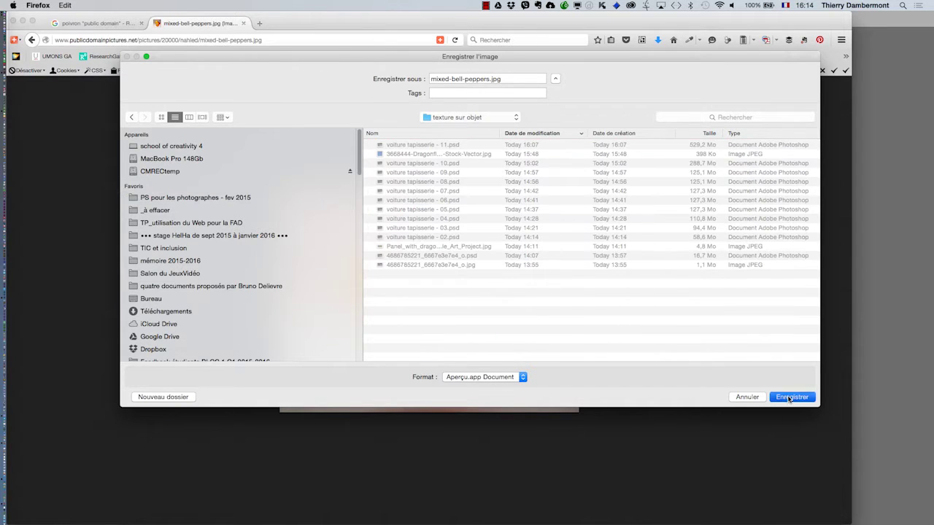
pyautogui.press('super+Tab')
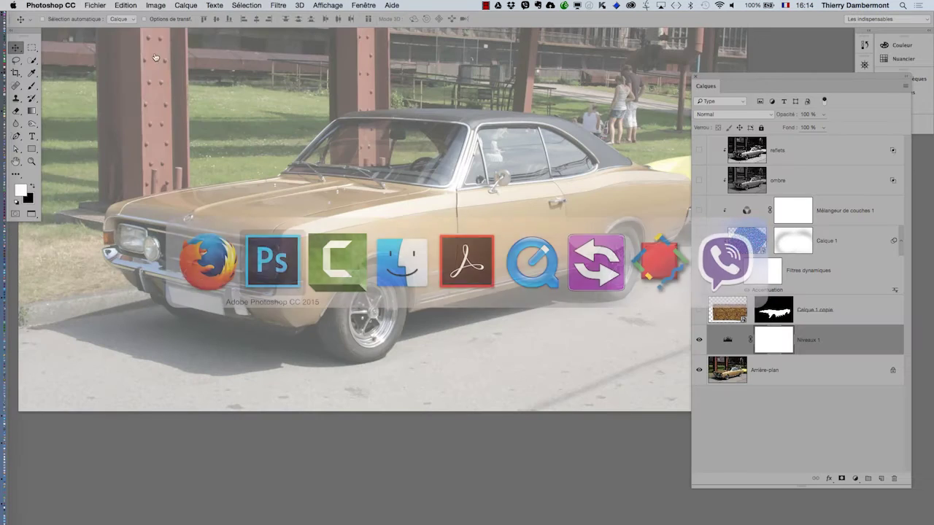
# Open mixed-bell-peppers.jpg from the texture sur objet folder, choosing a missing-profile option
pyautogui.click(95, 5)
pyautogui.click(96, 27)
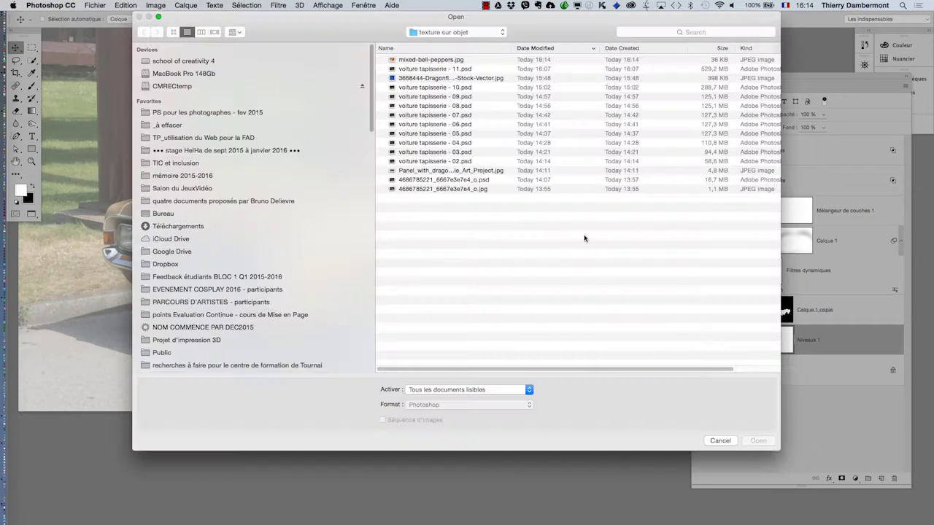
pyautogui.click(170, 214)
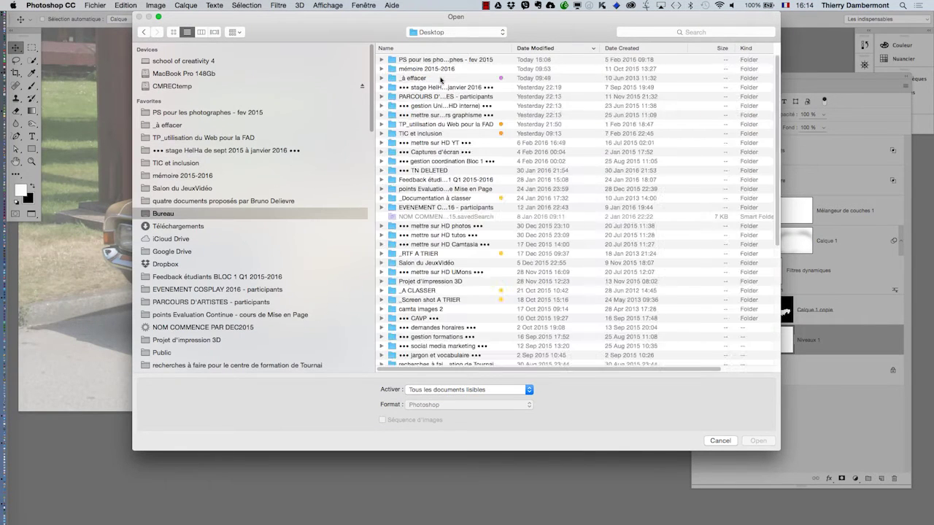
pyautogui.click(175, 115)
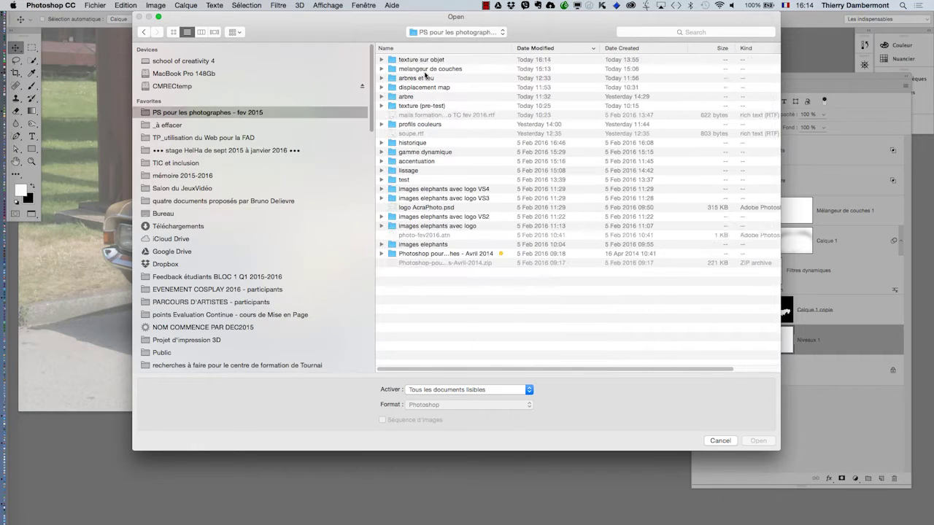
pyautogui.doubleClick(412, 62)
pyautogui.click(422, 63)
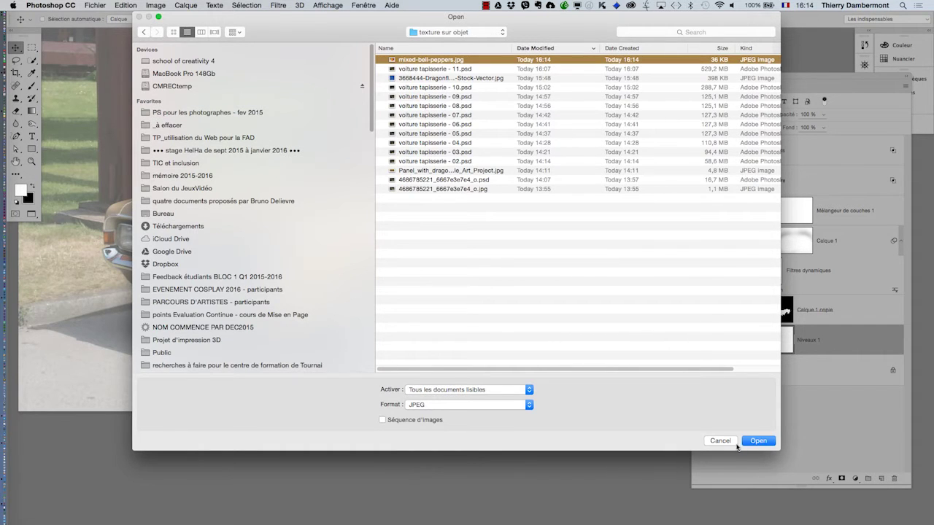
pyautogui.click(759, 442)
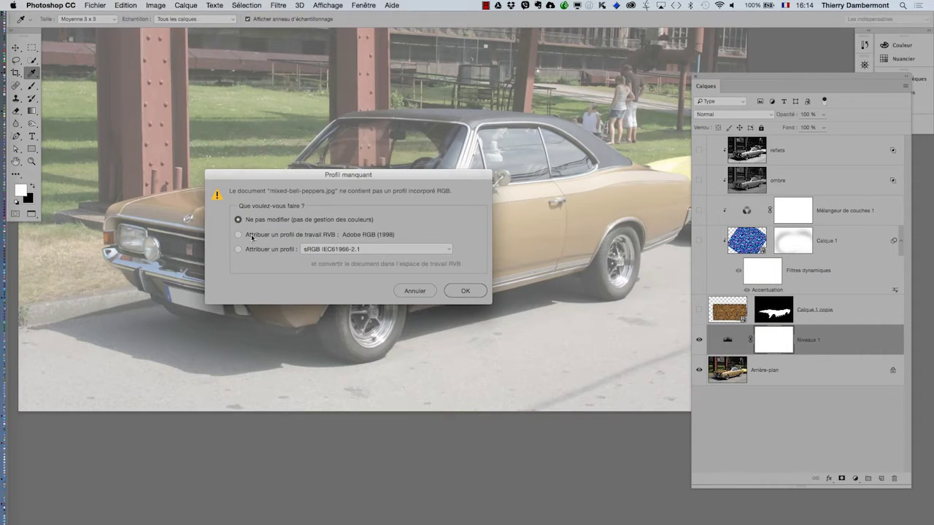
pyautogui.click(254, 252)
pyautogui.click(465, 290)
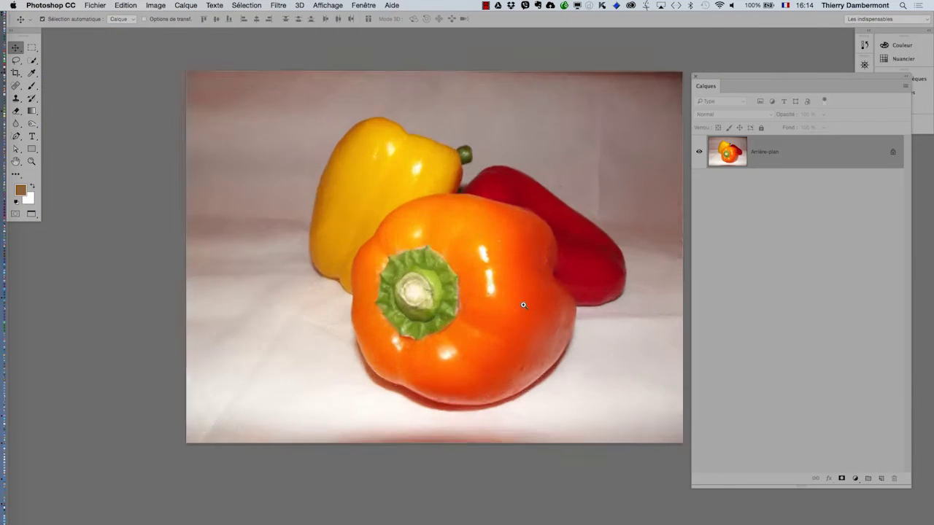
# Add a Niveaux 1 Levels layer with raised output black to lighten the peppers photo
pyautogui.click(523, 305)
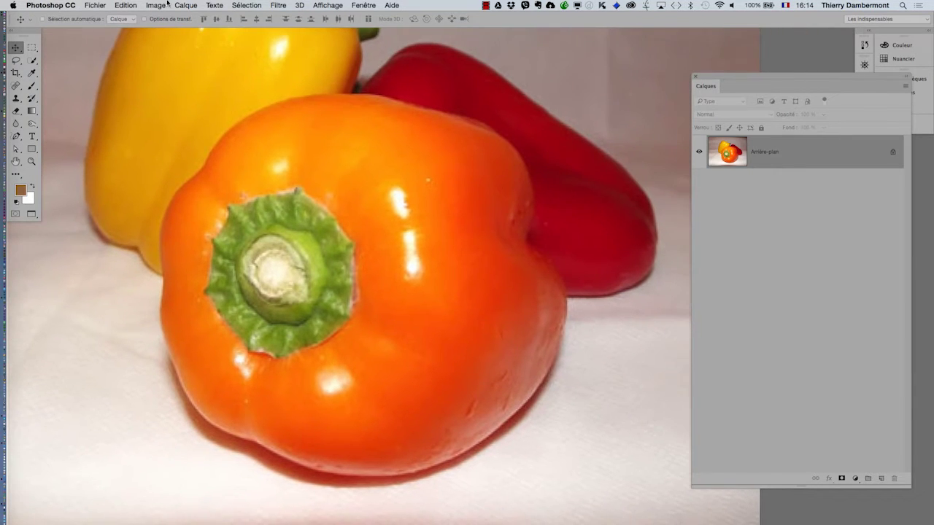
pyautogui.click(212, 5)
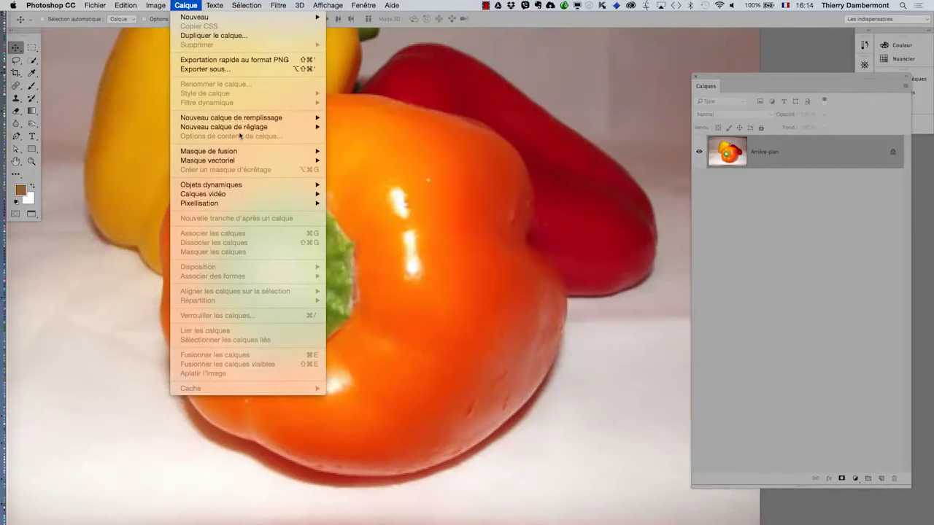
pyautogui.moveTo(224, 127)
pyautogui.click(387, 137)
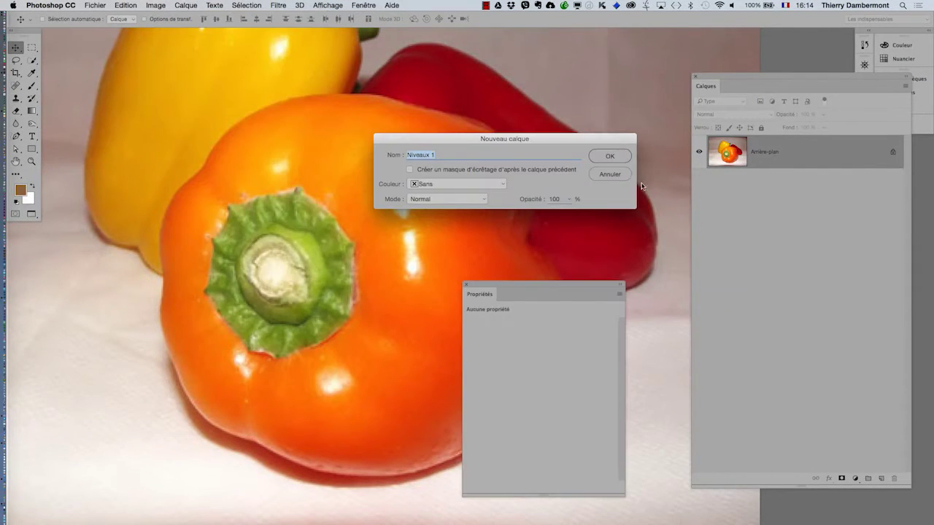
pyautogui.click(610, 156)
pyautogui.moveTo(482, 422)
pyautogui.mouseDown()
pyautogui.moveTo(512, 422)
pyautogui.moveTo(511, 394)
pyautogui.moveTo(533, 394)
pyautogui.moveTo(517, 423)
pyautogui.mouseUp()
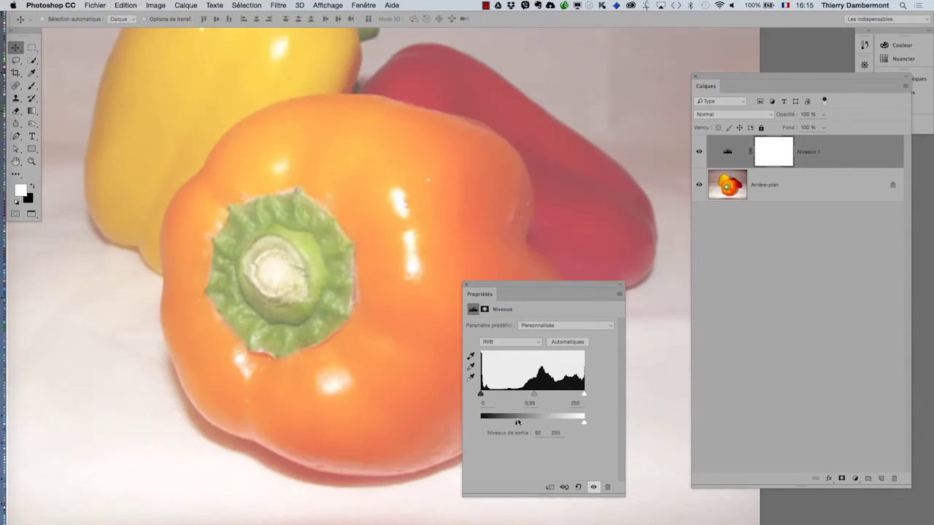
pyautogui.click(467, 284)
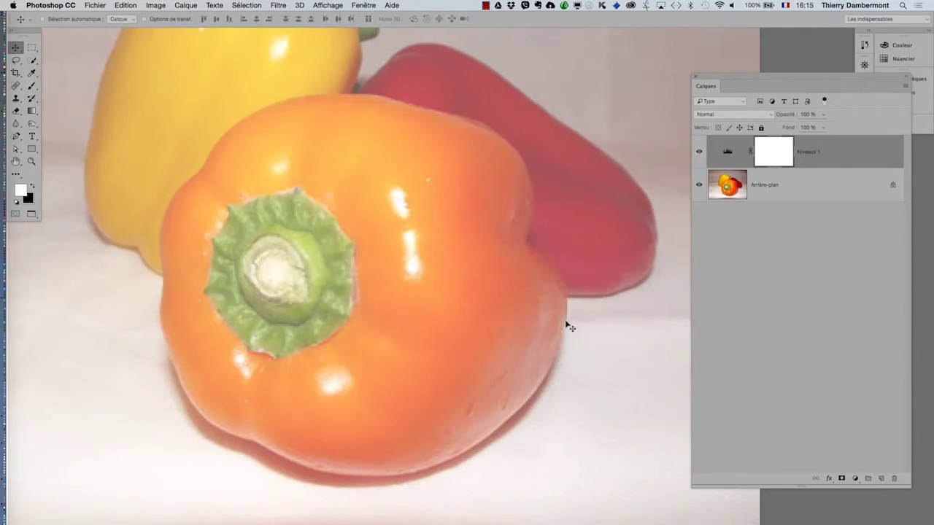
# Zoom in on the orange pepper, zoom back out to the whole photo, and return to Firefox
pyautogui.press('super+plus')
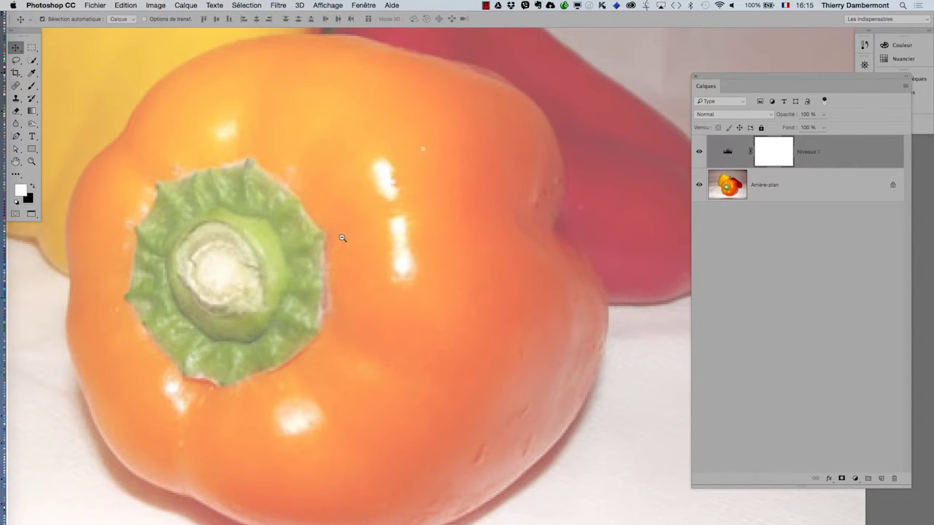
pyautogui.keyDown('alt'); pyautogui.click(342, 238); pyautogui.keyUp('alt')
pyautogui.keyDown('alt'); pyautogui.click(355, 254); pyautogui.keyUp('alt')
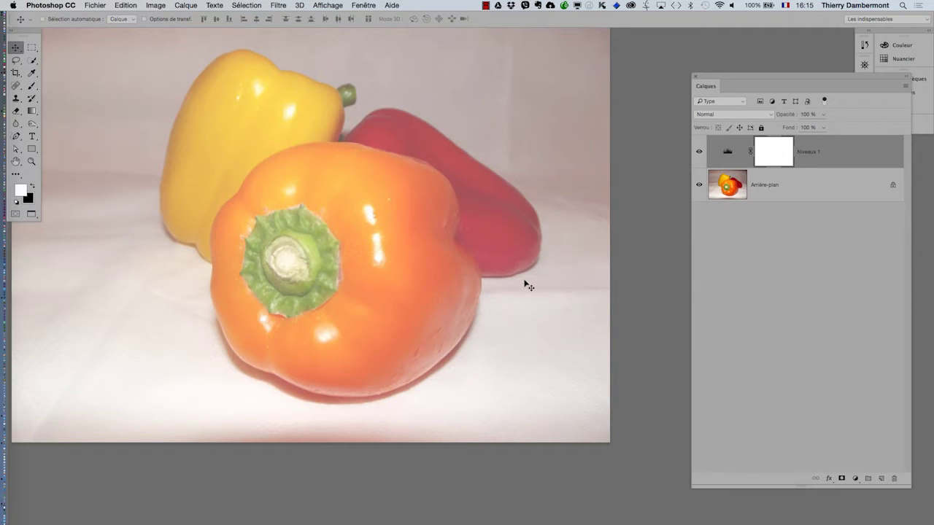
pyautogui.press('super+Tab')
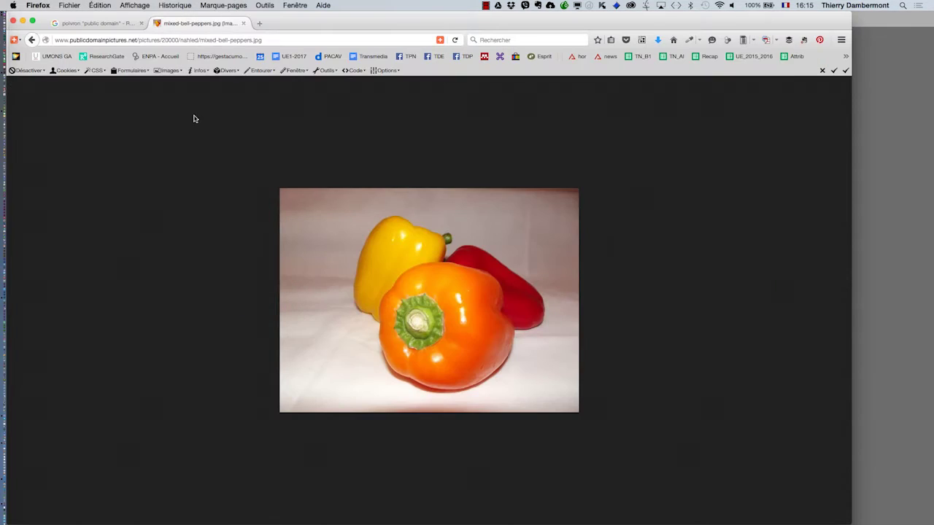
# Find the red pepper in the Google Images results and open its Pixabay page
pyautogui.click(85, 27)
pyautogui.scroll(-1, 513, 289)
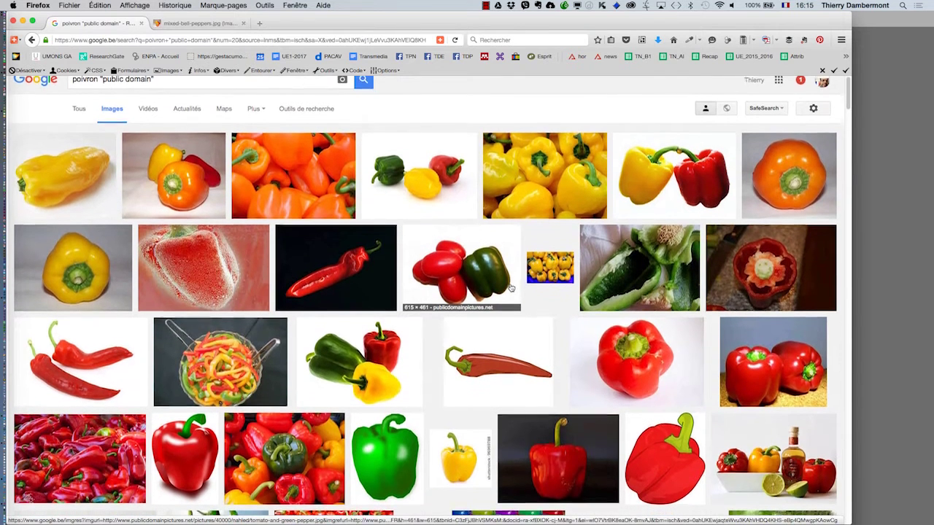
pyautogui.scroll(-1, 507, 290)
pyautogui.scroll(-1, 507, 291)
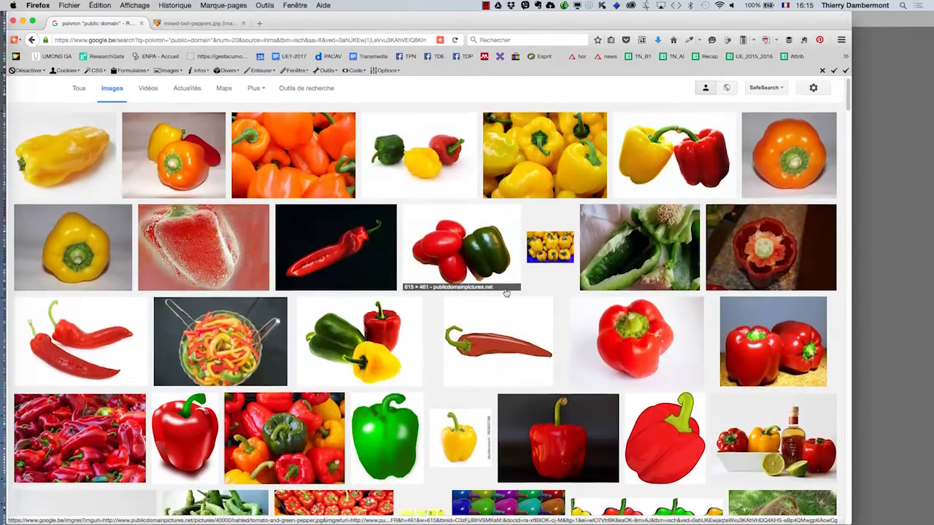
pyautogui.scroll(-1, 507, 292)
pyautogui.scroll(-1, 506, 294)
pyautogui.scroll(-1, 506, 295)
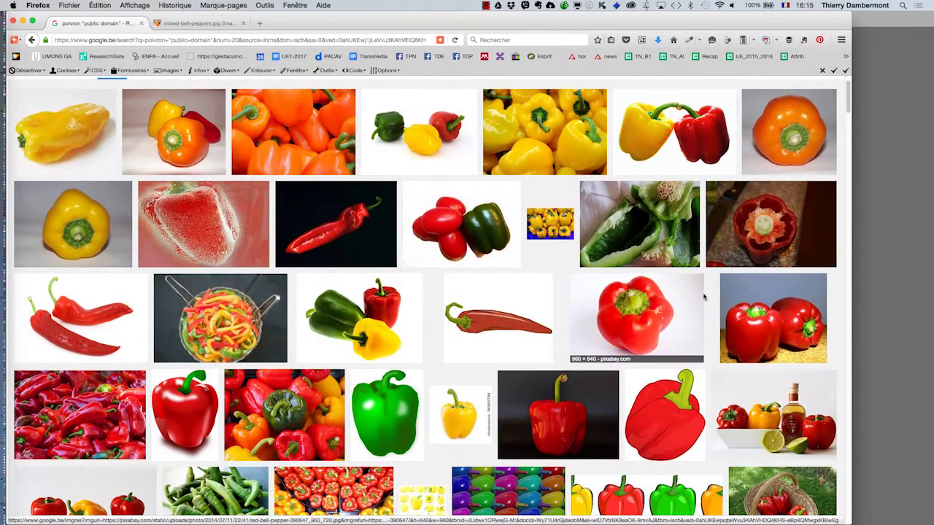
pyautogui.moveTo(773, 438)
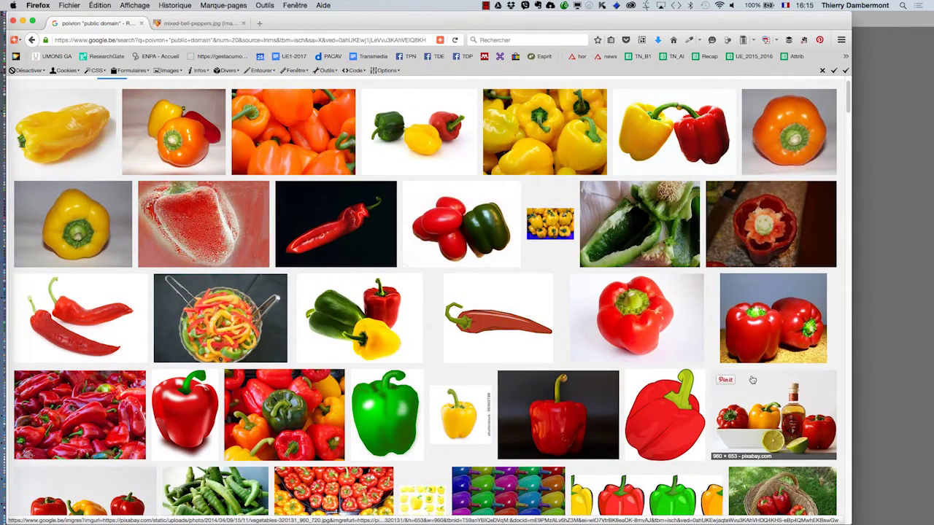
pyautogui.scroll(-2, 755, 373)
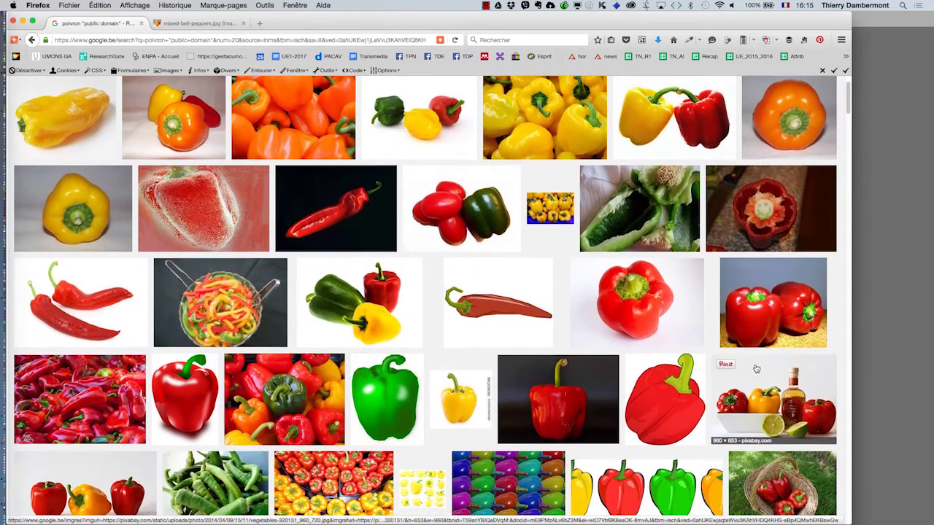
pyautogui.scroll(-1, 757, 368)
pyautogui.middleClick(576, 376)
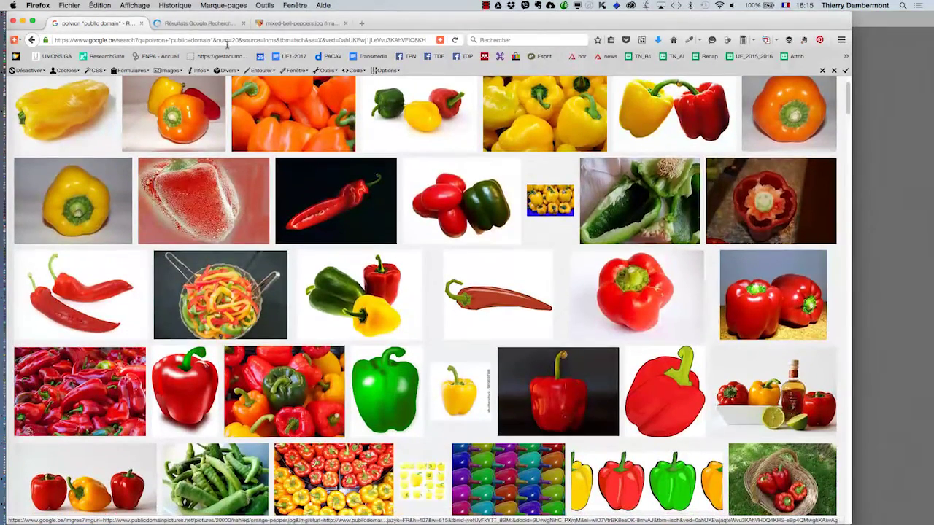
pyautogui.click(187, 22)
pyautogui.click(676, 322)
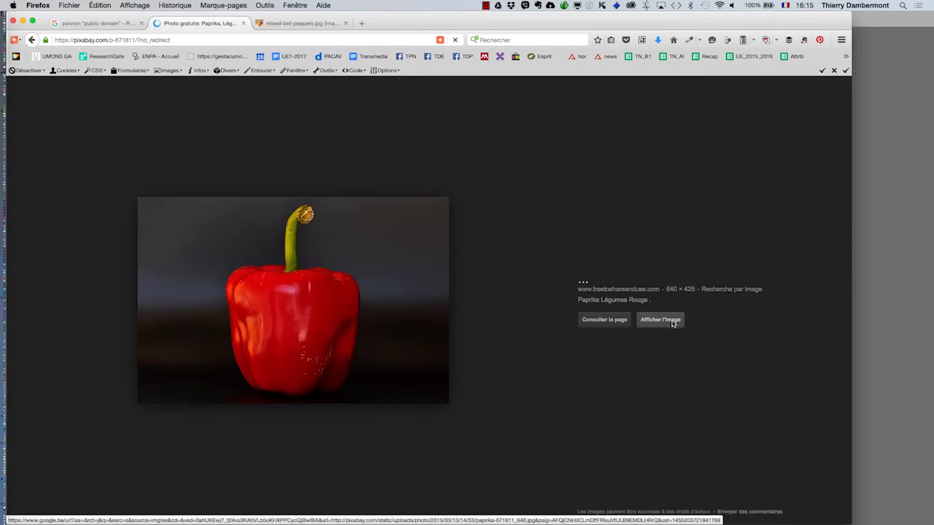
# Save the red pepper as paprika-671811_960_720.jpg in texture sur objet, then return to Photoshop
pyautogui.rightClick(348, 294)
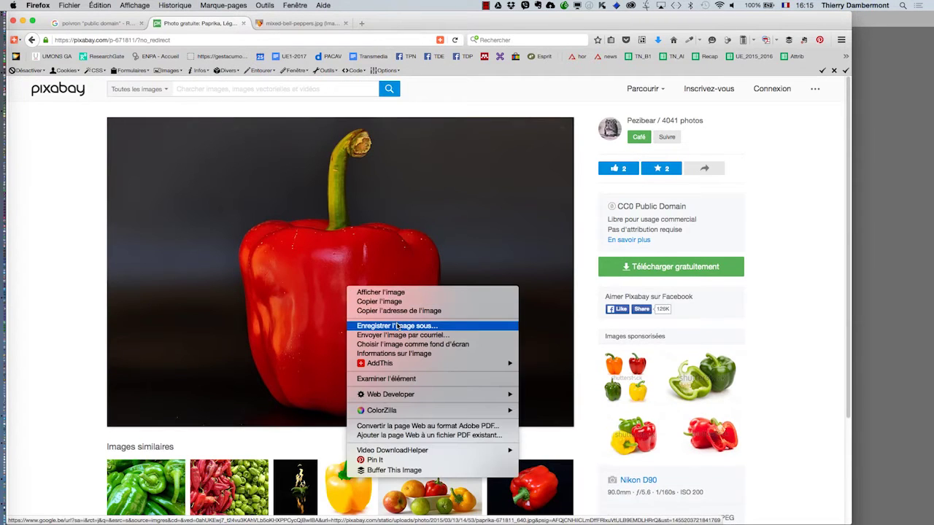
pyautogui.click(399, 323)
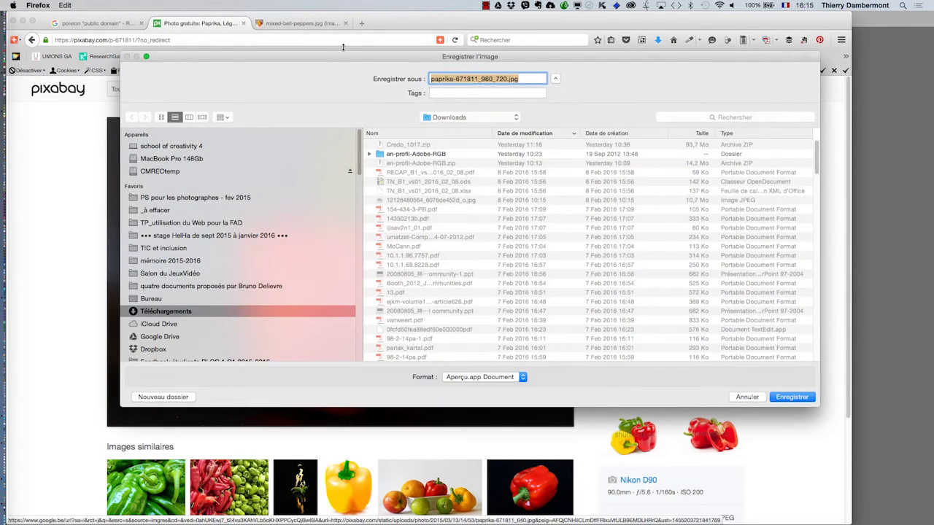
pyautogui.moveTo(332, 59)
pyautogui.mouseDown()
pyautogui.moveTo(394, 330)
pyautogui.moveTo(307, 58)
pyautogui.mouseUp()
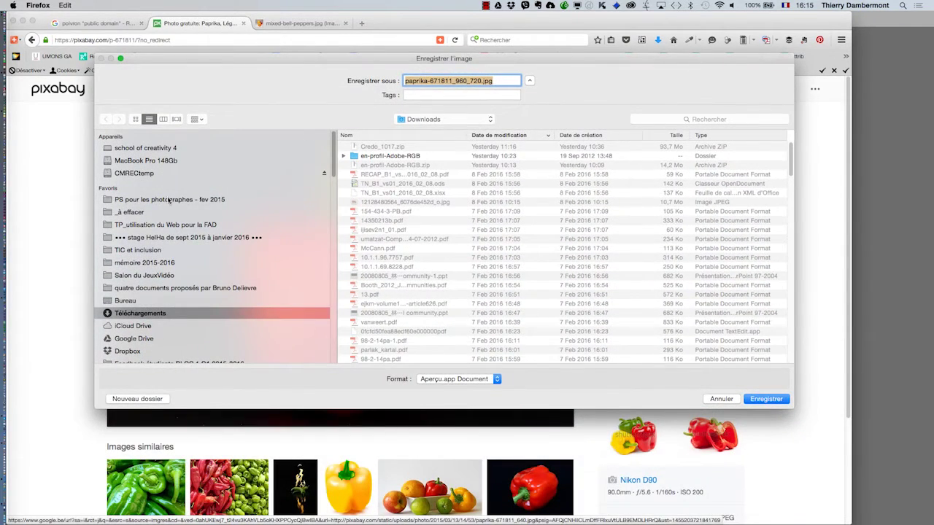
pyautogui.click(168, 200)
pyautogui.doubleClick(398, 147)
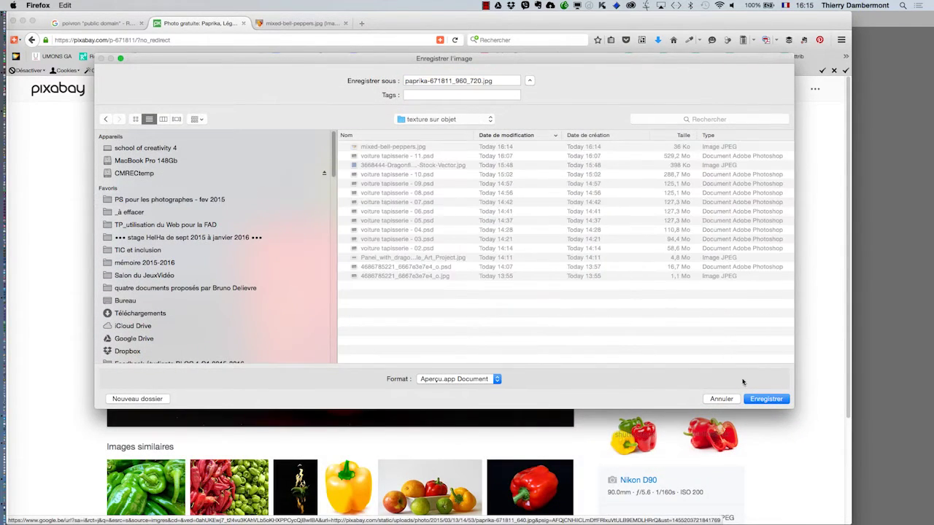
pyautogui.click(772, 400)
pyautogui.press('super+Tab')
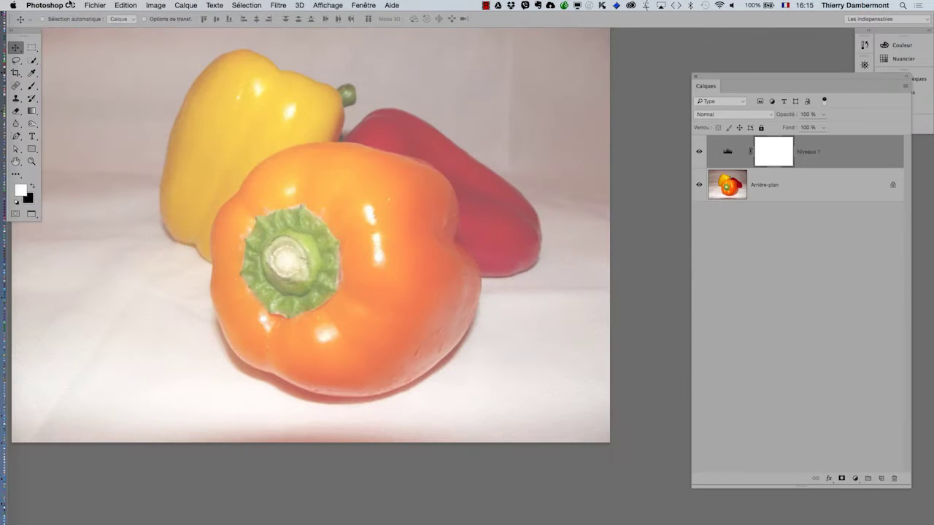
# Open paprika-671811_960_720.jpg, assigning it a colour profile
pyautogui.click(93, 4)
pyautogui.click(102, 28)
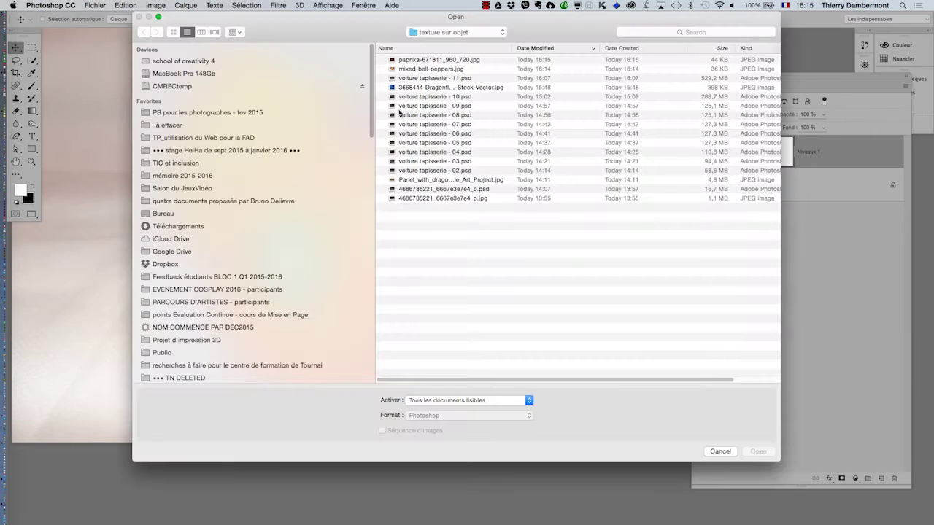
pyautogui.click(412, 60)
pyautogui.click(759, 452)
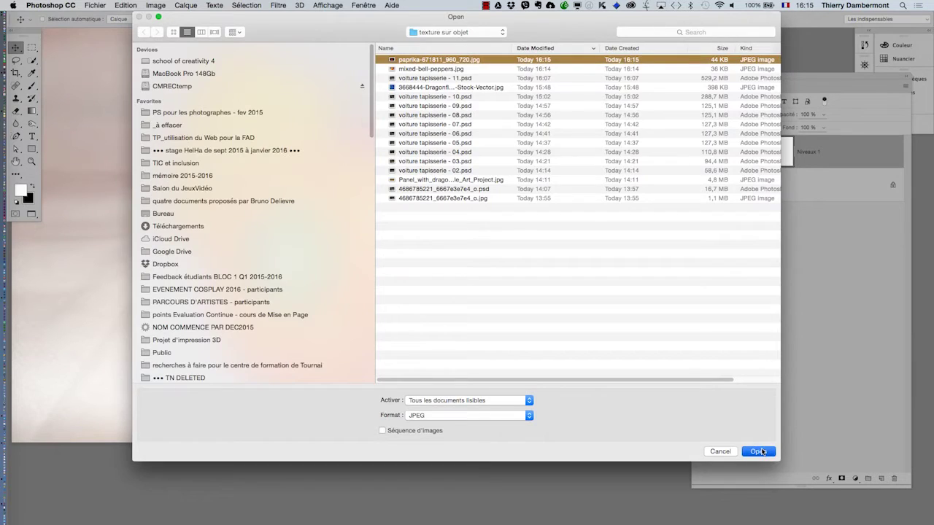
pyautogui.click(276, 248)
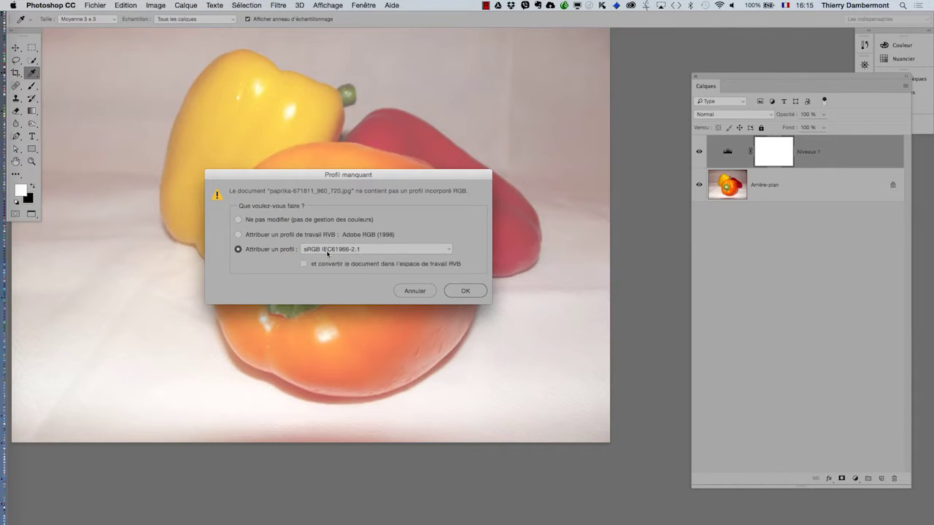
pyautogui.click(466, 290)
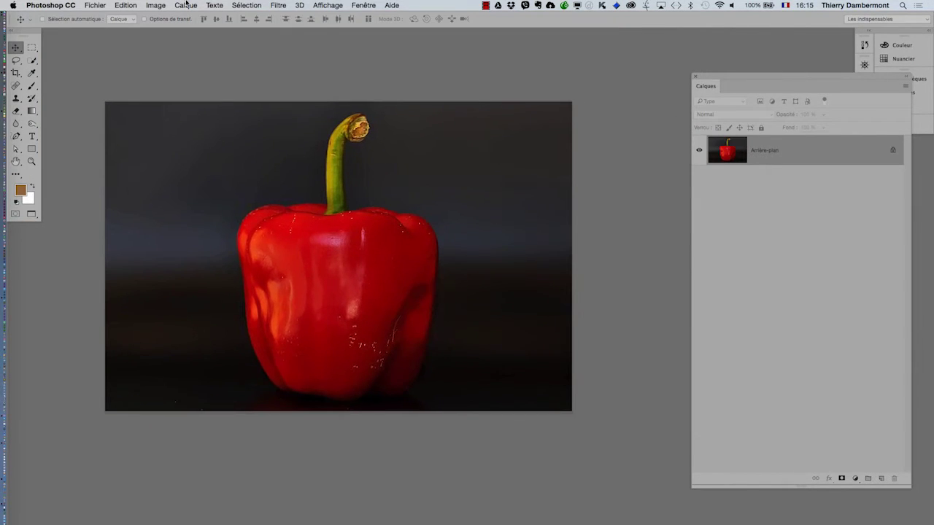
# Add a Niveaux 1 Levels layer with output black 99 to wash out the paprika
pyautogui.click(186, 5)
pyautogui.moveTo(224, 127)
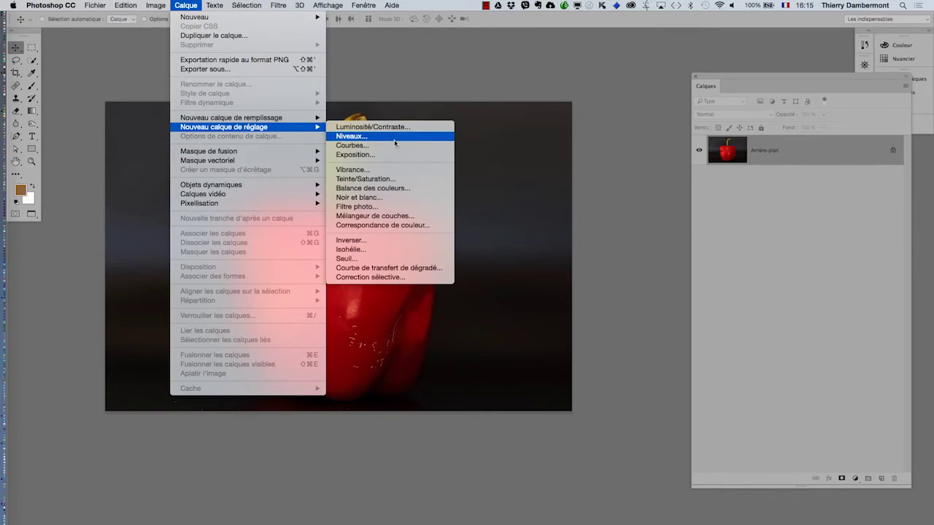
pyautogui.click(353, 135)
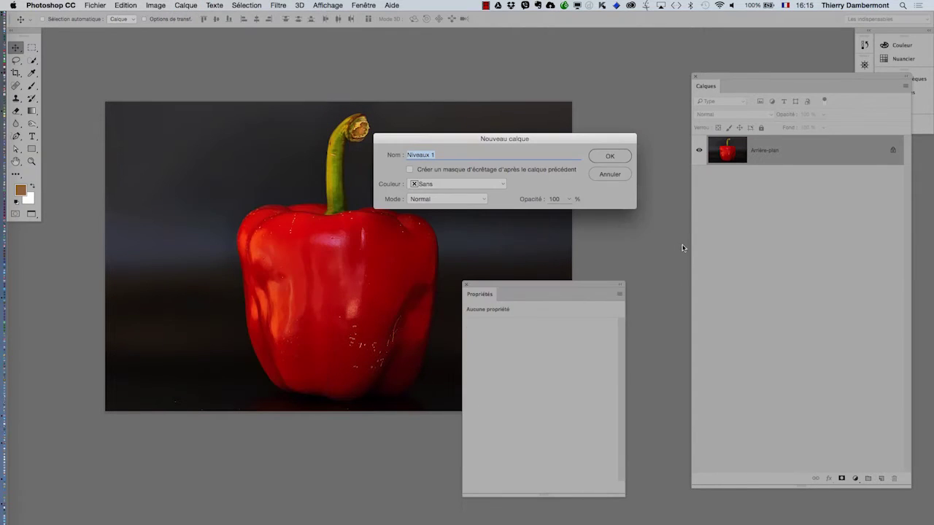
pyautogui.click(610, 156)
pyautogui.moveTo(496, 294); pyautogui.dragTo(522, 124)
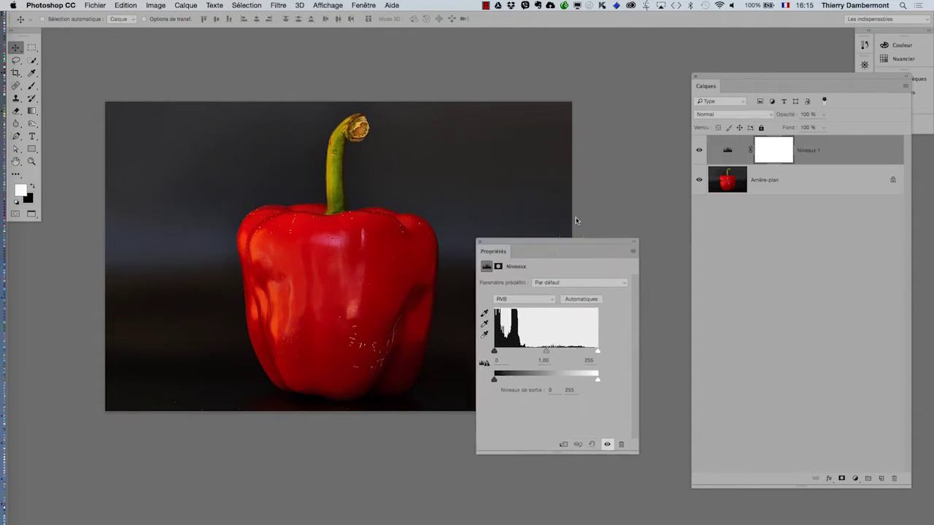
pyautogui.moveTo(508, 252)
pyautogui.mouseDown()
pyautogui.moveTo(548, 252)
pyautogui.moveTo(542, 225)
pyautogui.mouseUp()
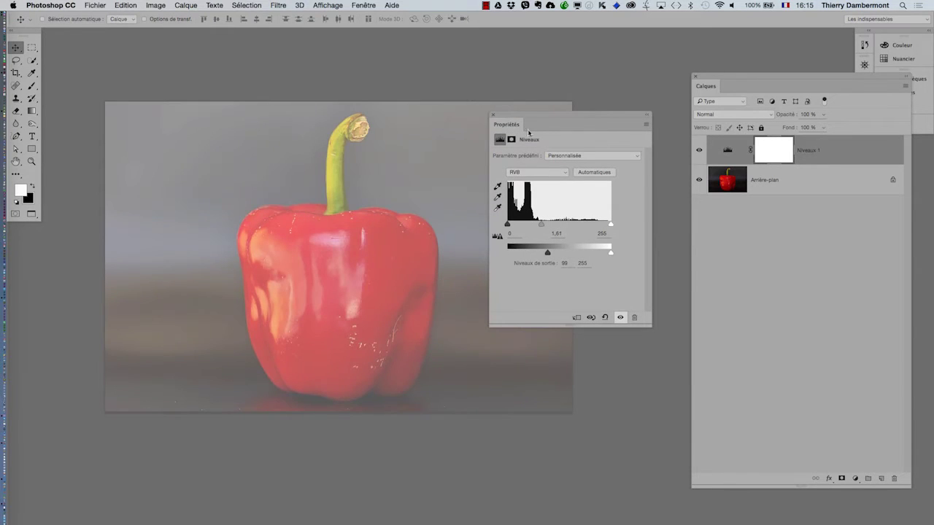
pyautogui.click(495, 115)
pyautogui.scroll(3, 375, 195)
pyautogui.scroll(3, 380, 179)
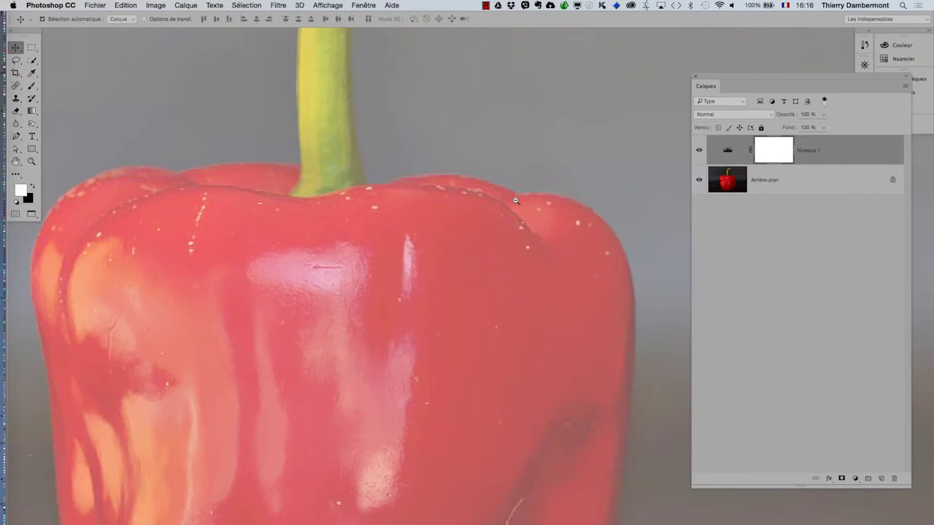
pyautogui.moveTo(515, 200); pyautogui.dragTo(337, 228)
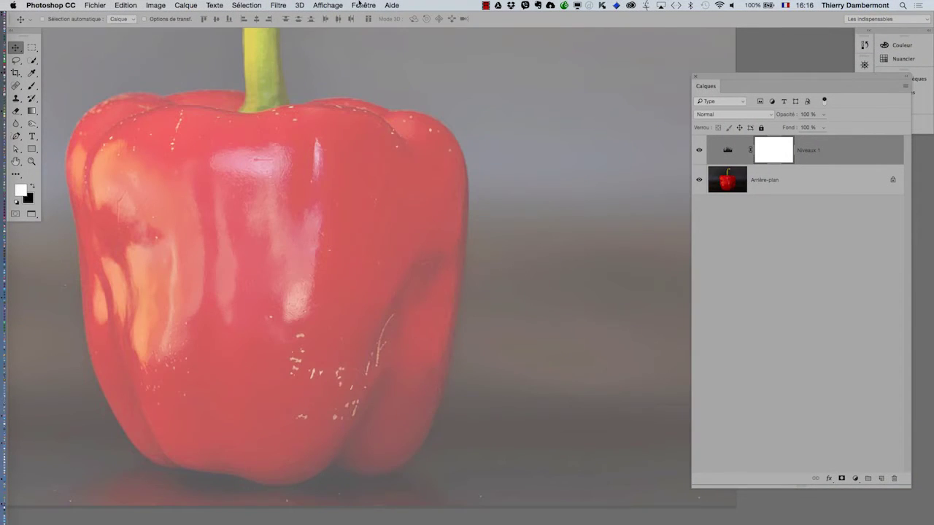
# Show the Tracés panel floating and widened over the canvas
pyautogui.click(362, 5)
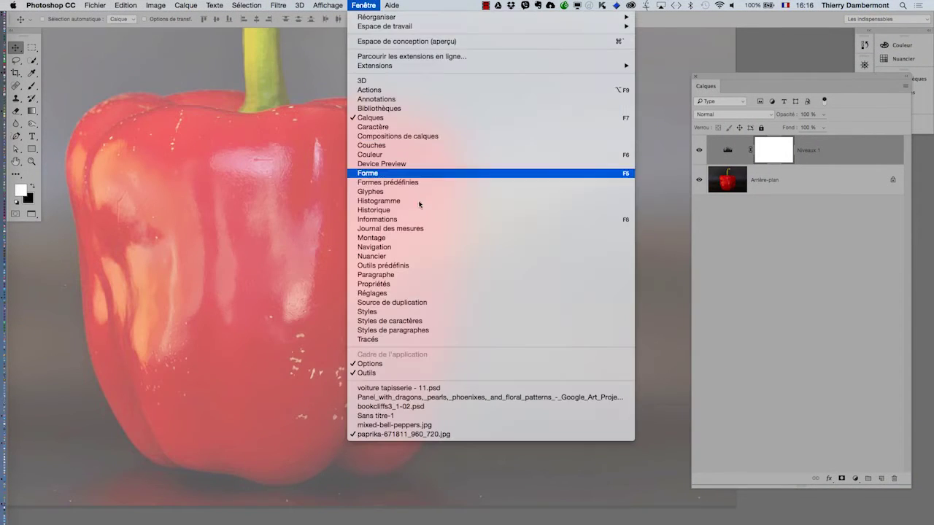
pyautogui.click(428, 339)
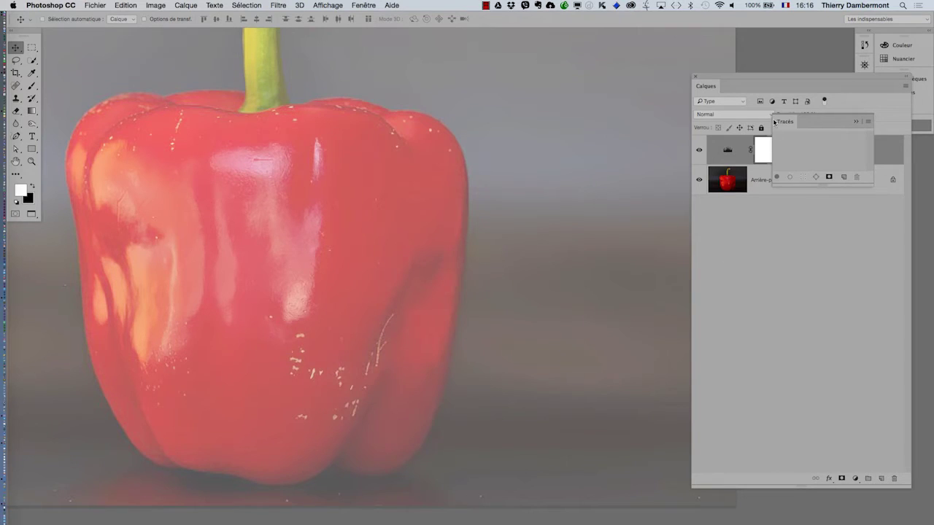
pyautogui.moveTo(774, 122)
pyautogui.mouseDown()
pyautogui.moveTo(491, 134)
pyautogui.moveTo(459, 126)
pyautogui.mouseUp()
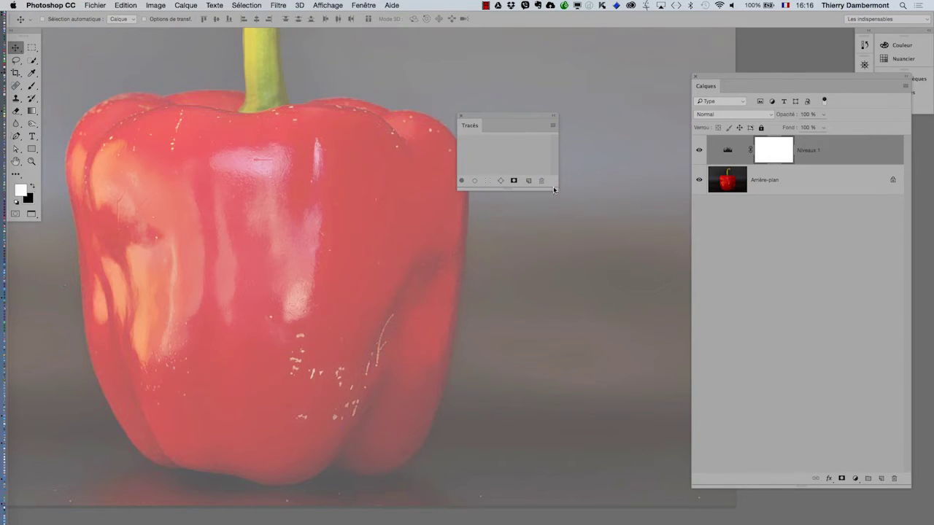
pyautogui.moveTo(554, 190)
pyautogui.mouseDown()
pyautogui.moveTo(617, 217)
pyautogui.moveTo(611, 276)
pyautogui.mouseUp()
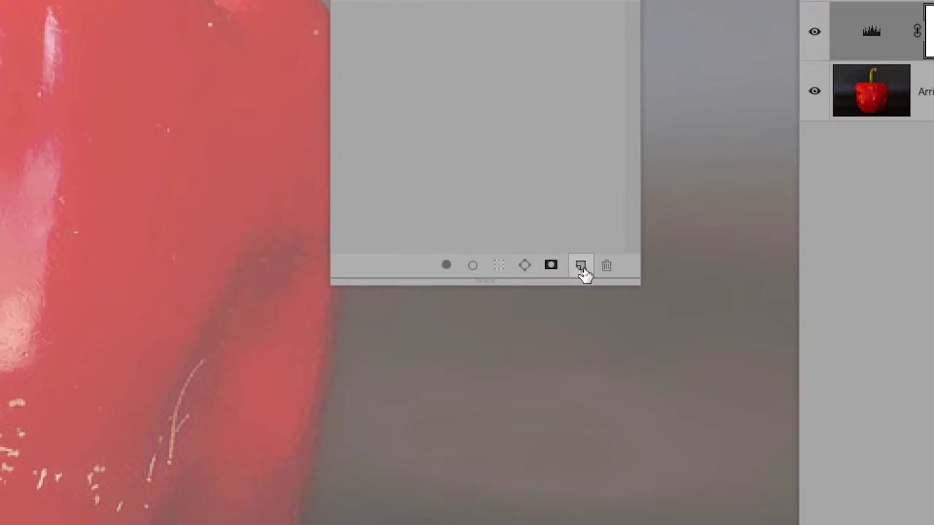
# Float the Tools panel and delete the Tracé 1 path to the trash
pyautogui.click(583, 268)
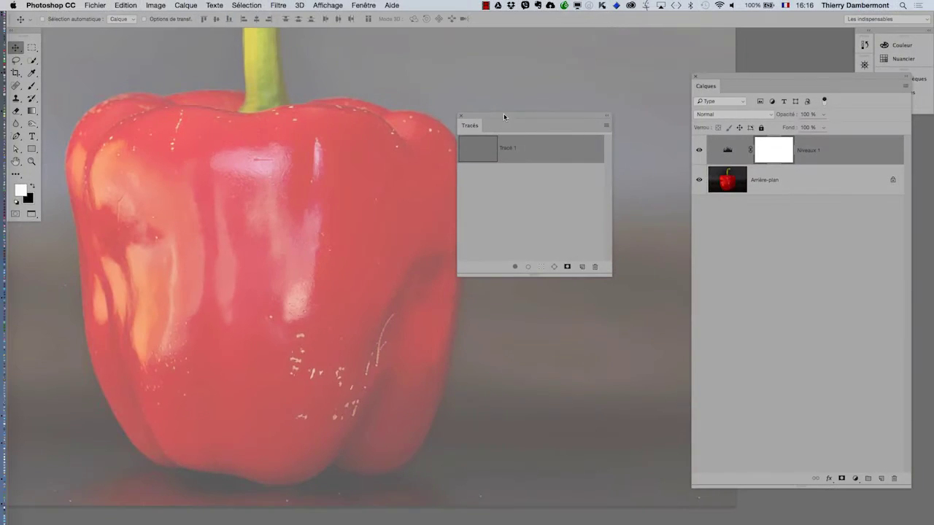
pyautogui.moveTo(503, 115); pyautogui.dragTo(568, 96)
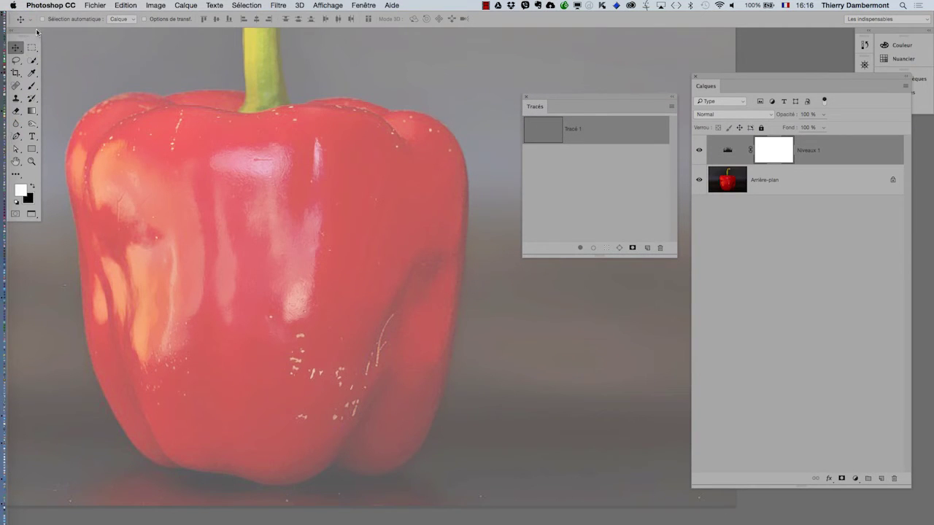
pyautogui.moveTo(37, 32); pyautogui.dragTo(410, 63)
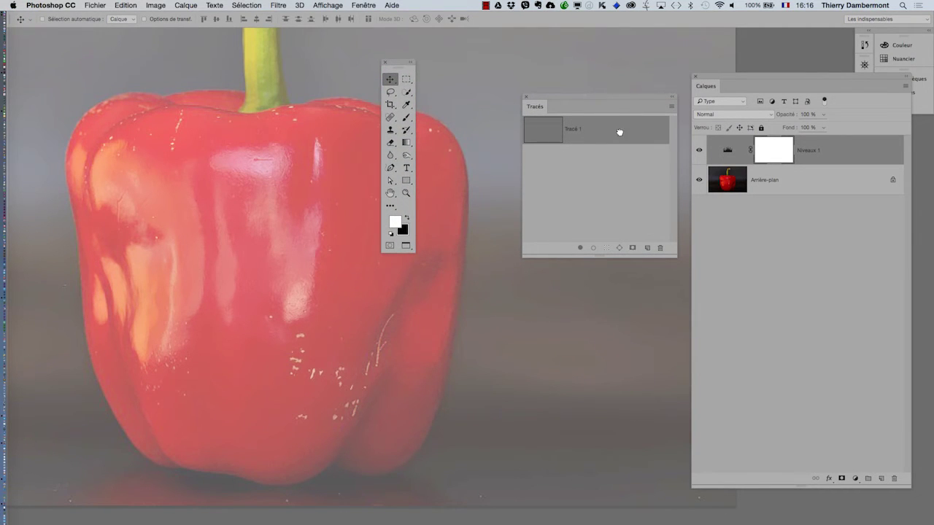
pyautogui.moveTo(619, 132); pyautogui.dragTo(661, 247)
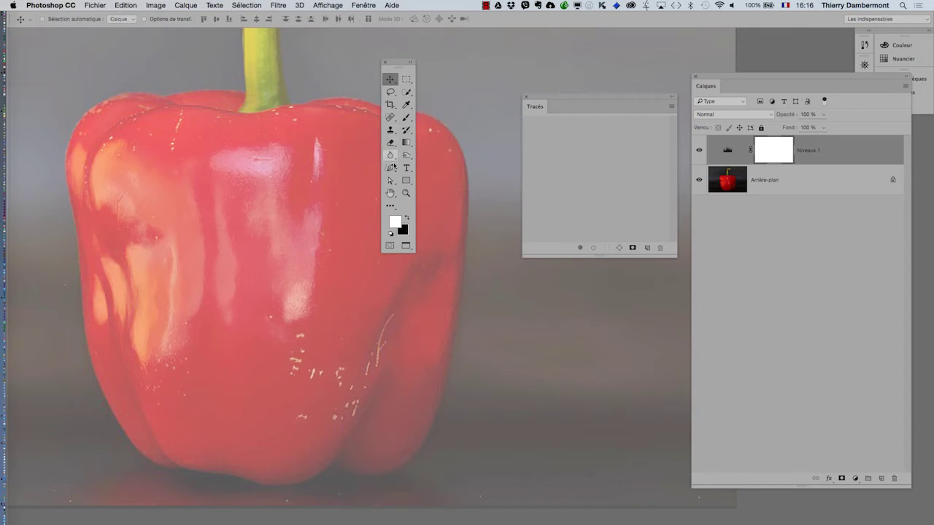
# Start a Pen path on the pepper and save the work path as Tracé 1
pyautogui.click(391, 168)
pyautogui.moveTo(393, 169); pyautogui.dragTo(413, 172)
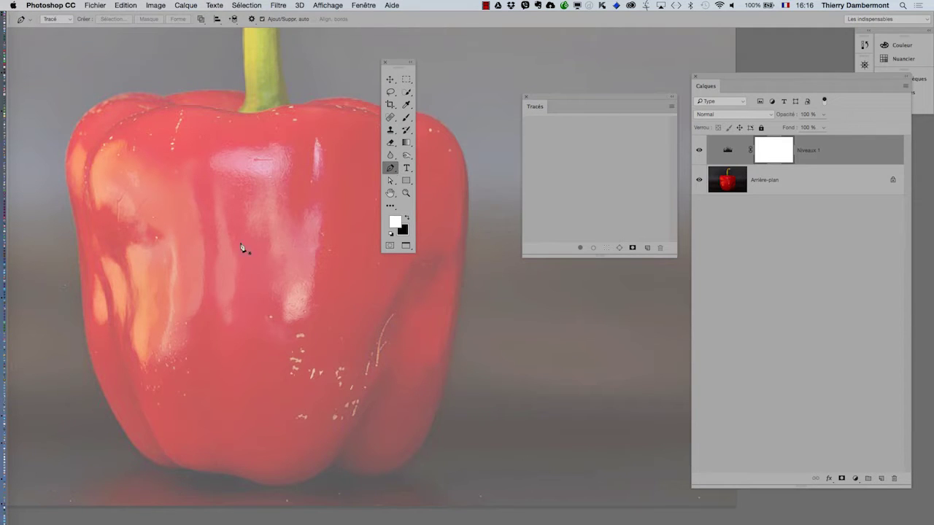
pyautogui.click(208, 246)
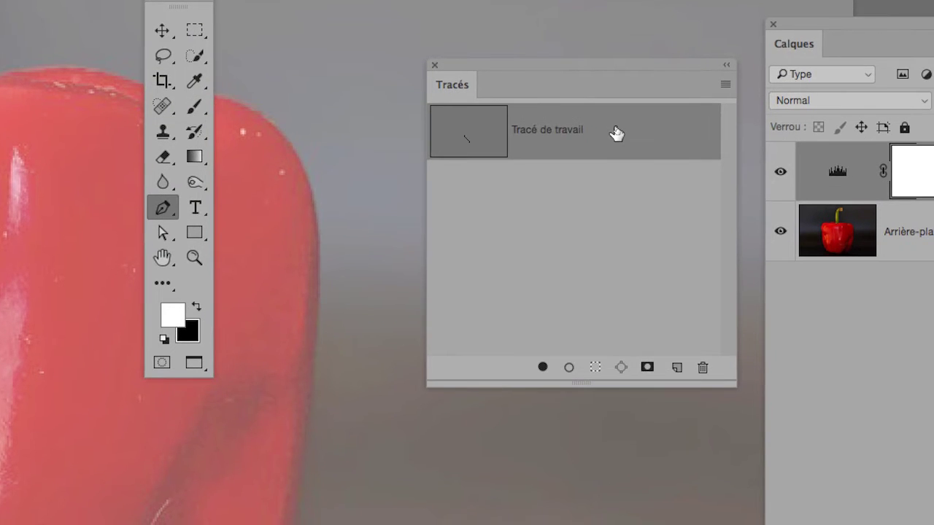
pyautogui.moveTo(615, 131); pyautogui.dragTo(687, 353)
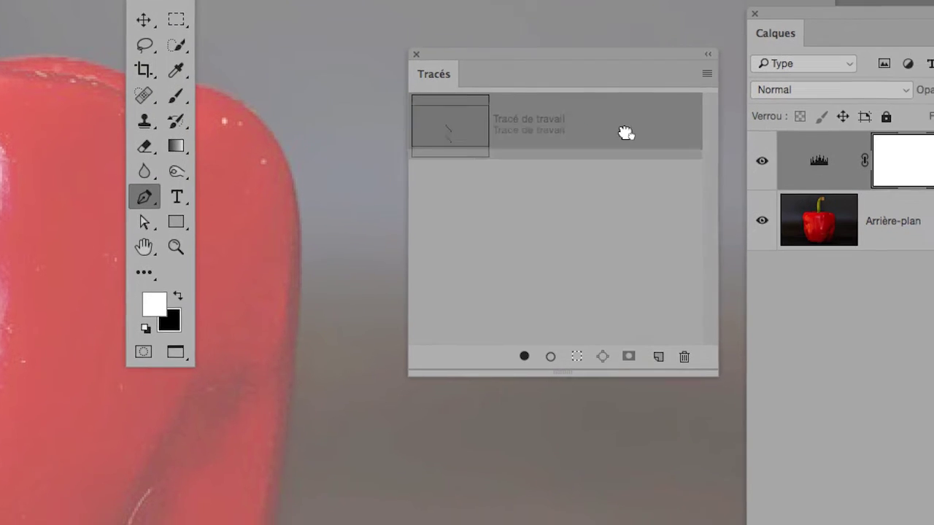
pyautogui.moveTo(639, 203); pyautogui.dragTo(634, 223)
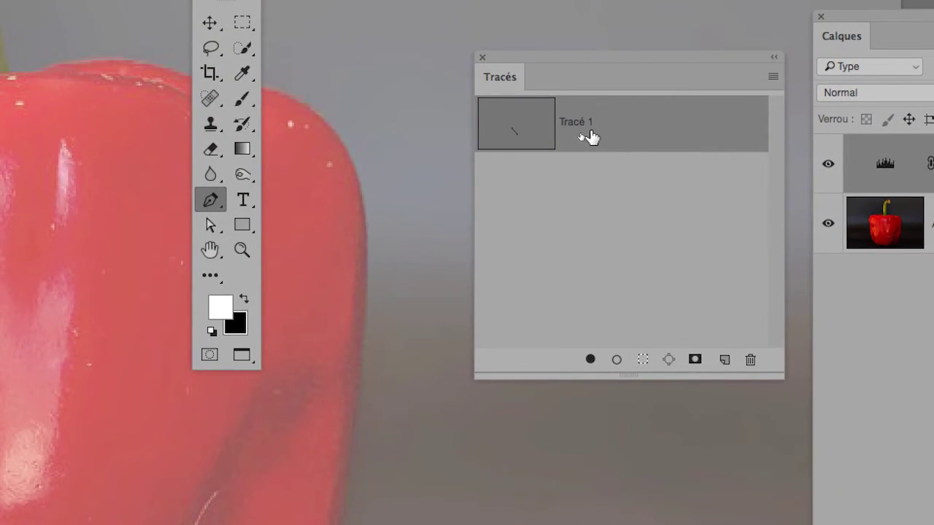
pyautogui.moveTo(589, 137); pyautogui.dragTo(725, 360)
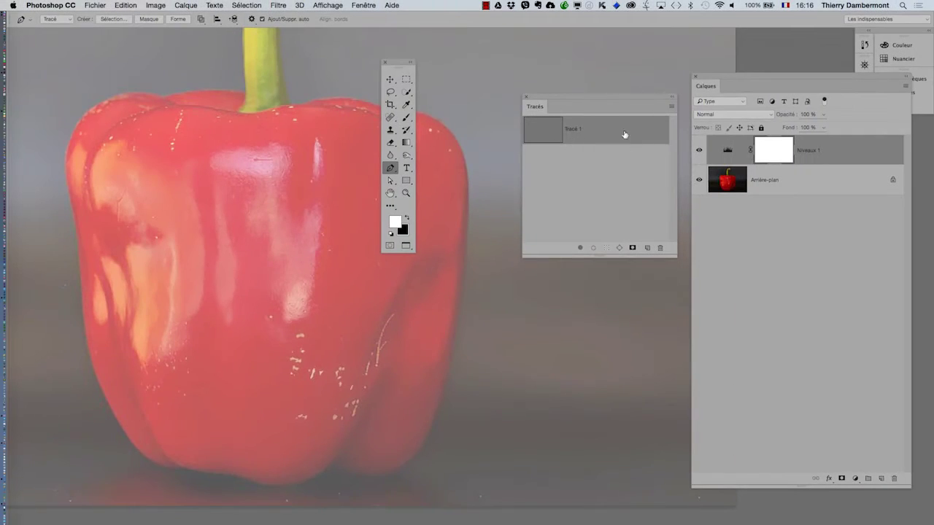
# Dock the tools back at the left edge and scroll the view
pyautogui.moveTo(394, 63); pyautogui.dragTo(43, 55)
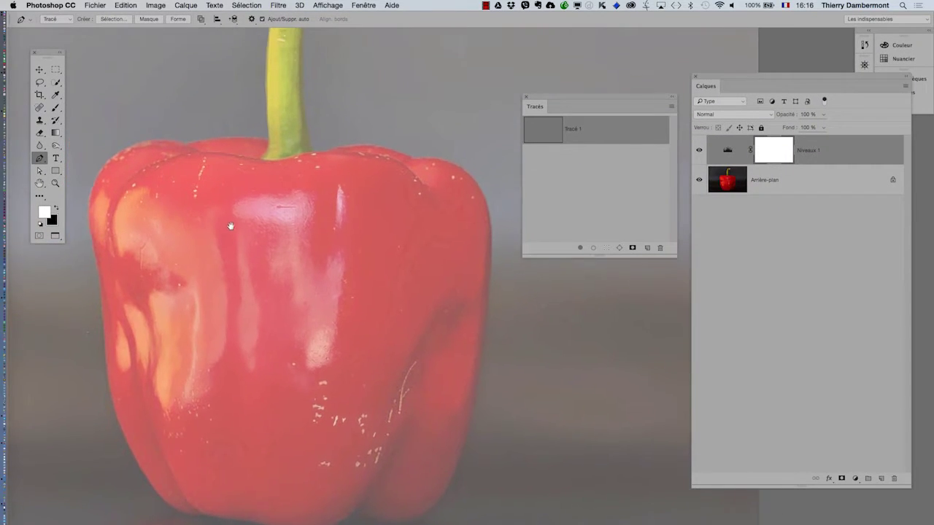
pyautogui.hscroll(2, 231, 227)
pyautogui.scroll(-2, 395, 153)
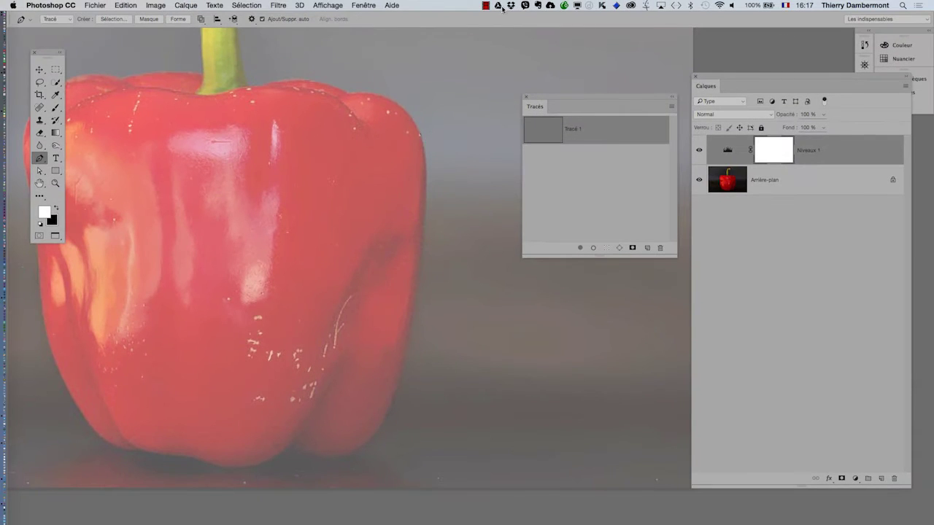
# Show the Channels panel and hide the Vert channel to boost edge contrast
pyautogui.click(364, 5)
pyautogui.click(394, 147)
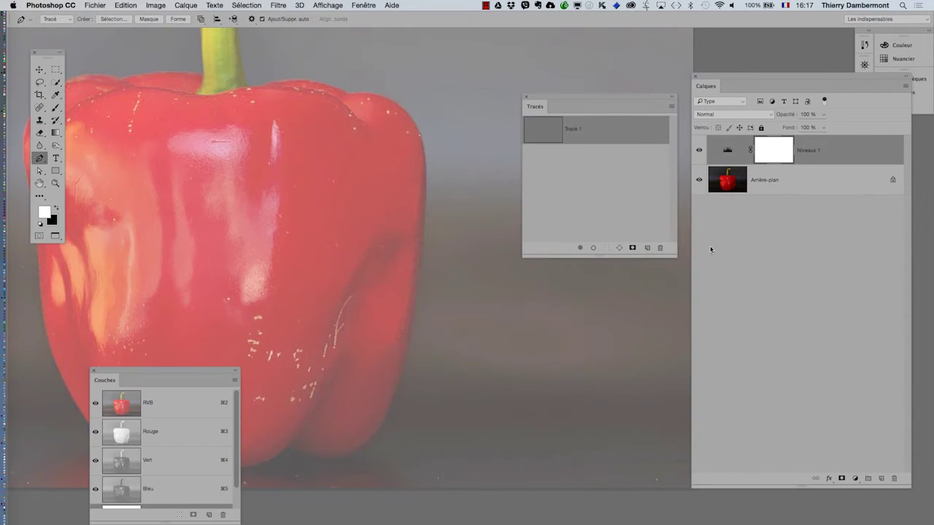
pyautogui.moveTo(198, 378)
pyautogui.mouseDown()
pyautogui.moveTo(354, 217)
pyautogui.moveTo(457, 188)
pyautogui.moveTo(605, 324)
pyautogui.mouseUp()
pyautogui.click(356, 277)
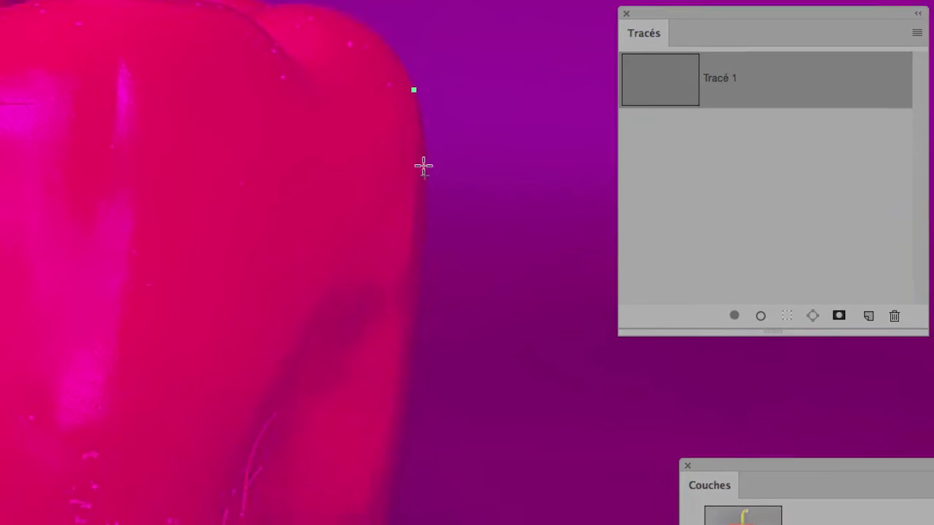
# Place curved anchors down the pepper's right edge and along its base
pyautogui.click(420, 243)
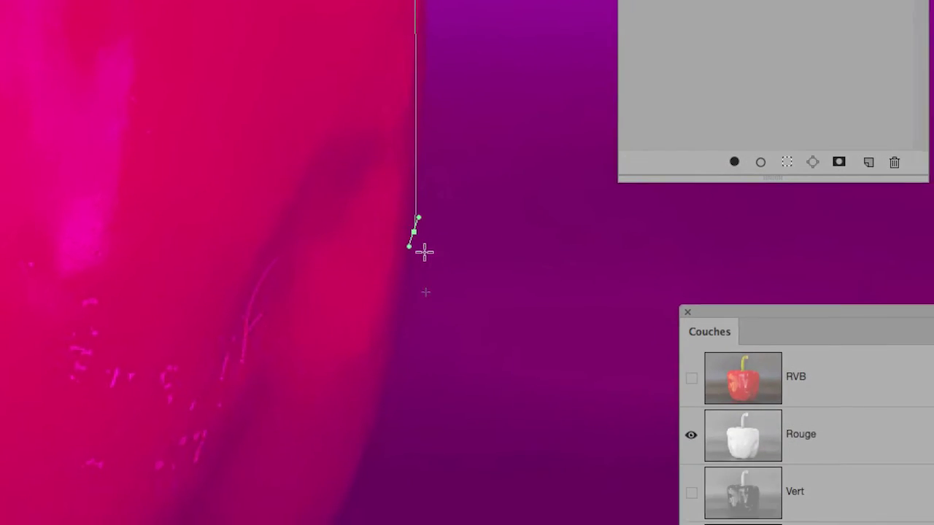
pyautogui.moveTo(421, 251); pyautogui.dragTo(422, 246)
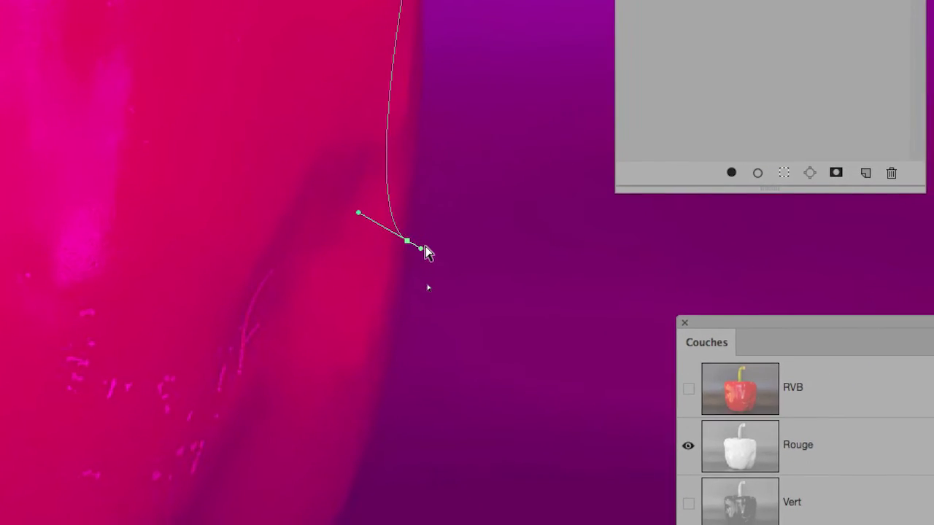
pyautogui.moveTo(427, 253)
pyautogui.mouseDown()
pyautogui.moveTo(420, 255)
pyautogui.moveTo(446, 246)
pyautogui.moveTo(431, 166)
pyautogui.mouseUp()
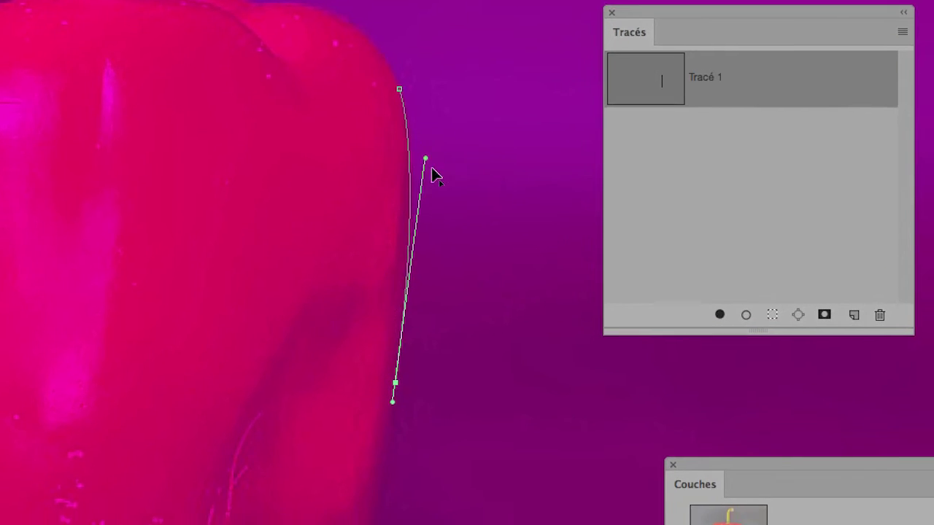
pyautogui.moveTo(426, 159); pyautogui.dragTo(430, 159)
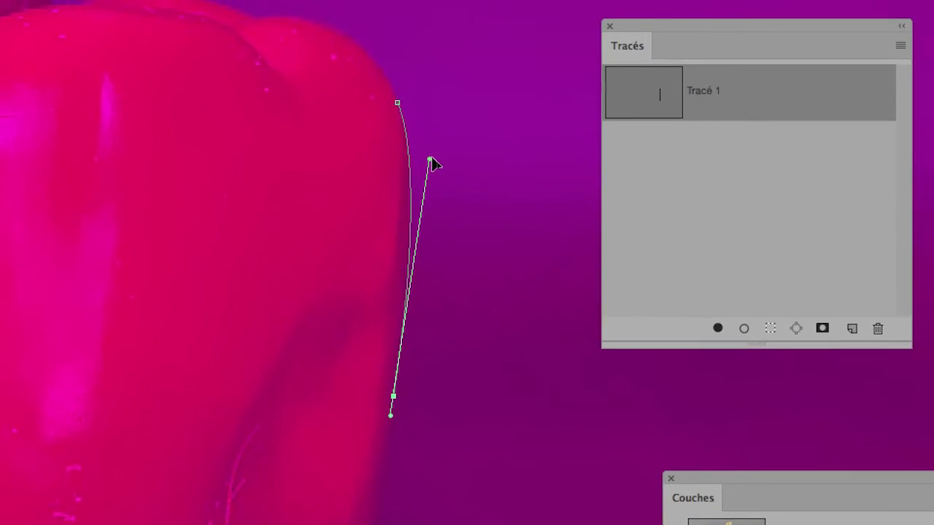
pyautogui.scroll(-2, 434, 197)
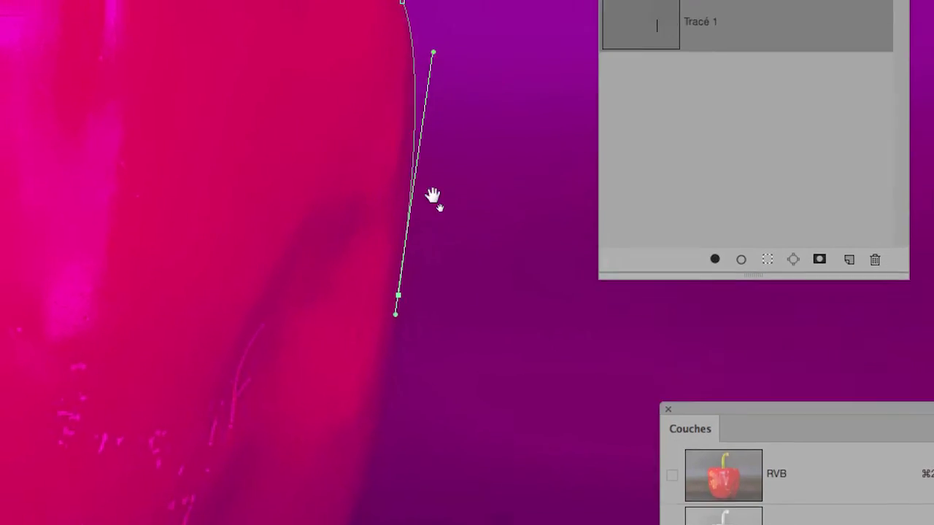
pyautogui.scroll(-5, 437, 183)
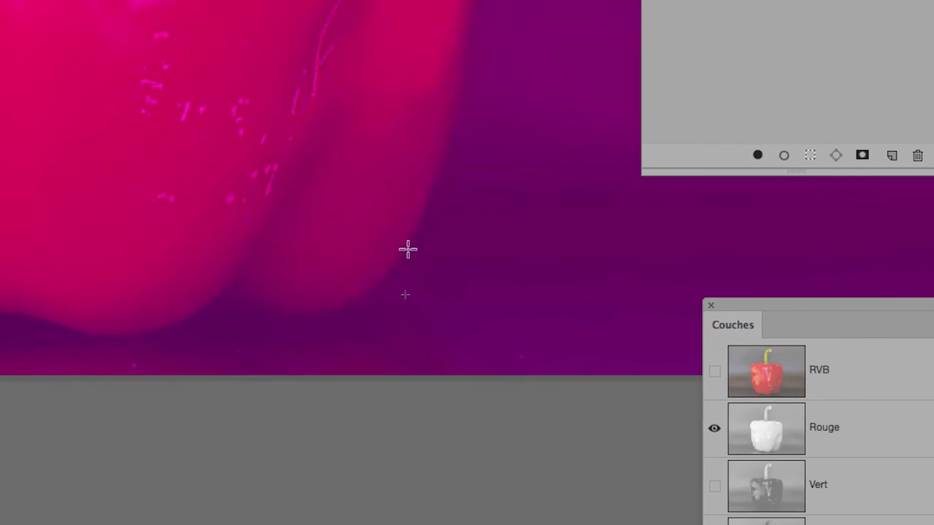
pyautogui.moveTo(408, 249); pyautogui.dragTo(433, 199)
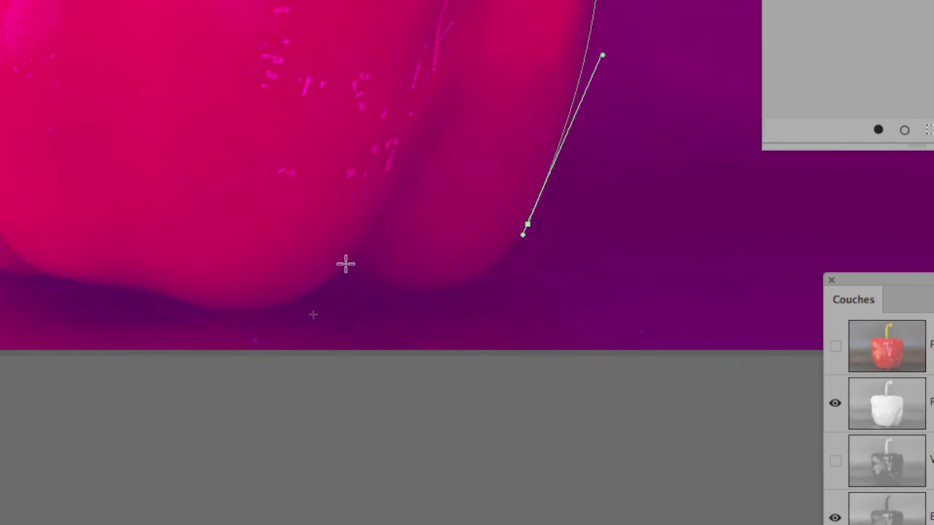
pyautogui.moveTo(342, 261); pyautogui.dragTo(395, 289)
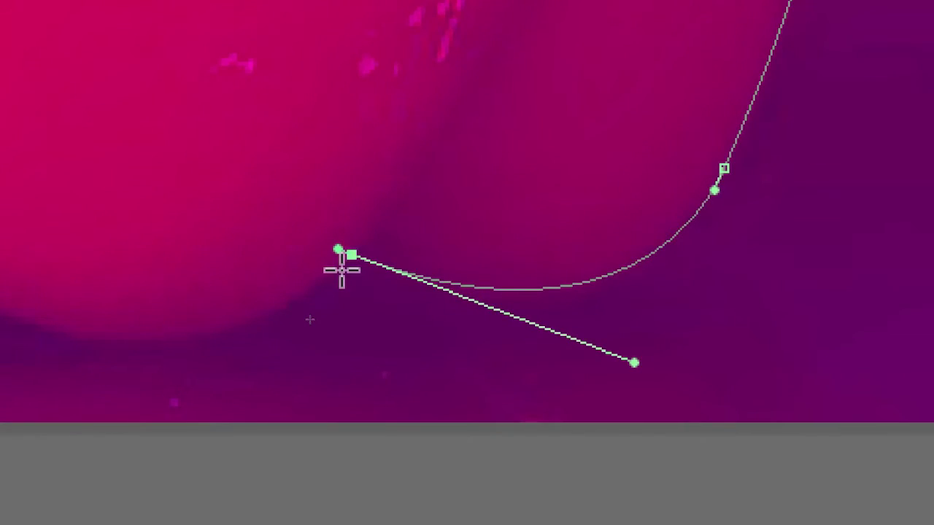
pyautogui.moveTo(338, 249); pyautogui.dragTo(335, 273)
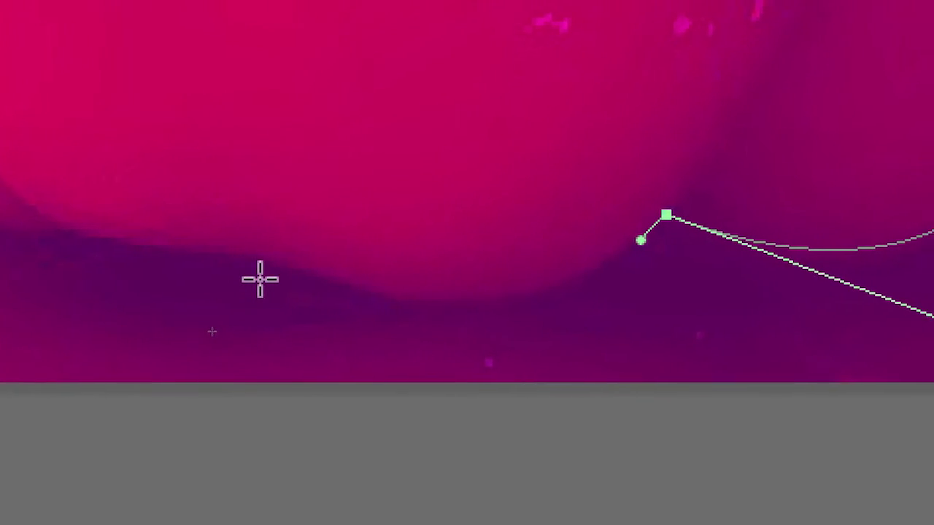
pyautogui.moveTo(277, 279)
pyautogui.mouseDown()
pyautogui.moveTo(261, 277)
pyautogui.moveTo(311, 293)
pyautogui.mouseUp()
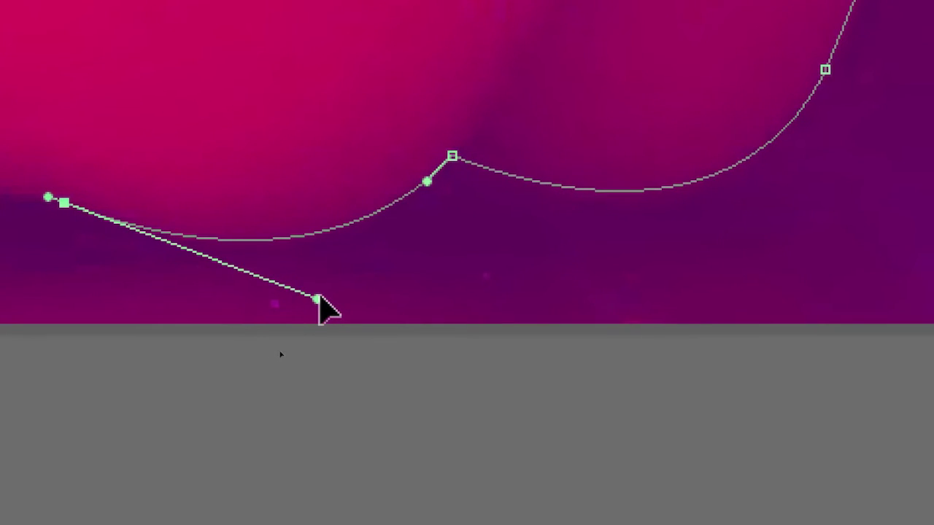
pyautogui.moveTo(219, 269); pyautogui.dragTo(241, 280)
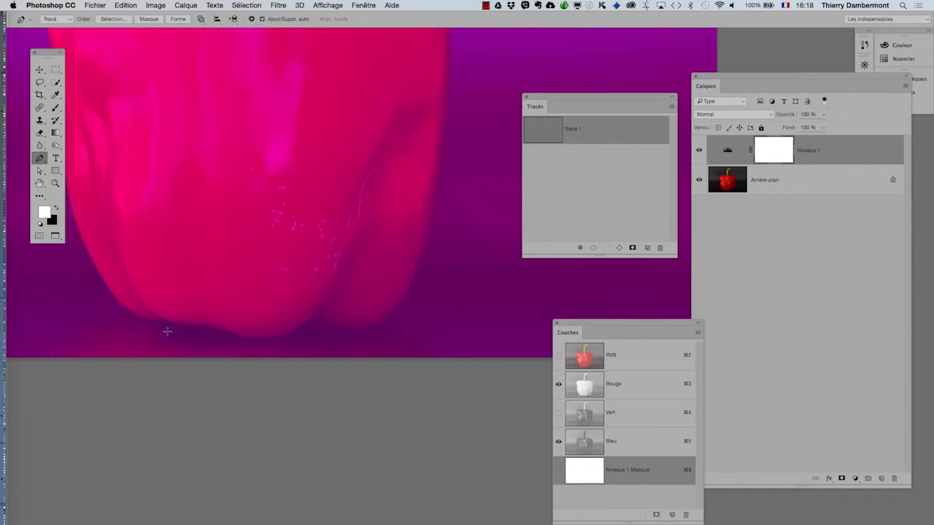
# Trace from the pepper's top edge down its right side, around the lobed bottom to the lower-left curve
pyautogui.moveTo(223, 274); pyautogui.dragTo(172, 368)
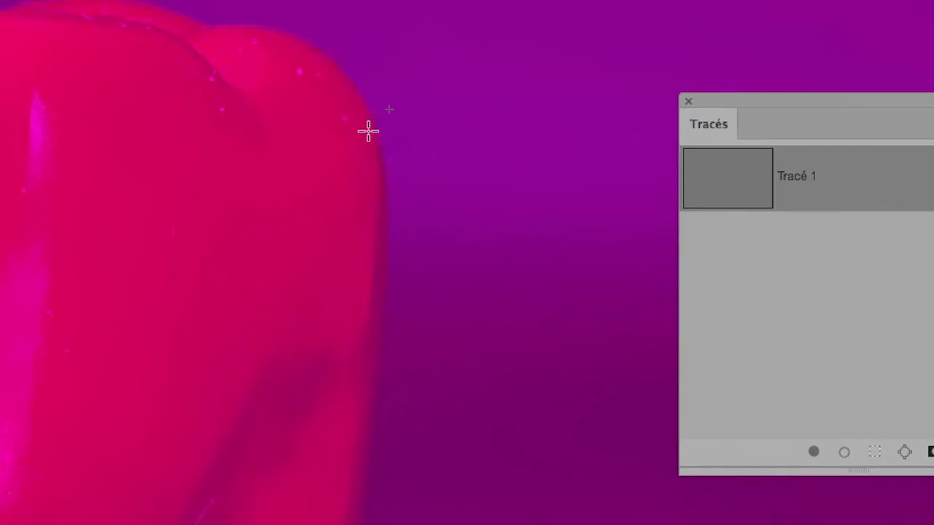
pyautogui.click(373, 133)
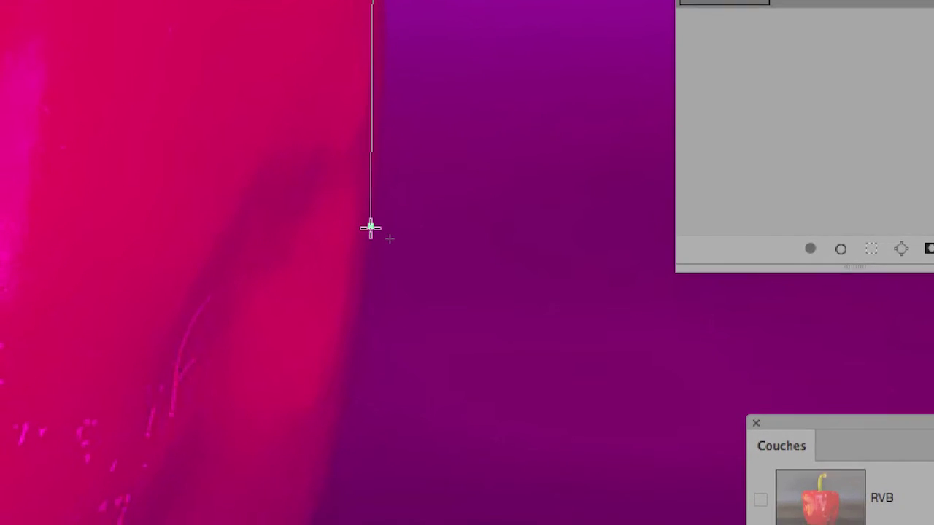
pyautogui.moveTo(371, 226); pyautogui.dragTo(384, 163)
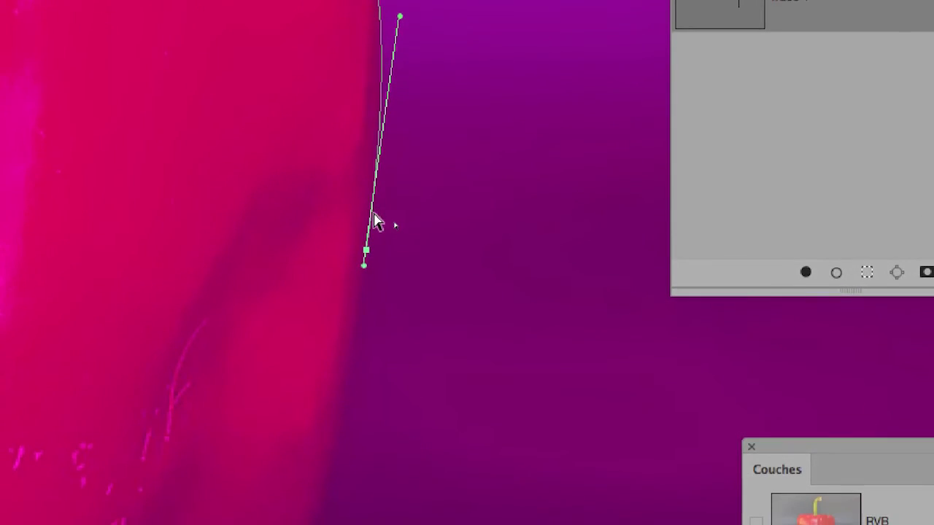
pyautogui.click(348, 327)
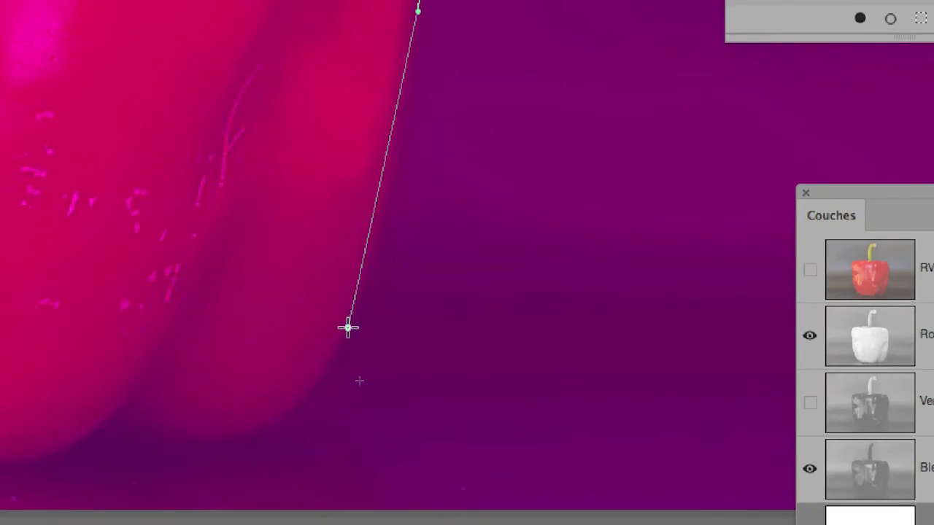
pyautogui.moveTo(348, 328); pyautogui.dragTo(368, 276)
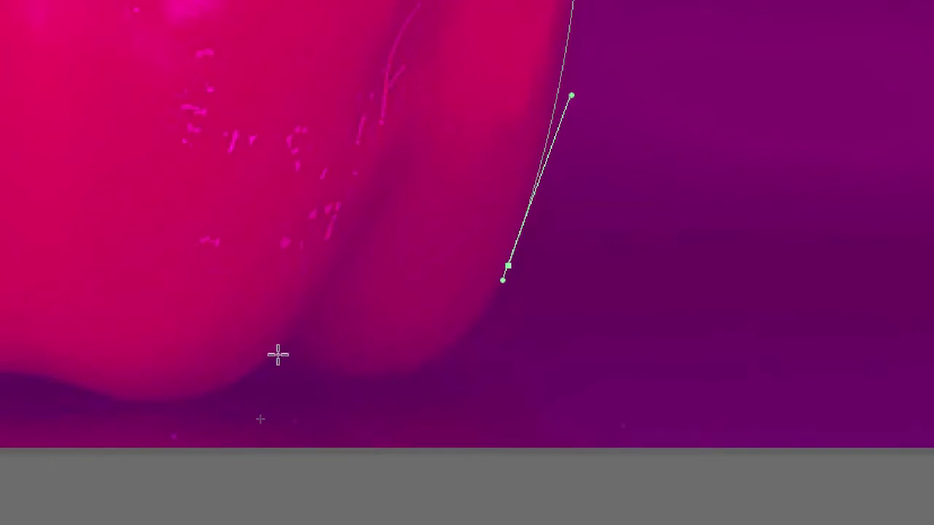
pyautogui.moveTo(284, 362)
pyautogui.mouseDown()
pyautogui.moveTo(275, 353)
pyautogui.moveTo(332, 384)
pyautogui.mouseUp()
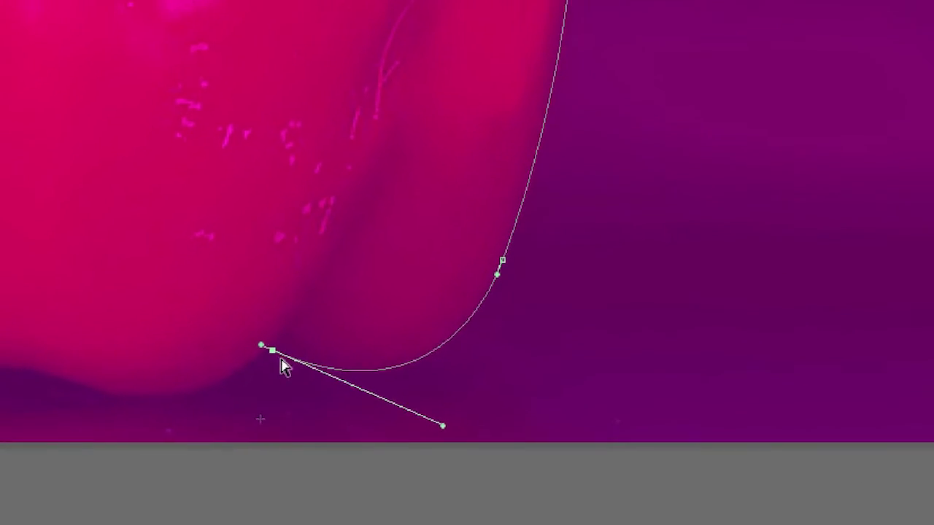
pyautogui.moveTo(275, 361); pyautogui.dragTo(295, 299)
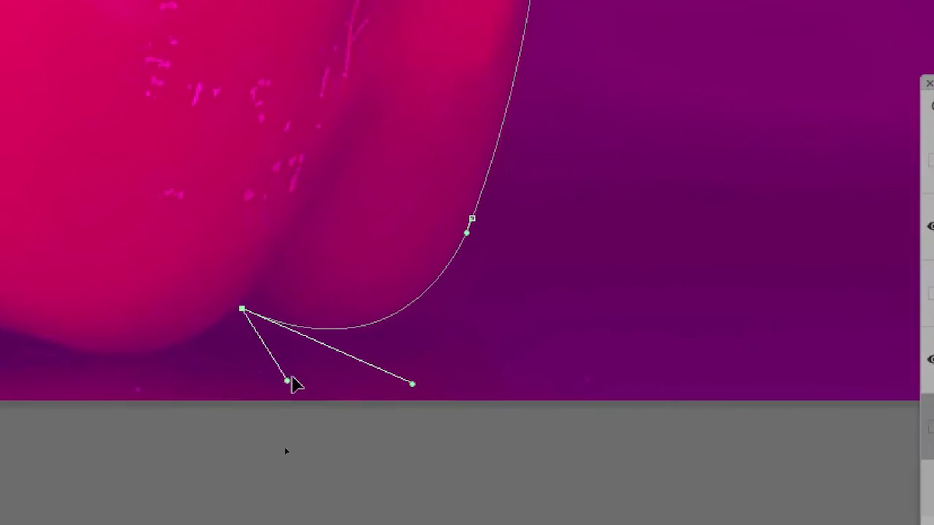
pyautogui.moveTo(288, 343); pyautogui.dragTo(270, 372)
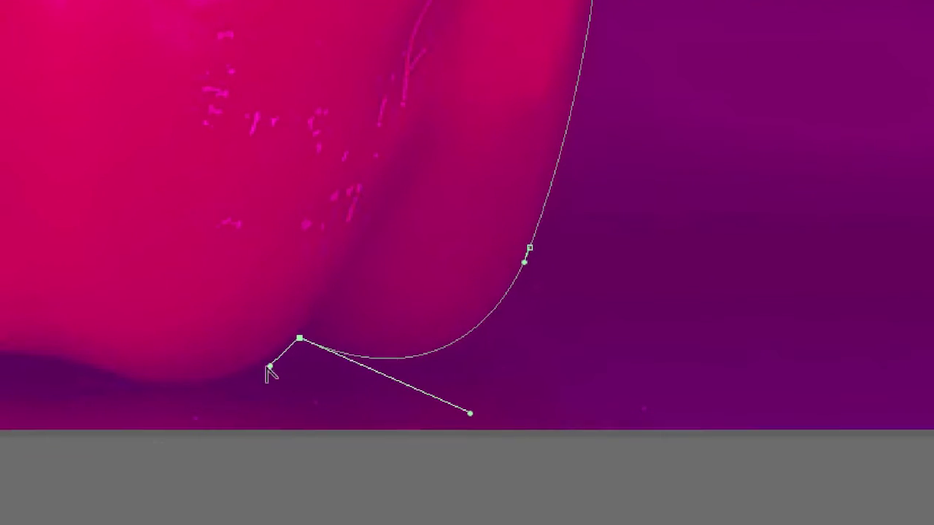
pyautogui.click(213, 370)
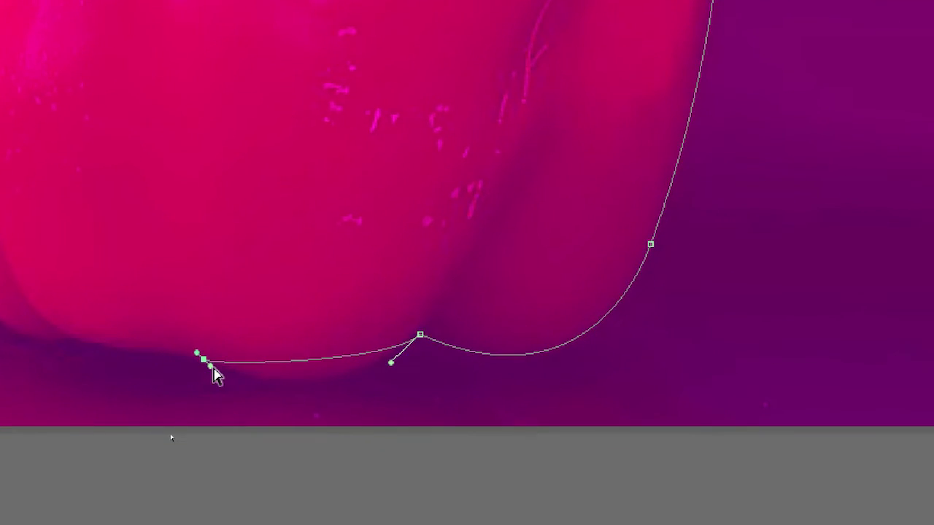
pyautogui.moveTo(213, 370); pyautogui.dragTo(356, 418)
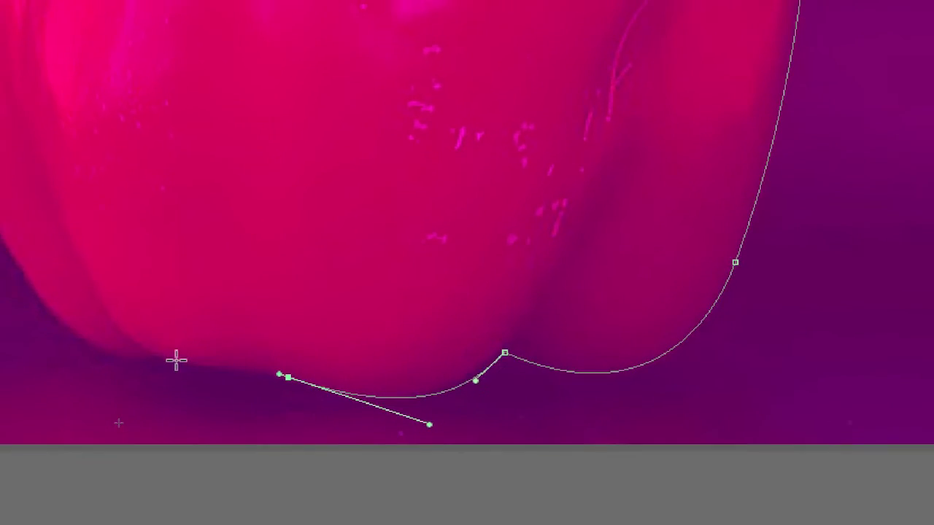
pyautogui.moveTo(178, 364); pyautogui.dragTo(164, 361)
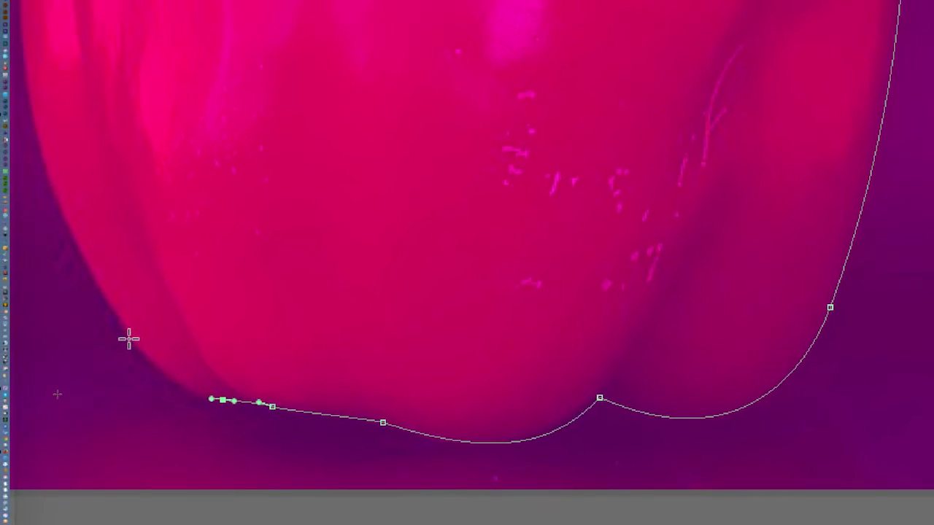
pyautogui.moveTo(123, 333); pyautogui.dragTo(131, 346)
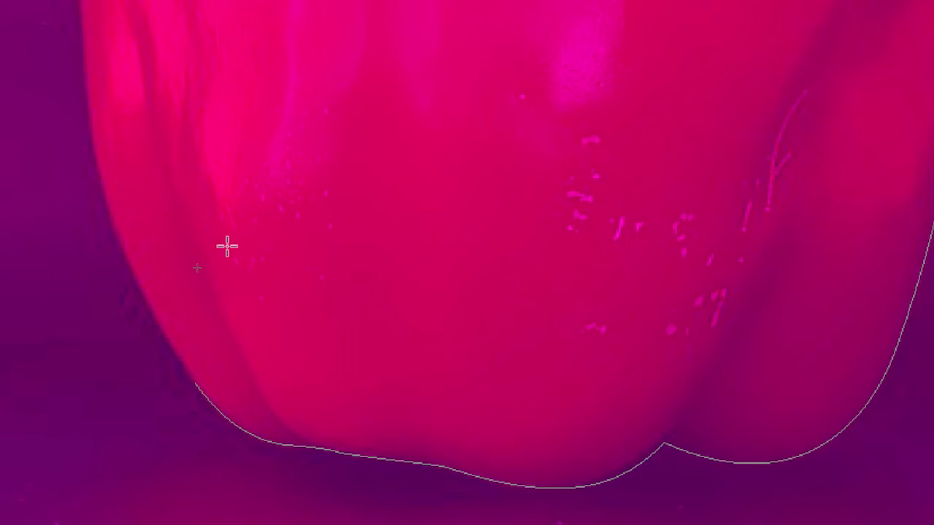
# Trace curved Pen anchors up the pepper's left edge and round its top-left shoulder toward the stem
pyautogui.click(190, 232)
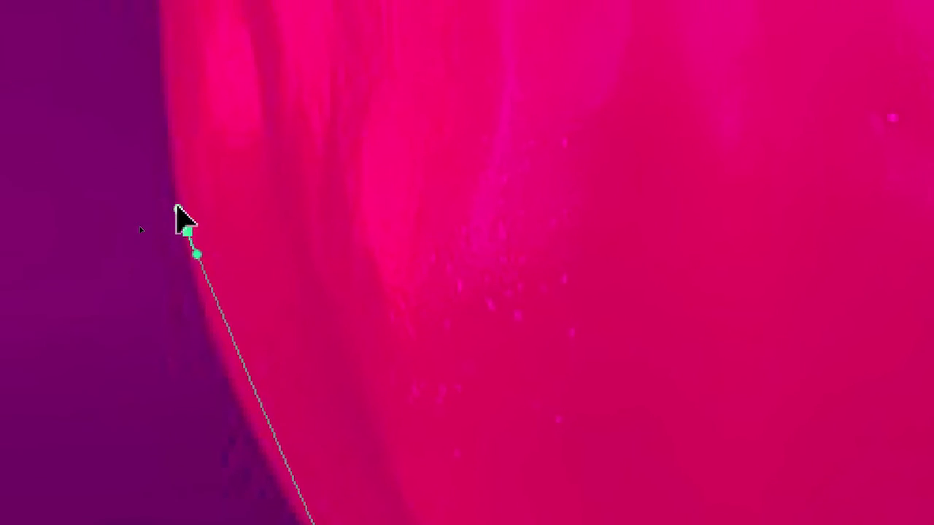
pyautogui.moveTo(176, 206); pyautogui.dragTo(183, 244)
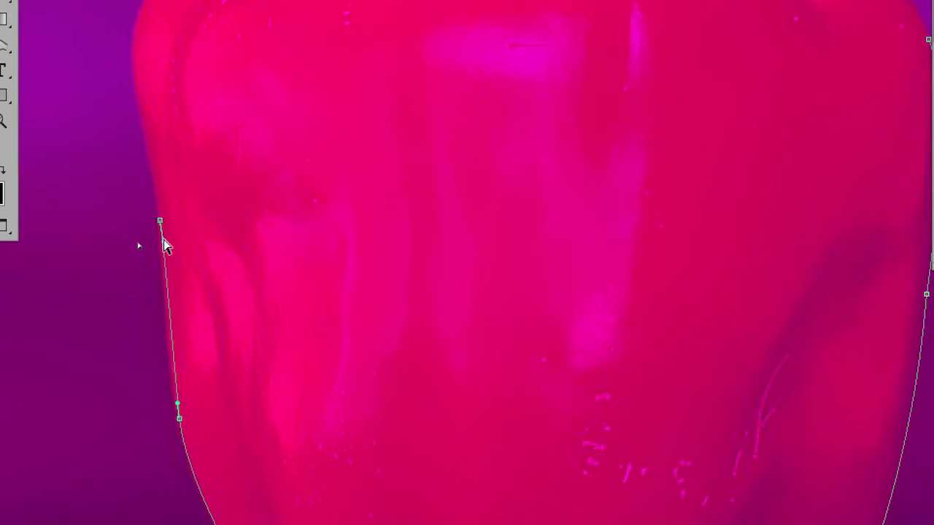
pyautogui.click(163, 238)
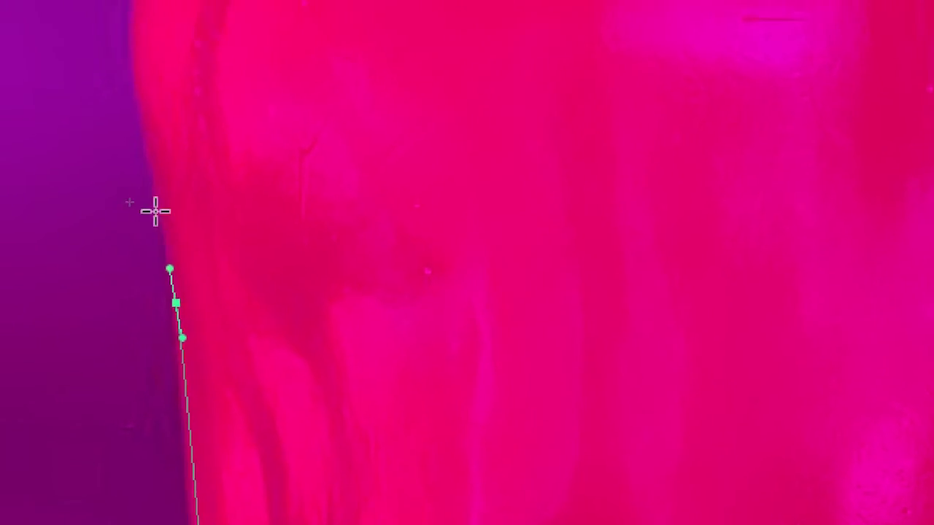
pyautogui.moveTo(152, 170); pyautogui.dragTo(162, 144)
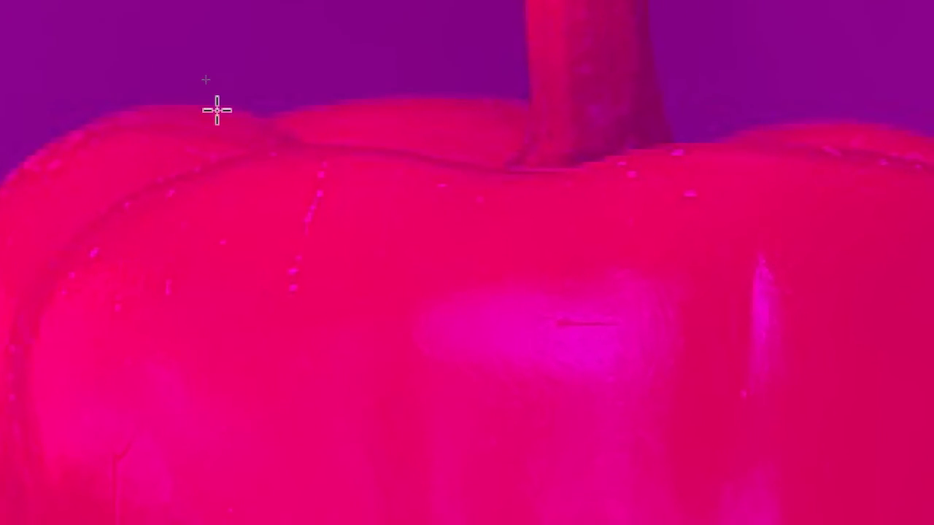
pyautogui.moveTo(201, 110)
pyautogui.mouseDown()
pyautogui.moveTo(208, 117)
pyautogui.moveTo(161, 109)
pyautogui.mouseUp()
pyautogui.moveTo(242, 108)
pyautogui.mouseDown()
pyautogui.moveTo(244, 120)
pyautogui.moveTo(234, 108)
pyautogui.mouseUp()
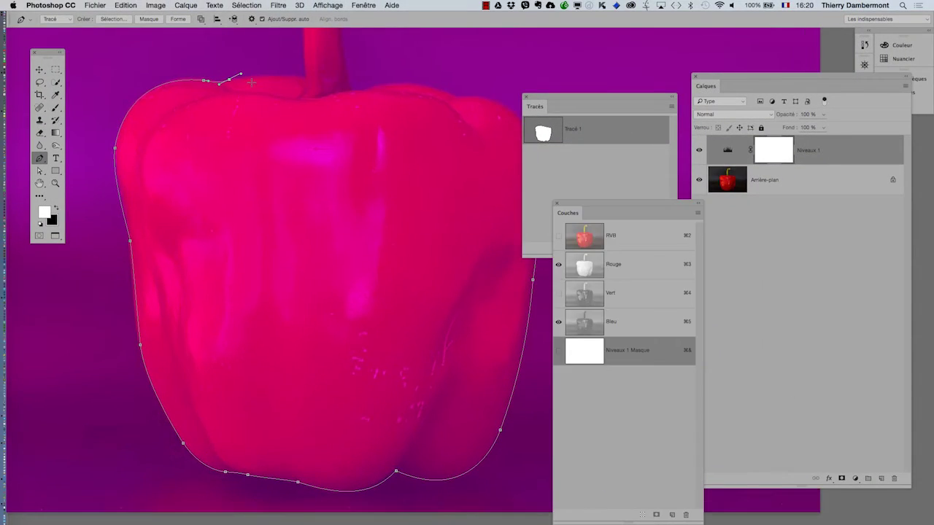
# Anchor the path where the stem meets the pepper and up the stem's left edge
pyautogui.scroll(5, 251, 83)
pyautogui.moveTo(295, 125); pyautogui.dragTo(243, 246)
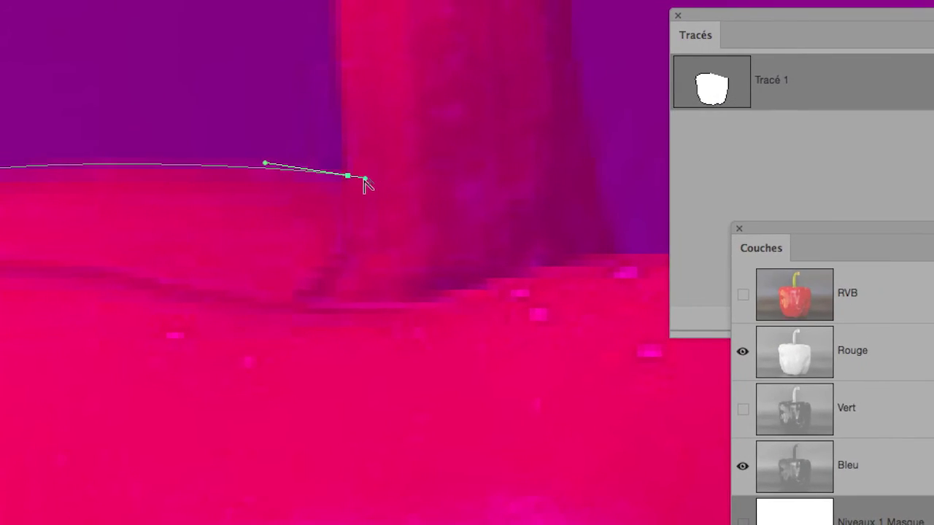
pyautogui.click(357, 157)
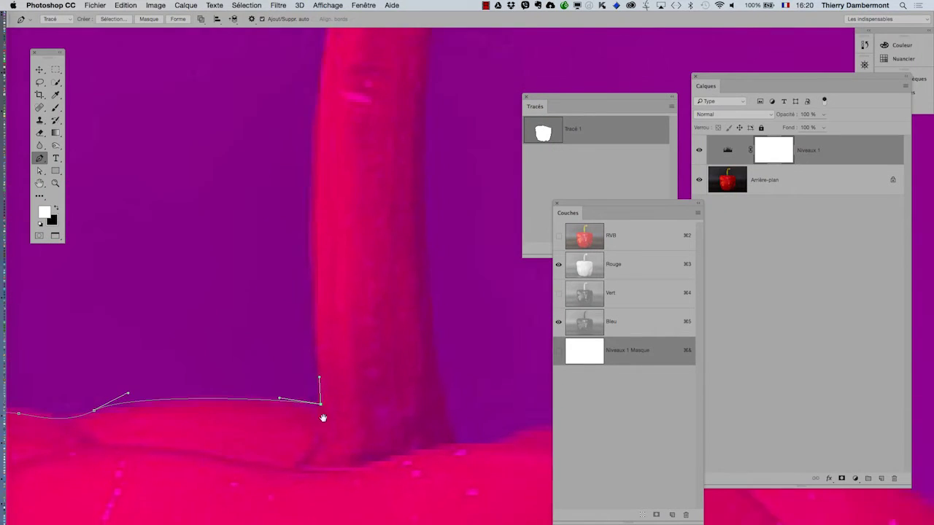
pyautogui.moveTo(323, 418); pyautogui.dragTo(318, 462)
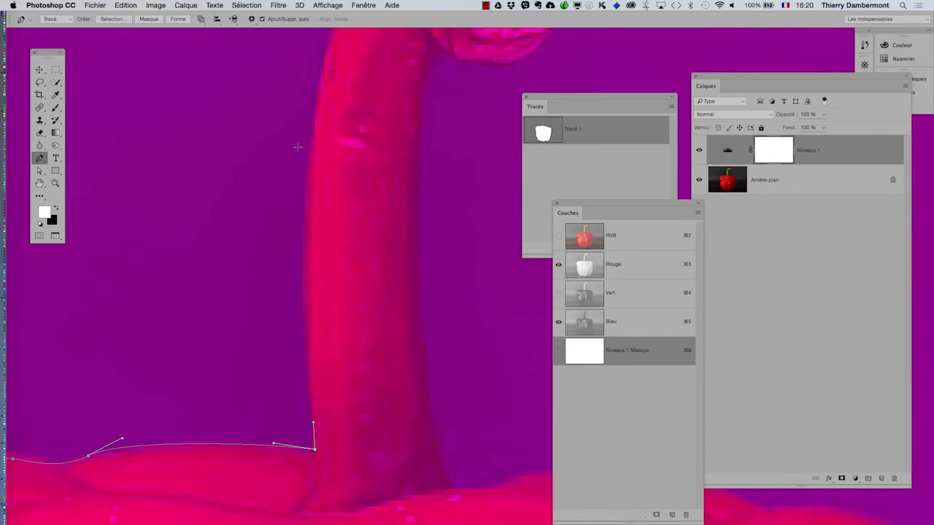
pyautogui.click(315, 130)
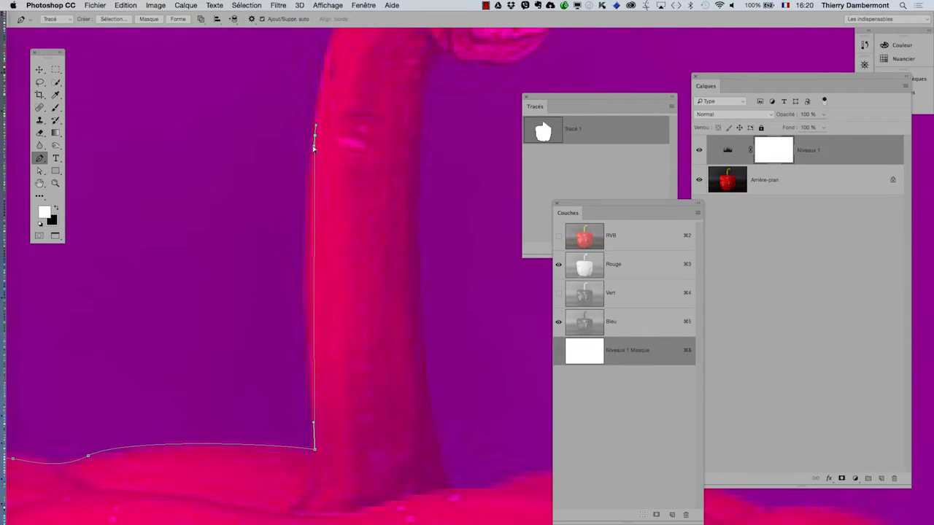
pyautogui.moveTo(314, 148); pyautogui.dragTo(301, 245)
# Curve the path over the bent stem's tip, under it and down its right edge
pyautogui.moveTo(369, 218); pyautogui.dragTo(361, 304)
pyautogui.moveTo(396, 64)
pyautogui.mouseDown()
pyautogui.moveTo(364, 149)
pyautogui.moveTo(367, 115)
pyautogui.moveTo(279, 186)
pyautogui.mouseUp()
pyautogui.moveTo(346, 182); pyautogui.dragTo(204, 198)
pyautogui.moveTo(356, 88)
pyautogui.mouseDown()
pyautogui.moveTo(366, 97)
pyautogui.moveTo(310, 45)
pyautogui.mouseUp()
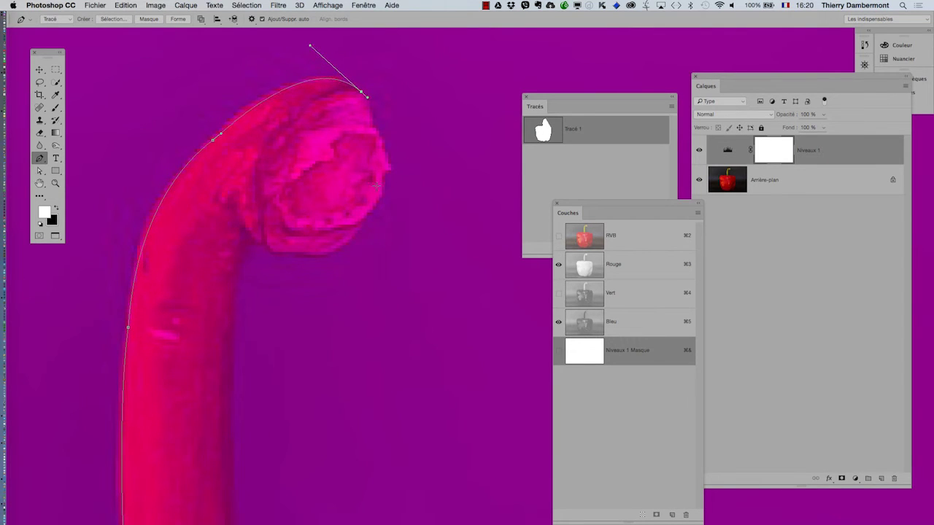
pyautogui.moveTo(378, 175); pyautogui.dragTo(389, 159)
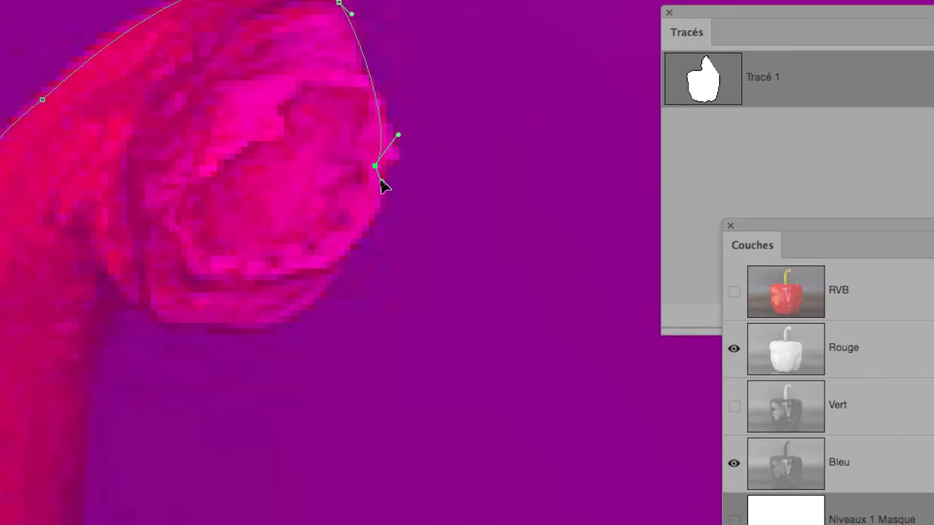
pyautogui.moveTo(360, 219)
pyautogui.mouseDown()
pyautogui.moveTo(349, 232)
pyautogui.moveTo(445, 137)
pyautogui.mouseUp()
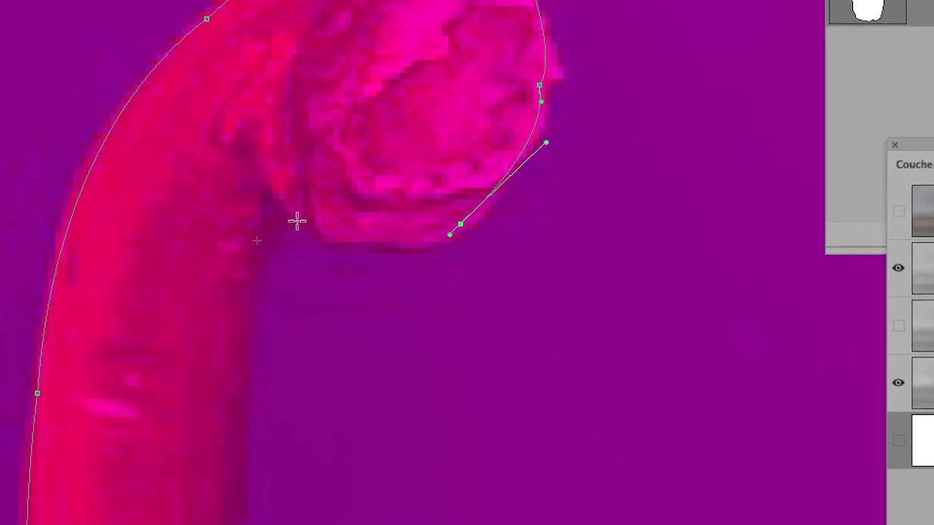
pyautogui.moveTo(288, 212)
pyautogui.mouseDown()
pyautogui.moveTo(293, 224)
pyautogui.moveTo(365, 240)
pyautogui.mouseUp()
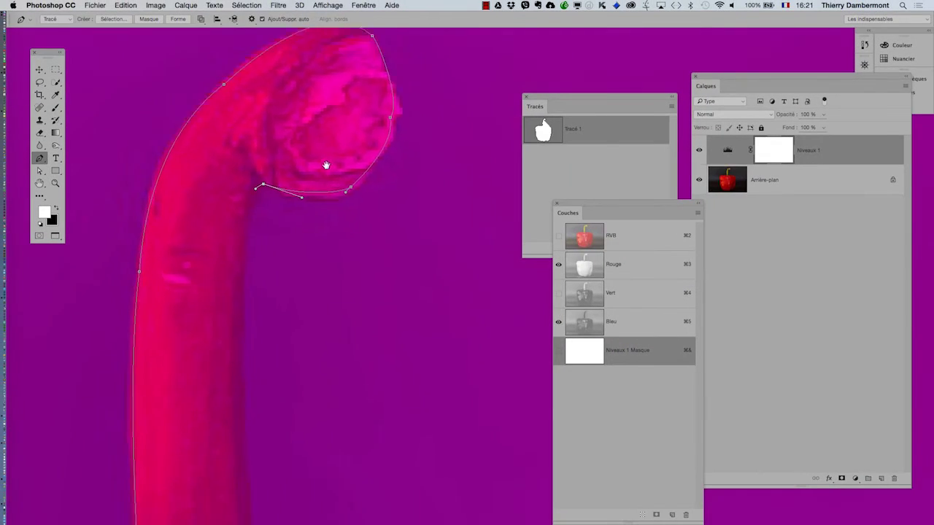
pyautogui.moveTo(324, 243); pyautogui.dragTo(342, 83)
pyautogui.click(251, 267)
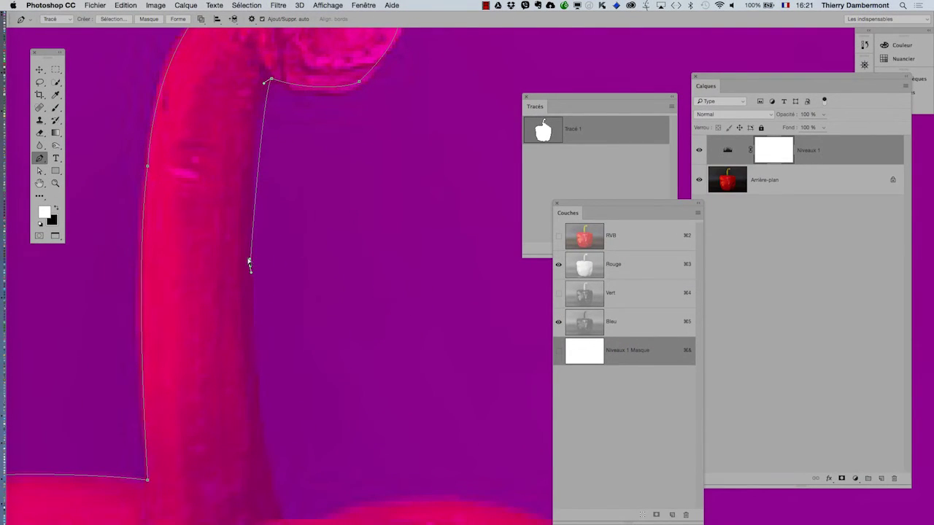
# Curve the path down the stem's right side to its base
pyautogui.moveTo(251, 269); pyautogui.dragTo(244, 115)
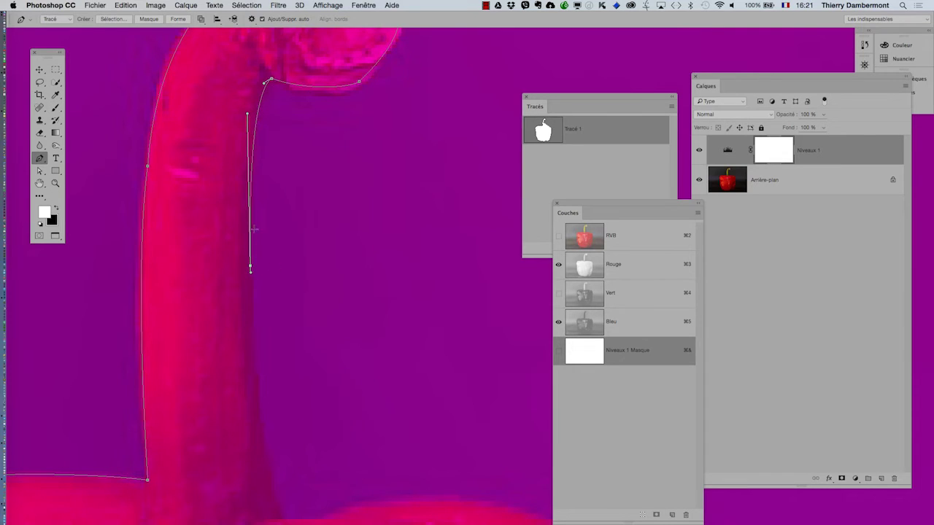
pyautogui.scroll(-5, 289, 293)
pyautogui.scroll(-1, 274, 283)
pyautogui.click(276, 345)
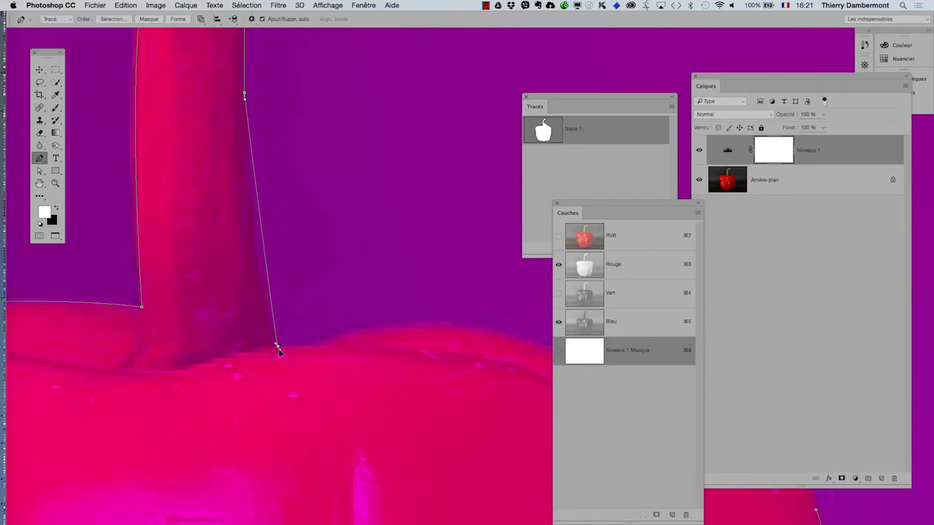
pyautogui.moveTo(276, 345); pyautogui.dragTo(290, 335)
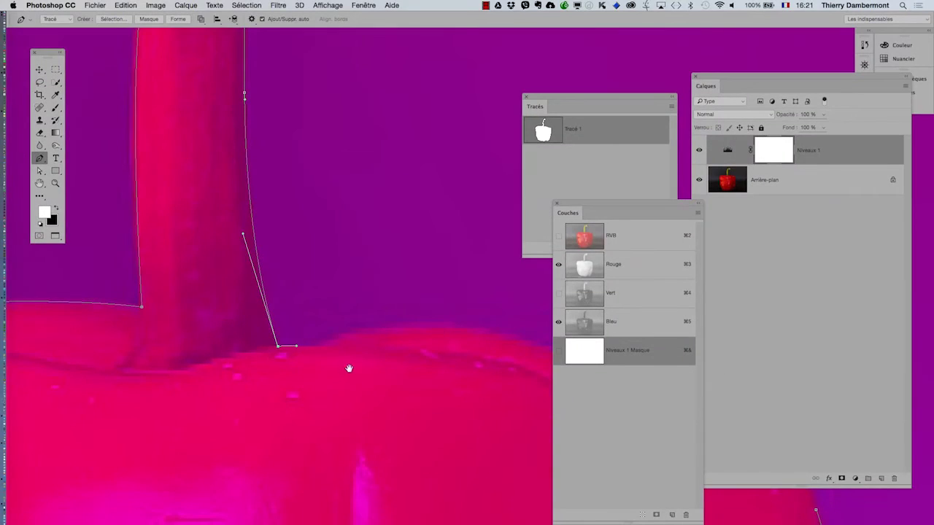
# Run the path across the pepper's right shoulder, close it at the start anchor and reshape the bottom curve
pyautogui.moveTo(348, 369); pyautogui.dragTo(246, 350)
pyautogui.click(227, 326)
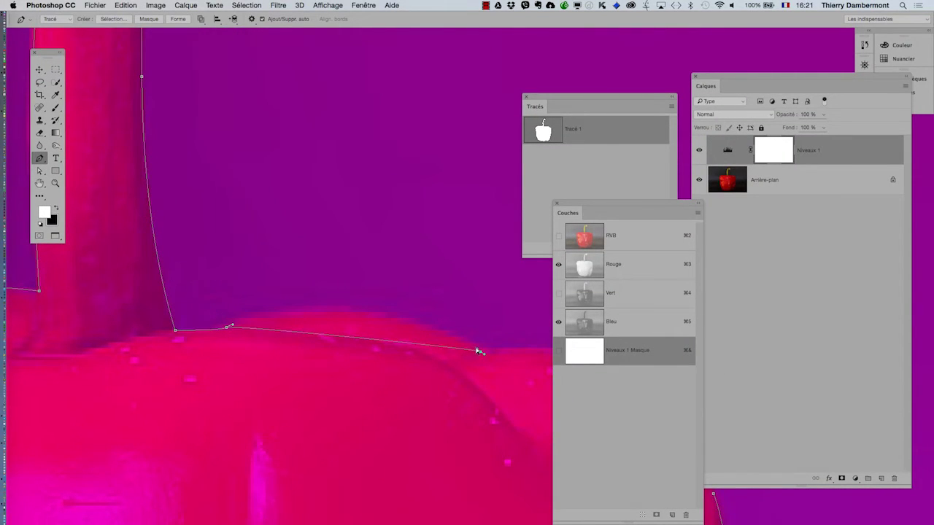
pyautogui.moveTo(479, 351); pyautogui.dragTo(607, 415)
pyautogui.moveTo(293, 364)
pyautogui.mouseDown()
pyautogui.moveTo(267, 360)
pyautogui.moveTo(160, 296)
pyautogui.mouseUp()
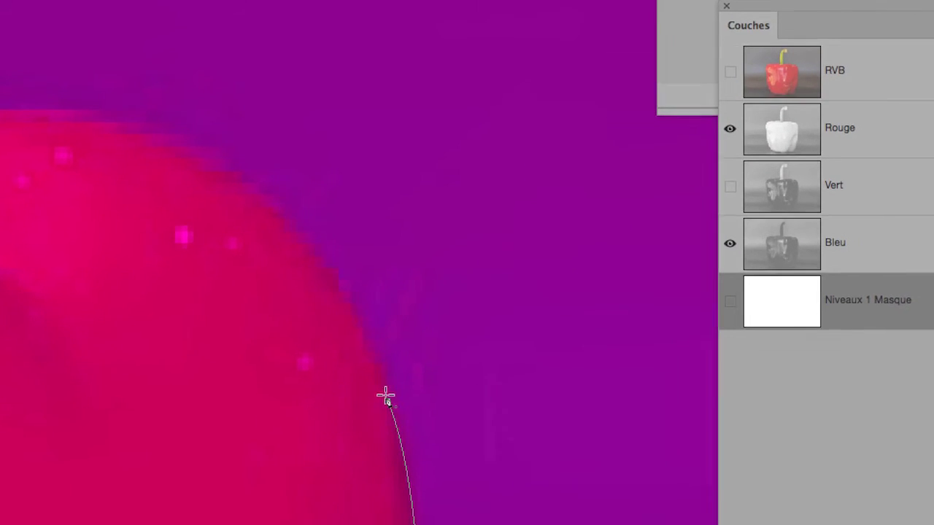
pyautogui.moveTo(393, 416); pyautogui.dragTo(415, 471)
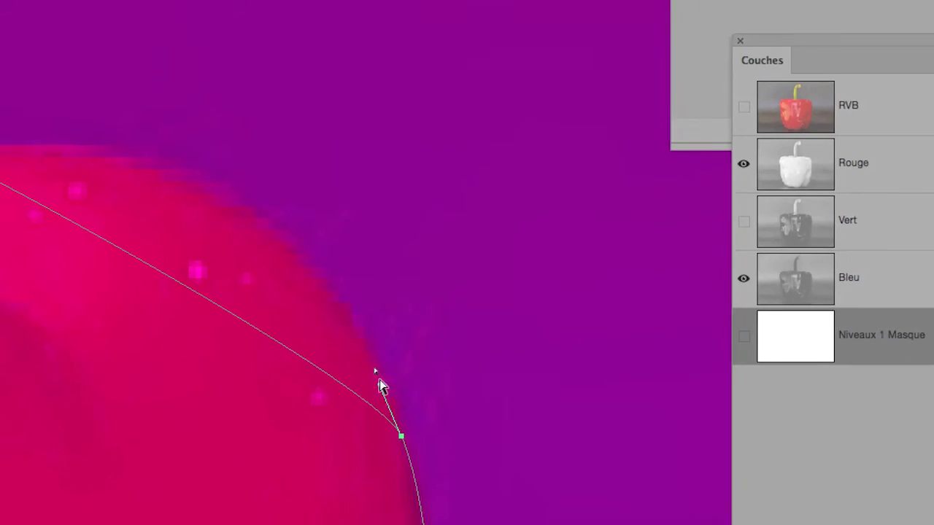
pyautogui.moveTo(418, 505); pyautogui.dragTo(358, 314)
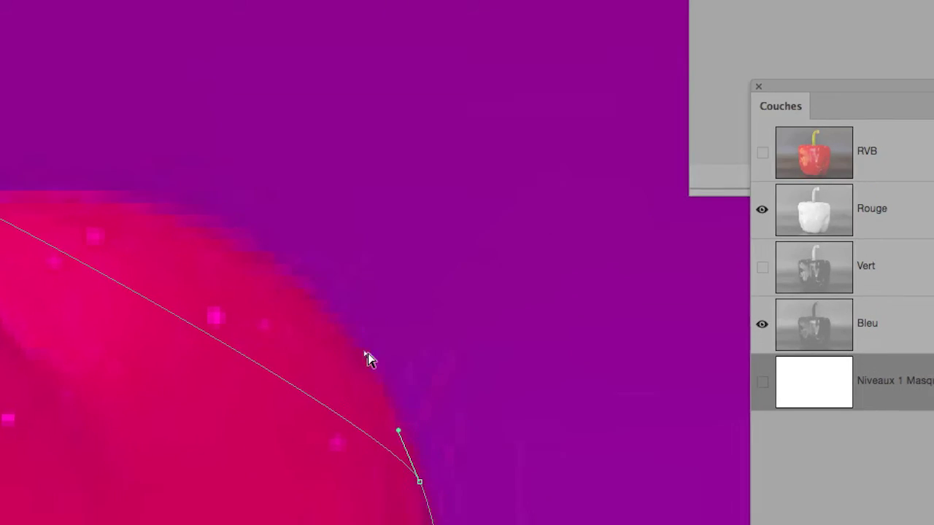
pyautogui.moveTo(401, 432); pyautogui.dragTo(367, 344)
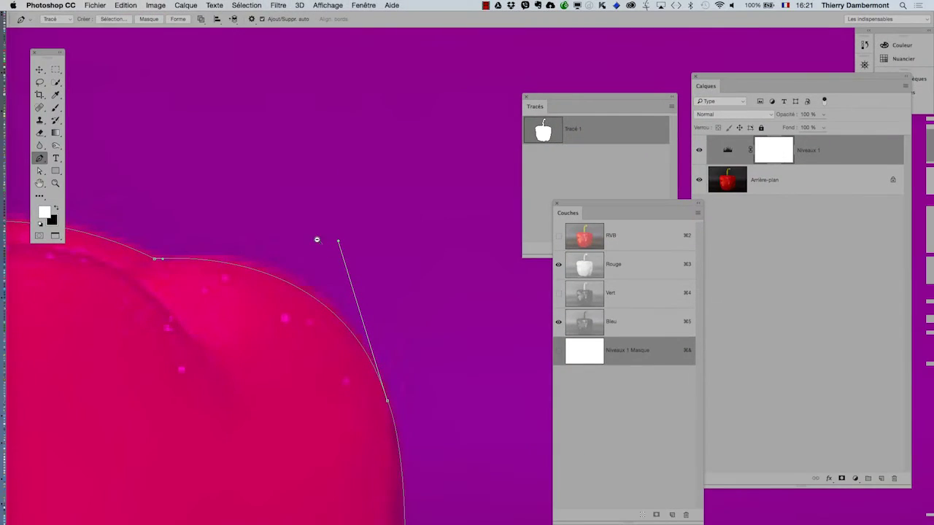
pyautogui.keyDown('alt'); pyautogui.keyDown('super'); pyautogui.click(288, 298); pyautogui.keyUp('super'); pyautogui.keyUp('alt')
# Zoom in and out to check the completed pepper outline
pyautogui.keyDown('alt'); pyautogui.keyDown('super'); pyautogui.click(285, 319); pyautogui.keyUp('super'); pyautogui.keyUp('alt')
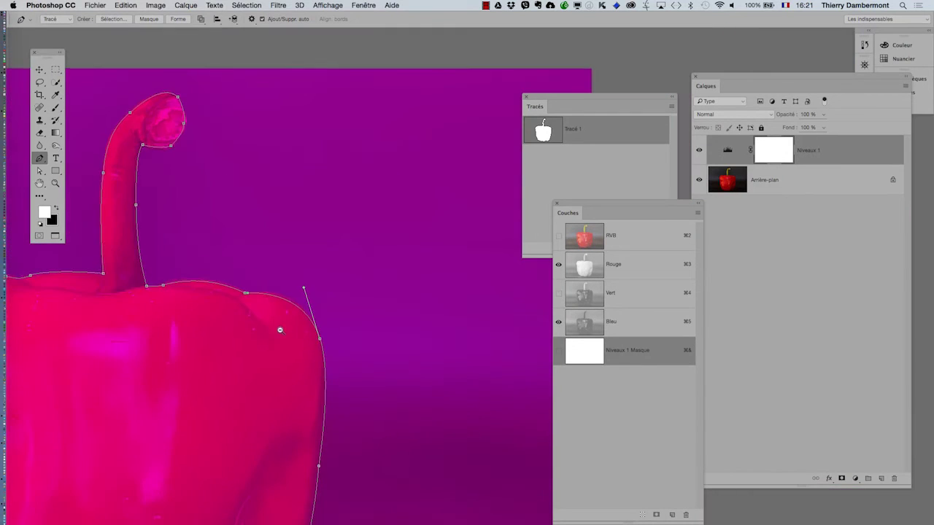
pyautogui.keyDown('alt'); pyautogui.keyDown('super'); pyautogui.click(280, 327); pyautogui.keyUp('super'); pyautogui.keyUp('alt')
pyautogui.moveTo(223, 358)
pyautogui.mouseDown()
pyautogui.moveTo(386, 256)
pyautogui.moveTo(356, 214)
pyautogui.mouseUp()
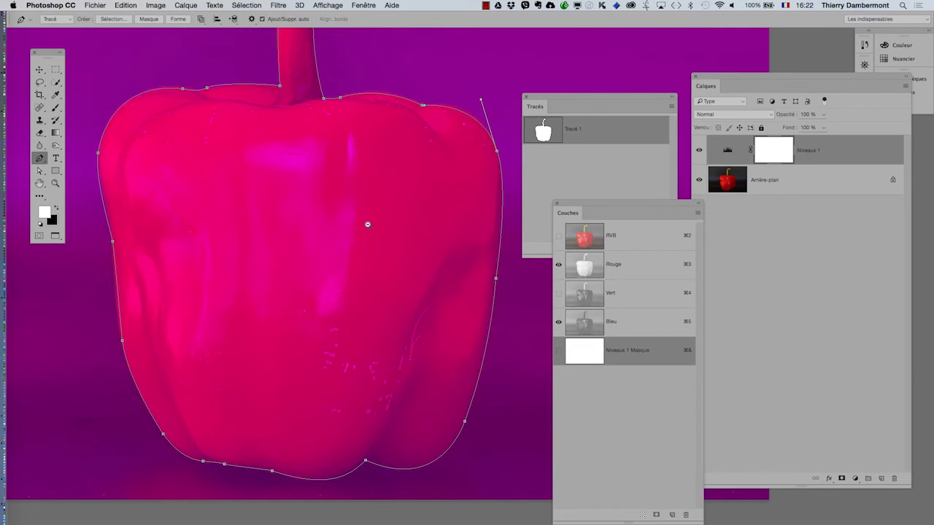
pyautogui.click(367, 224)
pyautogui.click(366, 227)
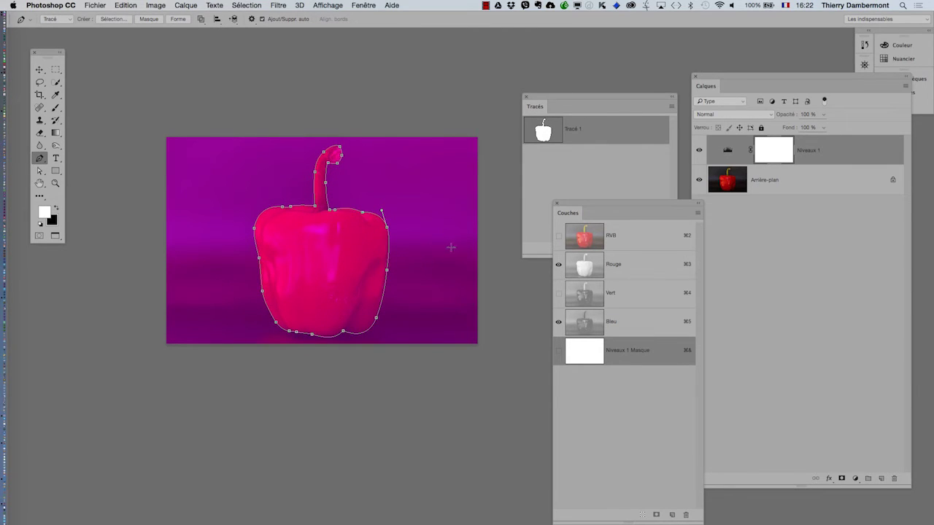
# Save the pepper document with Save As in Photoshop format
pyautogui.click(95, 5)
pyautogui.press('super+shift+s')
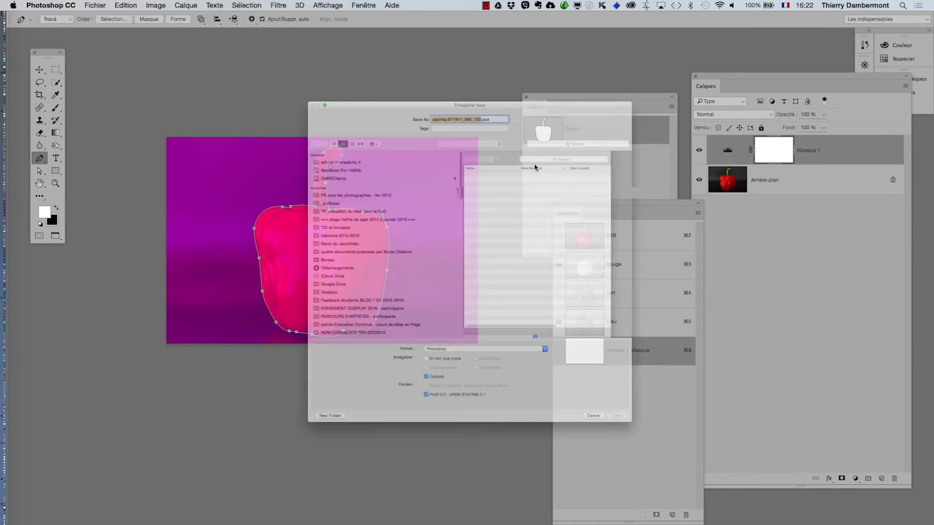
pyautogui.click(699, 503)
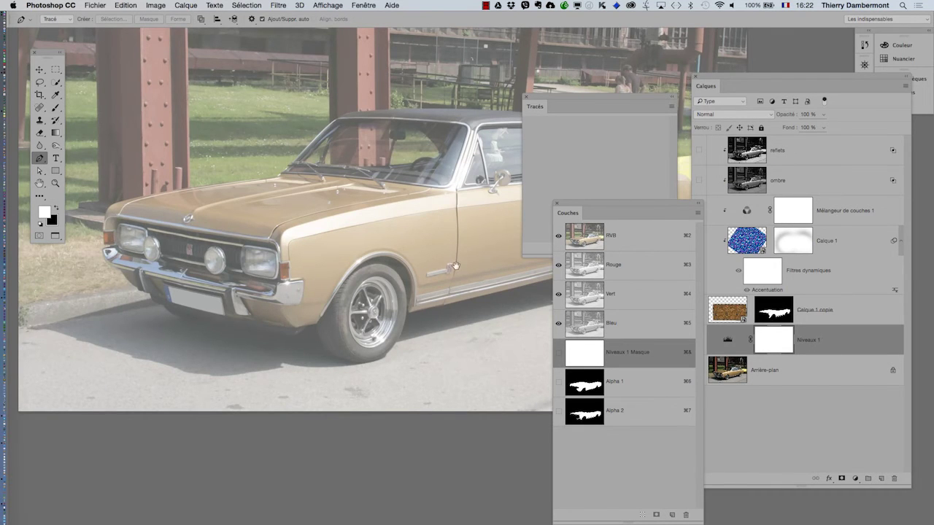
# Bring up the car photo and select its Arrière-plan layer
pyautogui.hscroll(2, 455, 265)
pyautogui.scroll(-1, 456, 265)
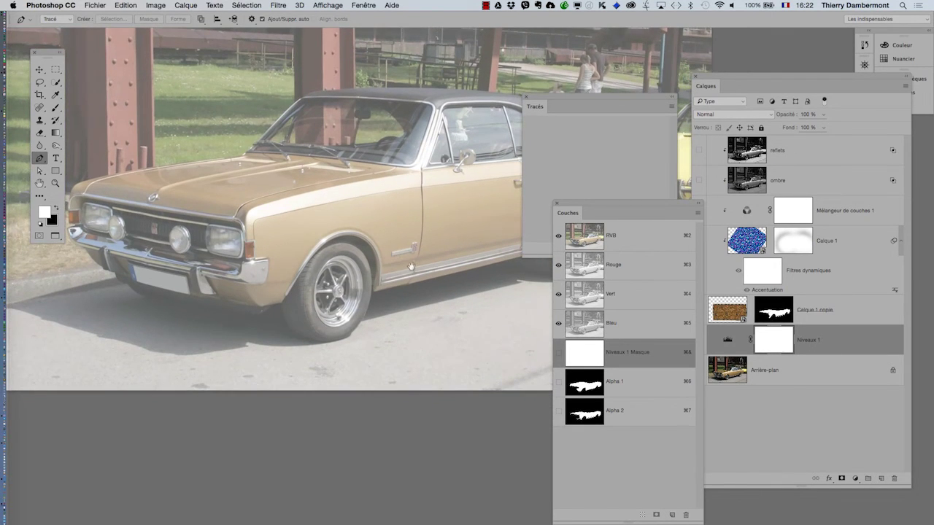
pyautogui.click(775, 378)
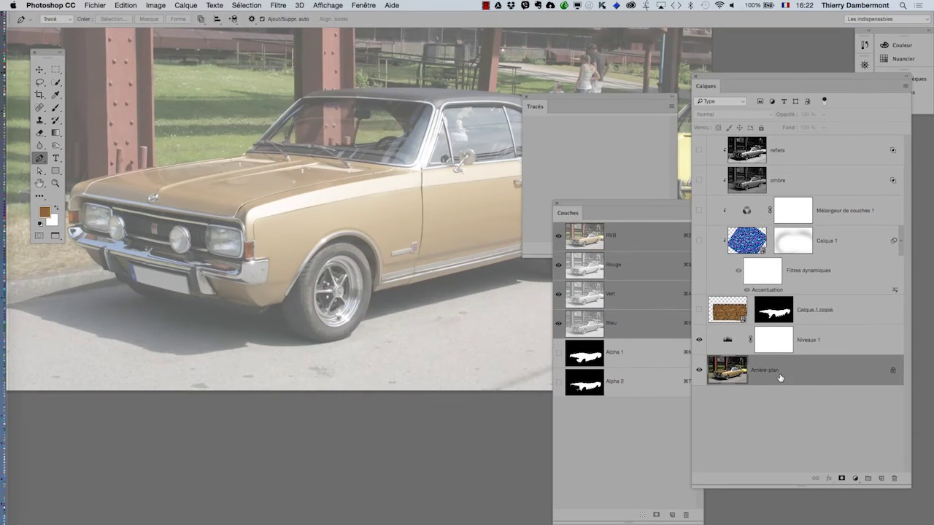
# Close the Couches and Calques panels, leaving only the Tracés panel moved aside
pyautogui.click(556, 203)
pyautogui.moveTo(543, 97); pyautogui.dragTo(591, 108)
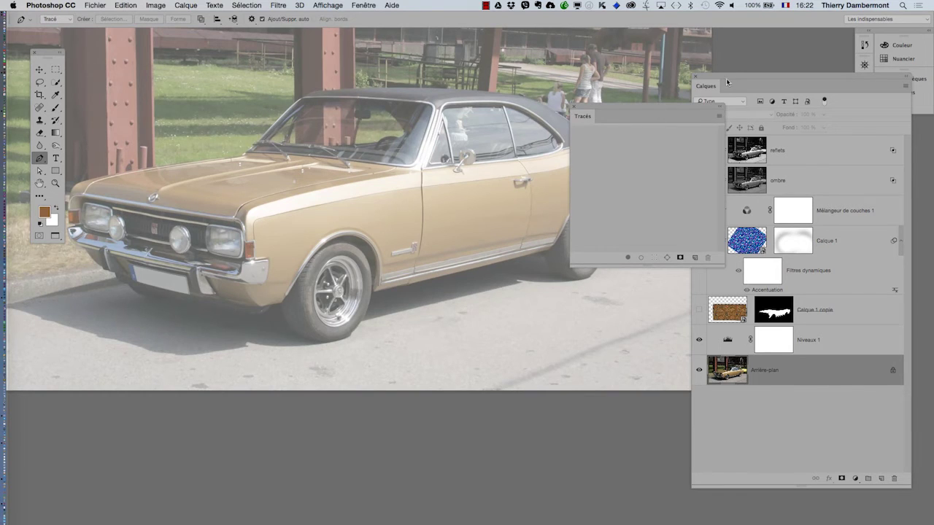
pyautogui.moveTo(726, 82); pyautogui.dragTo(868, 359)
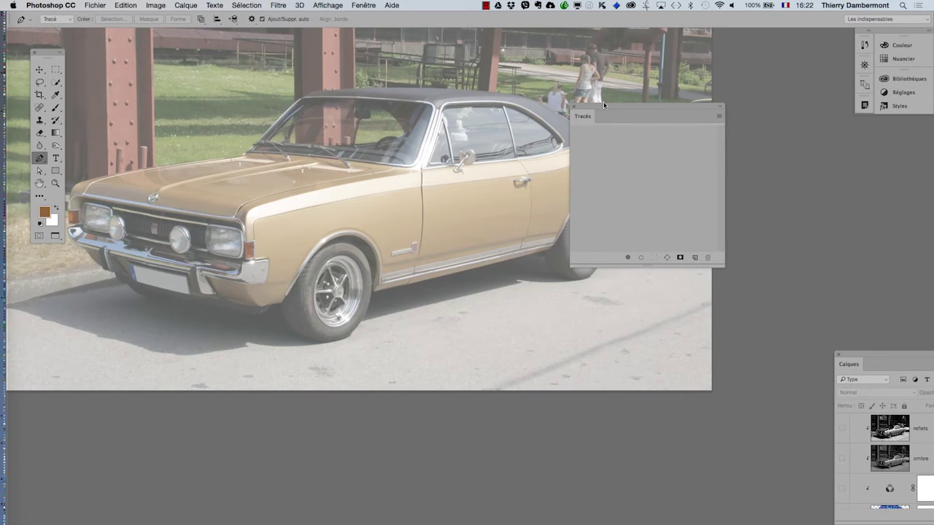
pyautogui.moveTo(604, 106); pyautogui.dragTo(714, 121)
pyautogui.moveTo(849, 365); pyautogui.dragTo(845, 123)
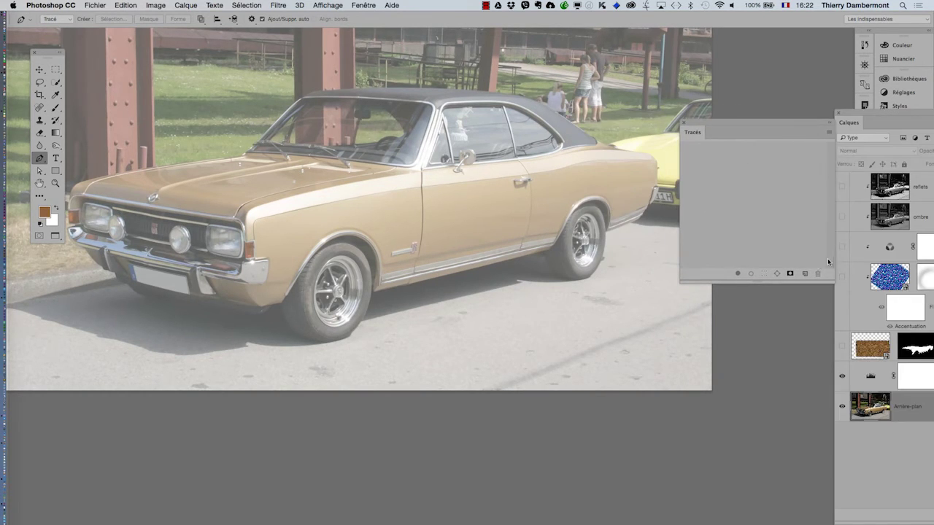
pyautogui.click(839, 115)
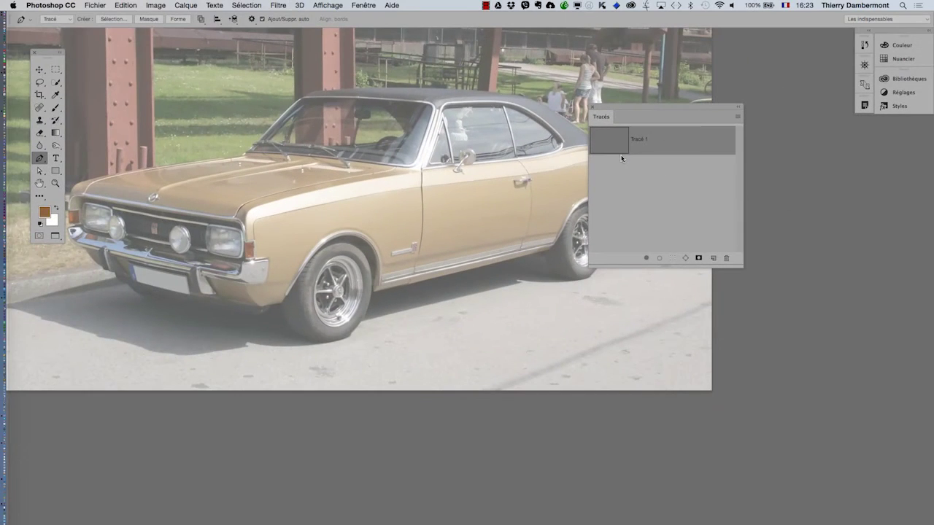
# Move the Tracés panel off the car, then zoom and pan to the rear fender corner
pyautogui.moveTo(629, 108); pyautogui.dragTo(772, 174)
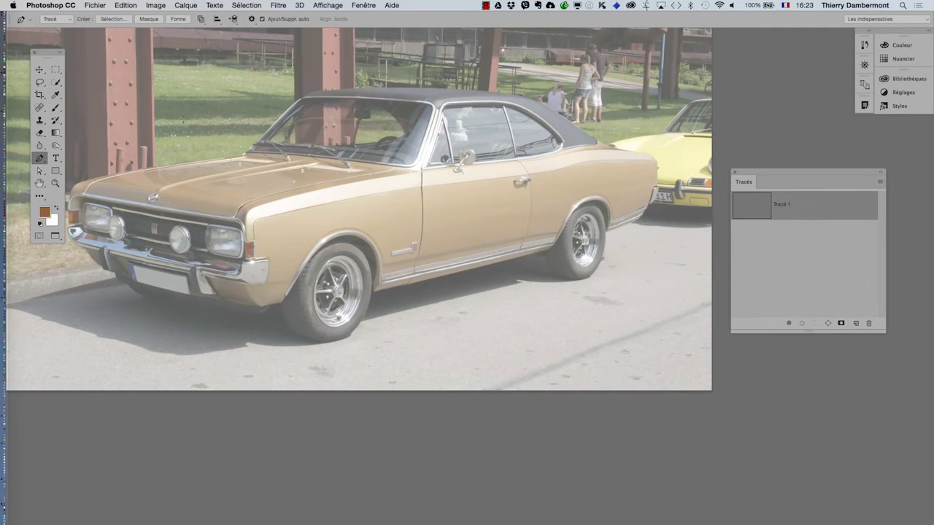
pyautogui.scroll(2, 297, 443)
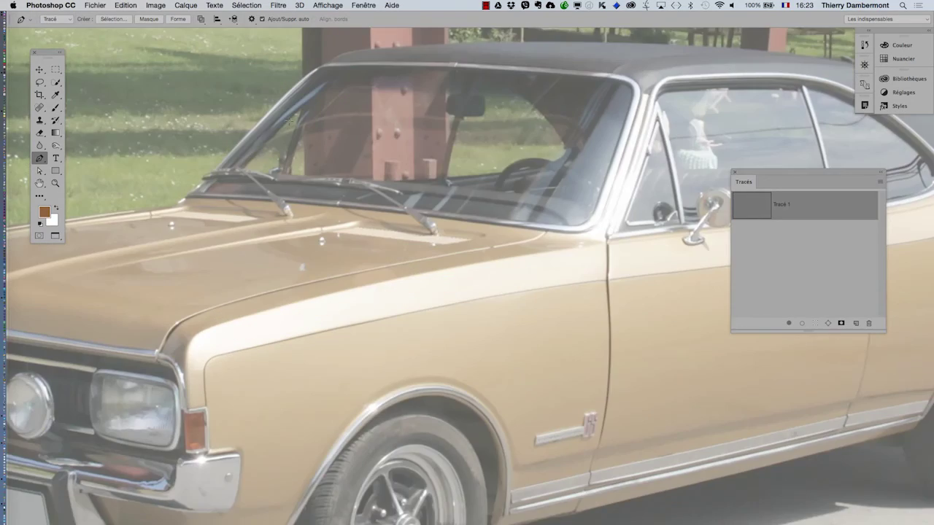
pyautogui.scroll(2, 297, 443)
pyautogui.scroll(2, 297, 443)
pyautogui.scroll(2, 297, 443)
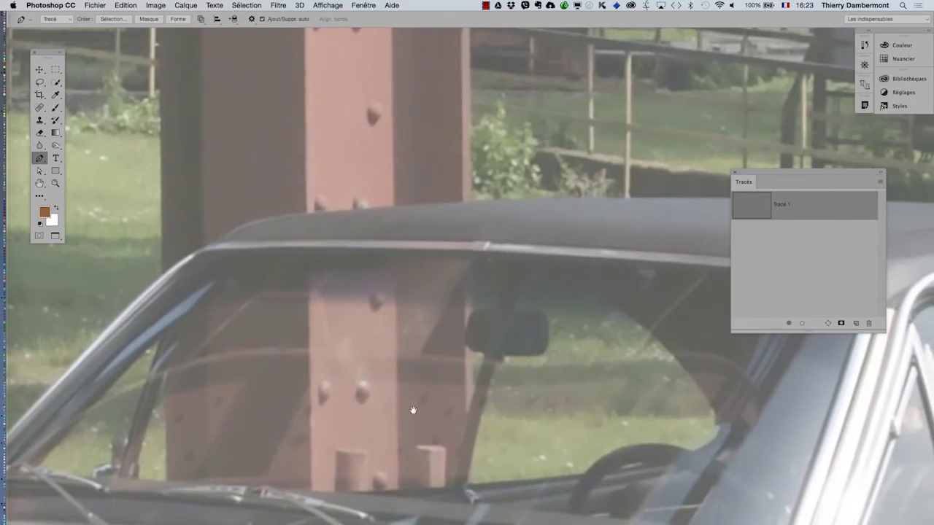
pyautogui.scroll(-5, 411, 408)
pyautogui.scroll(5, 390, 396)
pyautogui.hscroll(8, 89, 424)
pyautogui.hscroll(5, 89, 424)
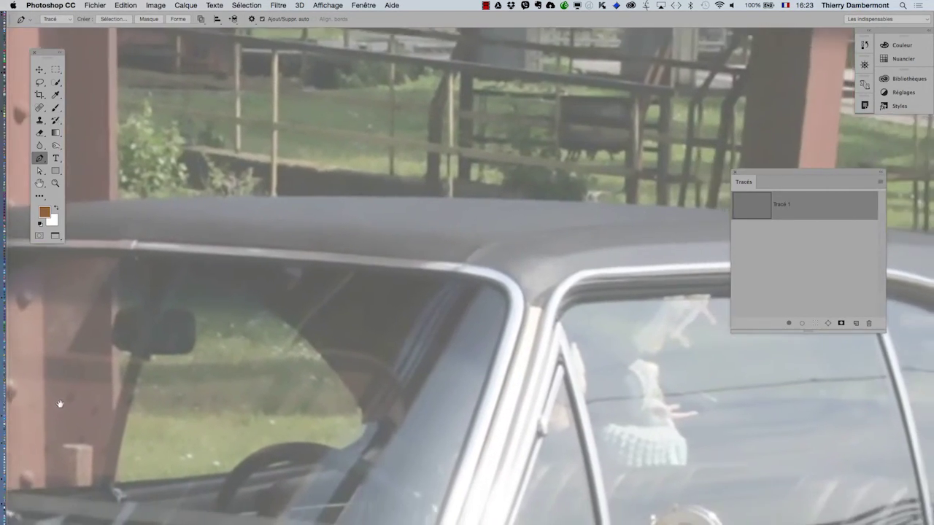
pyautogui.hscroll(5, 292, 387)
pyautogui.hscroll(5, 461, 357)
pyautogui.hscroll(5, 391, 323)
pyautogui.hscroll(5, 391, 323)
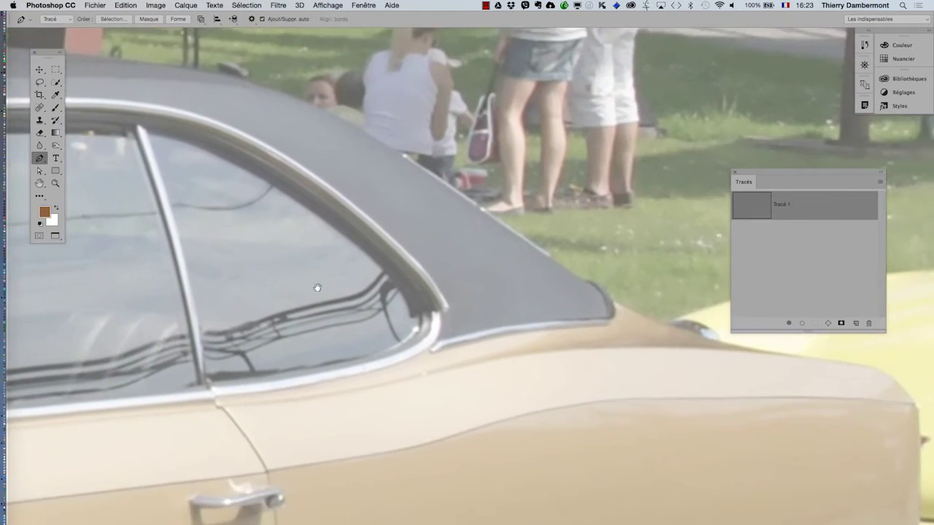
pyautogui.hscroll(5, 316, 288)
pyautogui.hscroll(10, 507, 370)
pyautogui.scroll(-3, 350, 285)
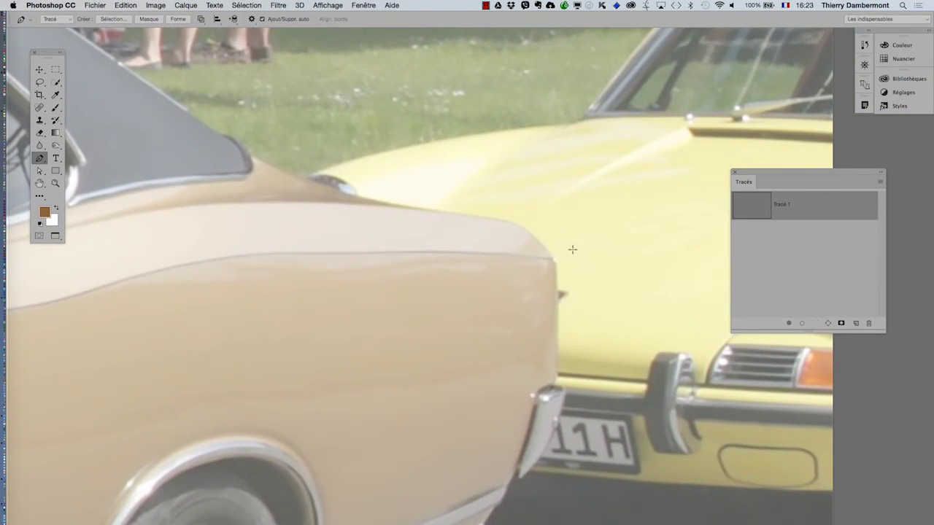
pyautogui.scroll(2, 568, 248)
pyautogui.scroll(1, 562, 245)
pyautogui.moveTo(454, 273); pyautogui.dragTo(440, 189)
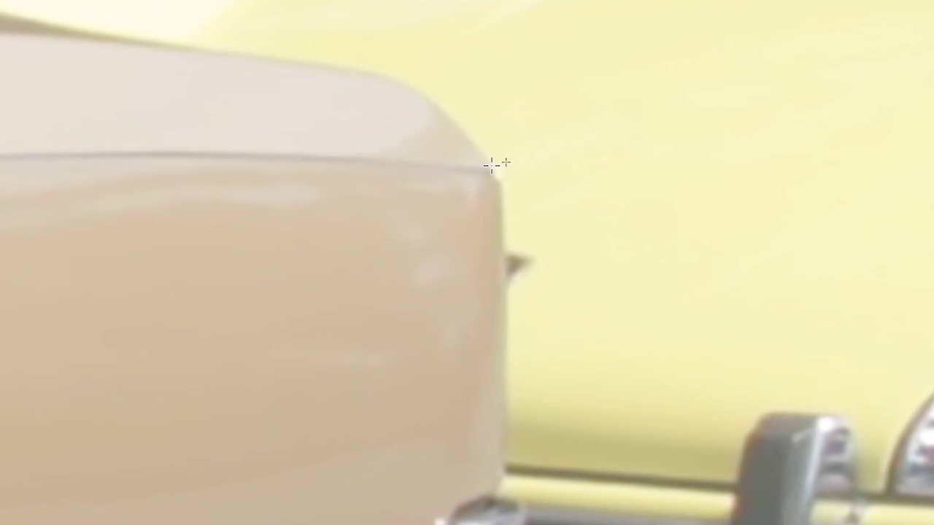
# Start the outline at the rear fender corner and trace down the rear edge around the reflector
pyautogui.click(555, 156)
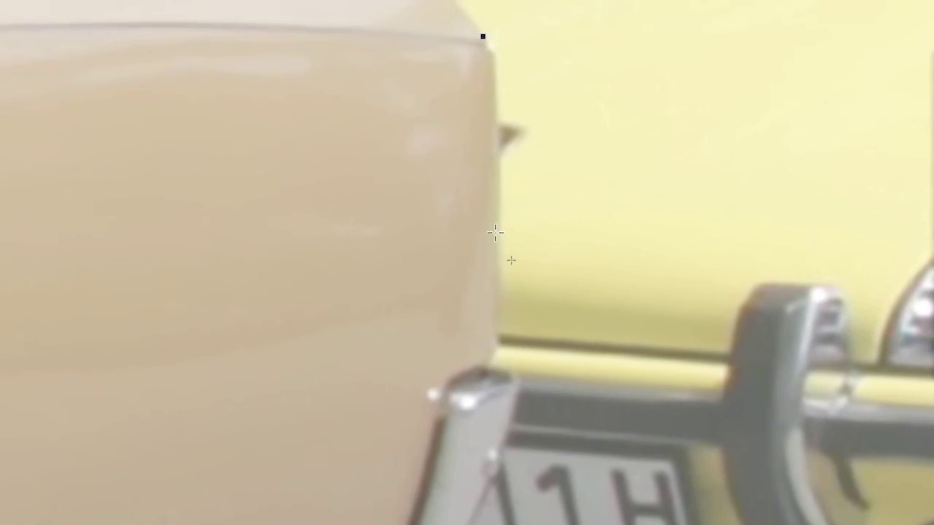
pyautogui.moveTo(496, 232); pyautogui.dragTo(501, 203)
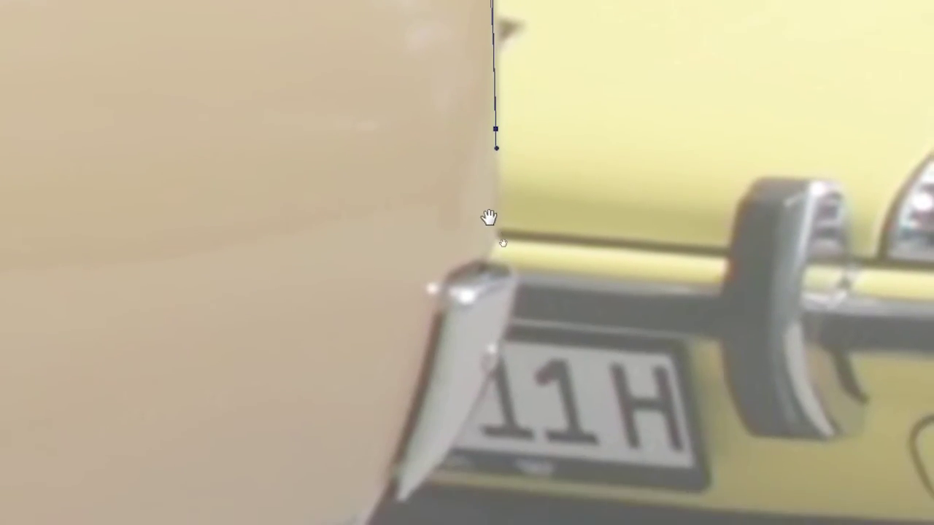
pyautogui.moveTo(494, 225); pyautogui.dragTo(490, 235)
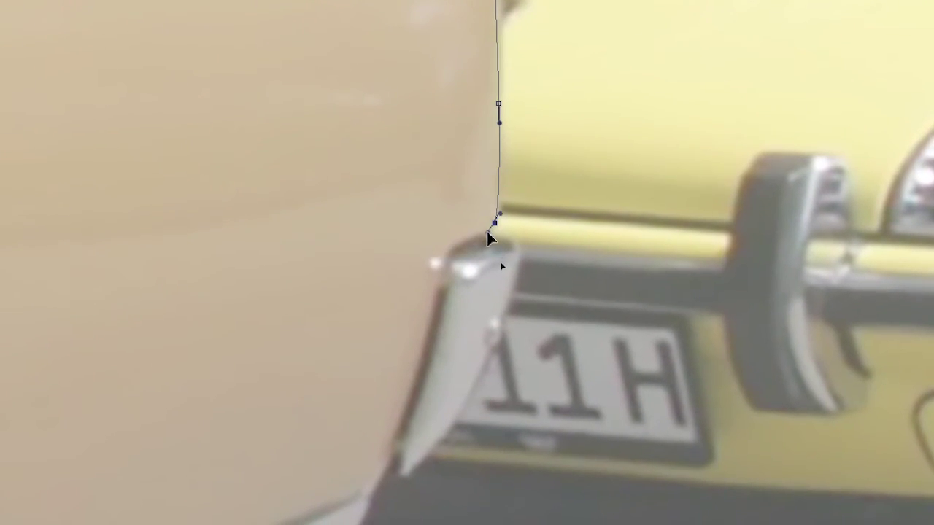
pyautogui.click(486, 234)
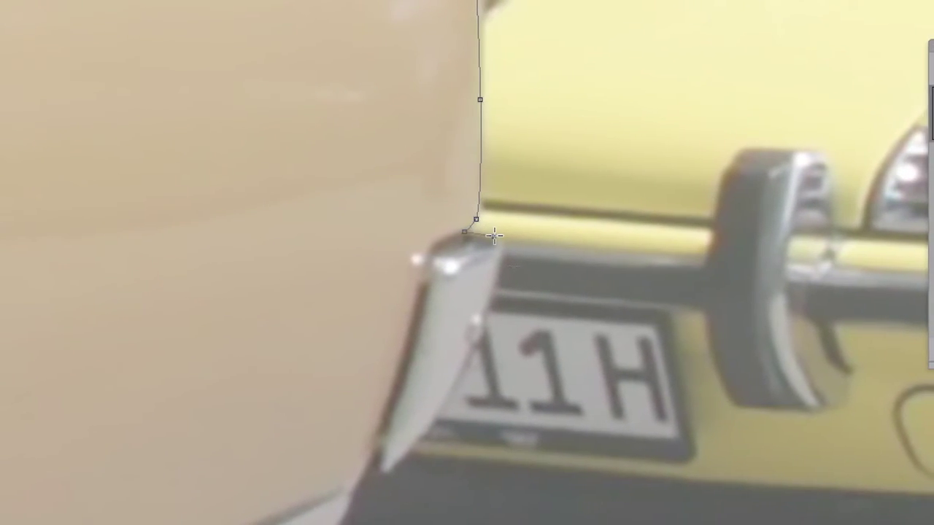
pyautogui.moveTo(467, 231); pyautogui.dragTo(495, 235)
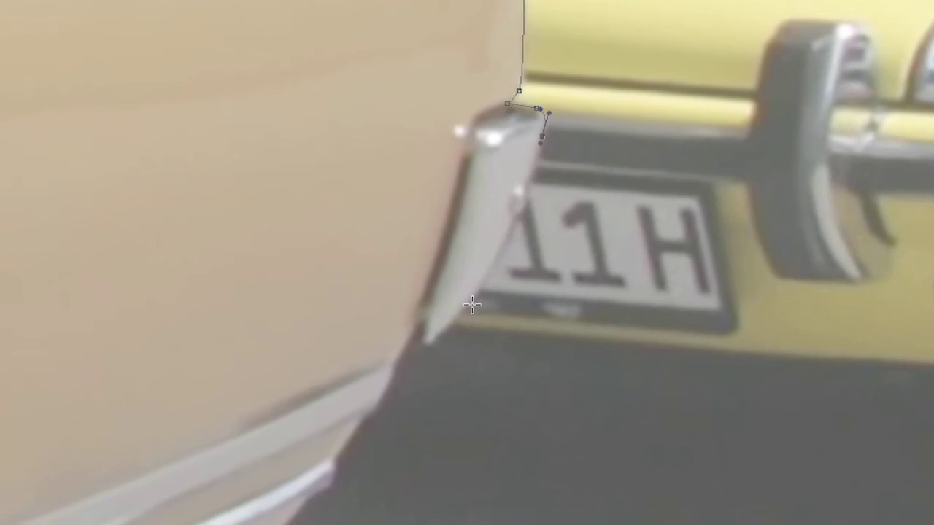
pyautogui.click(462, 318)
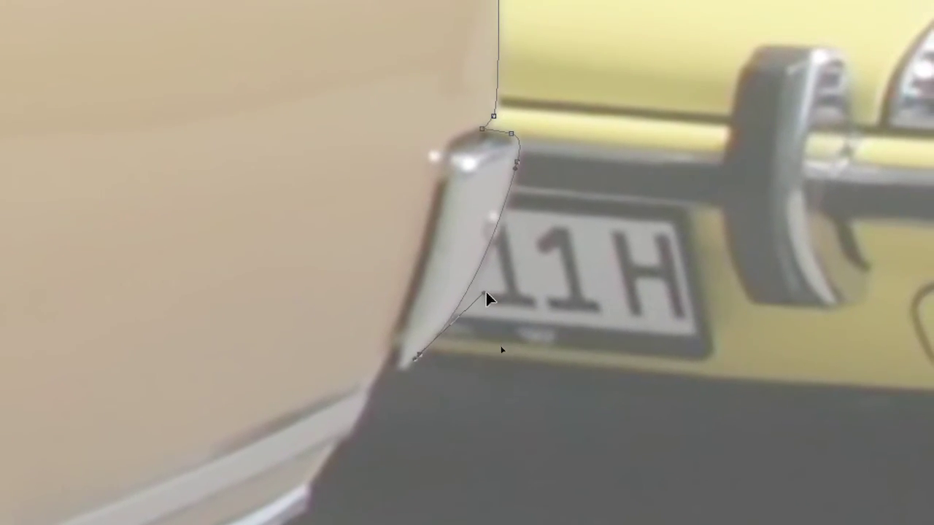
pyautogui.moveTo(463, 318); pyautogui.dragTo(453, 316)
pyautogui.click(447, 310)
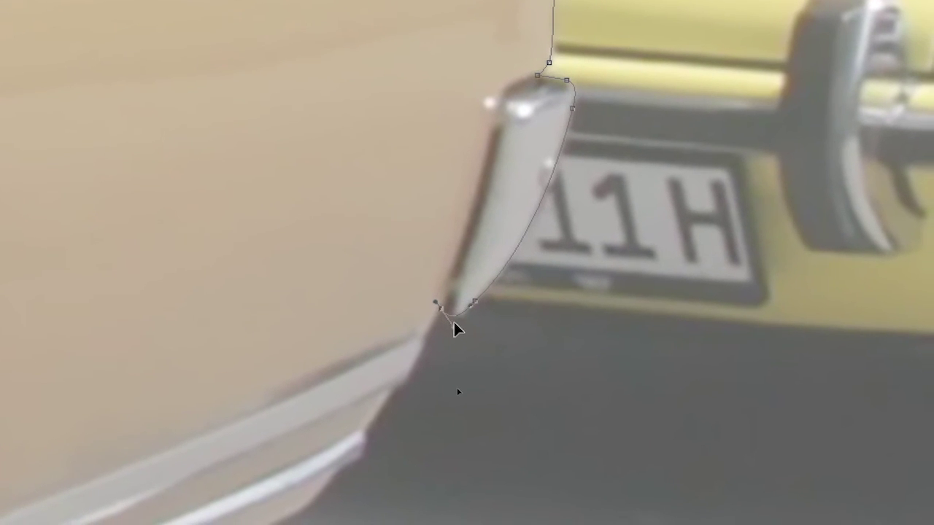
pyautogui.moveTo(449, 320); pyautogui.dragTo(467, 343)
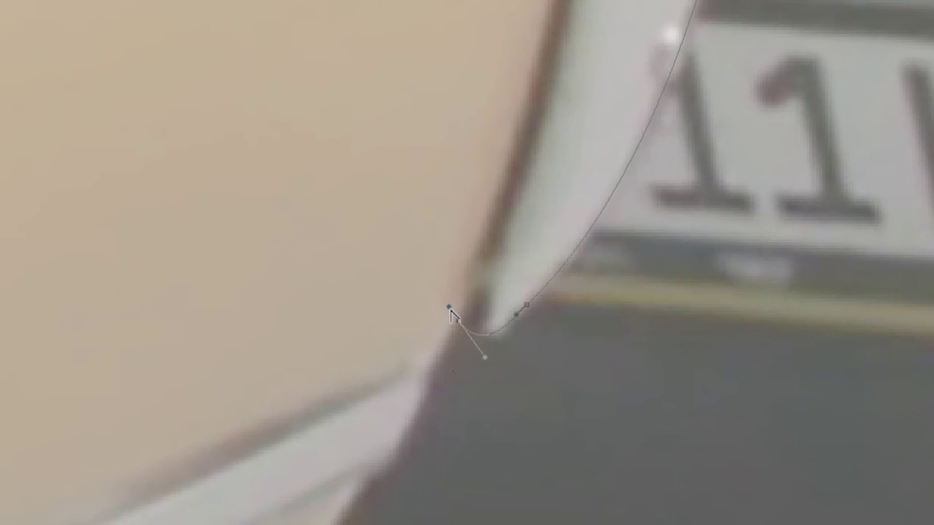
# Zoom out and extend the path along the sill to a corner at the wheel arch
pyautogui.scroll(-2, 447, 325)
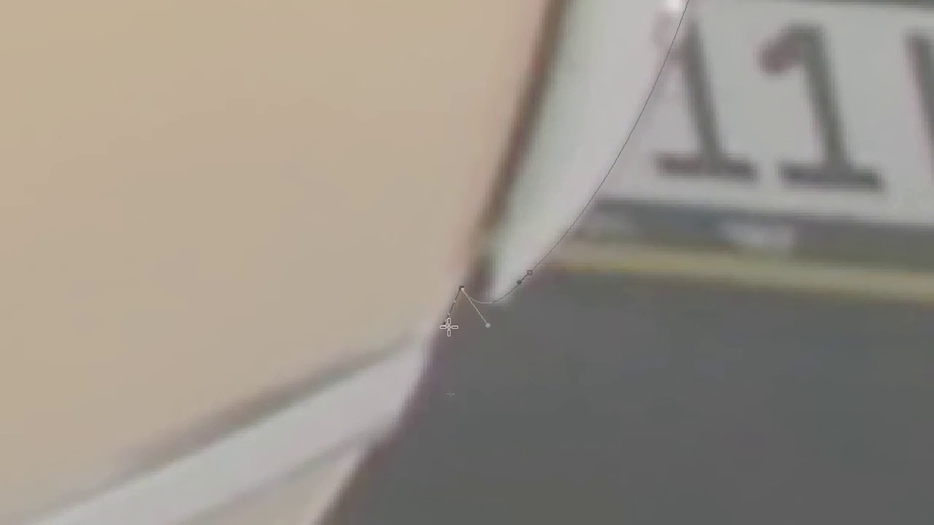
pyautogui.hotkey('ctrl', '-')
pyautogui.scroll(-2, 433, 363)
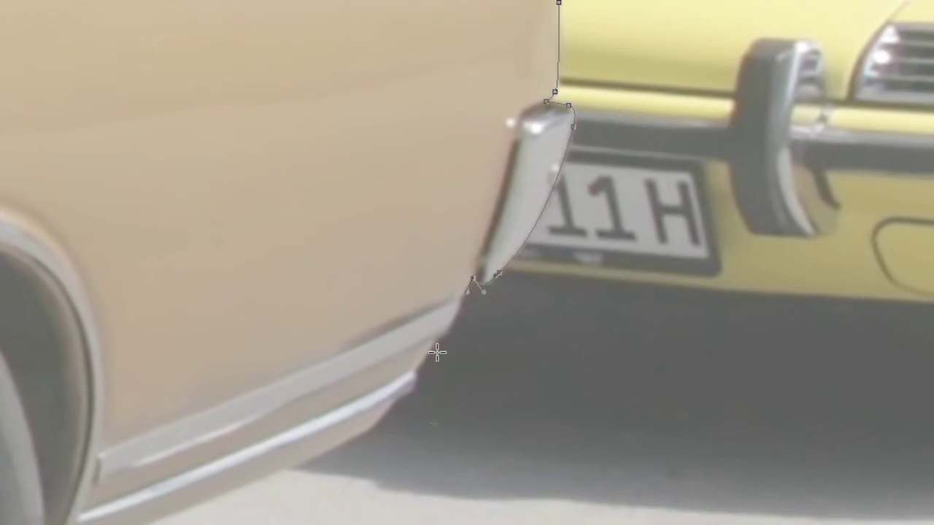
pyautogui.moveTo(442, 315)
pyautogui.mouseDown()
pyautogui.moveTo(416, 381)
pyautogui.moveTo(484, 284)
pyautogui.mouseUp()
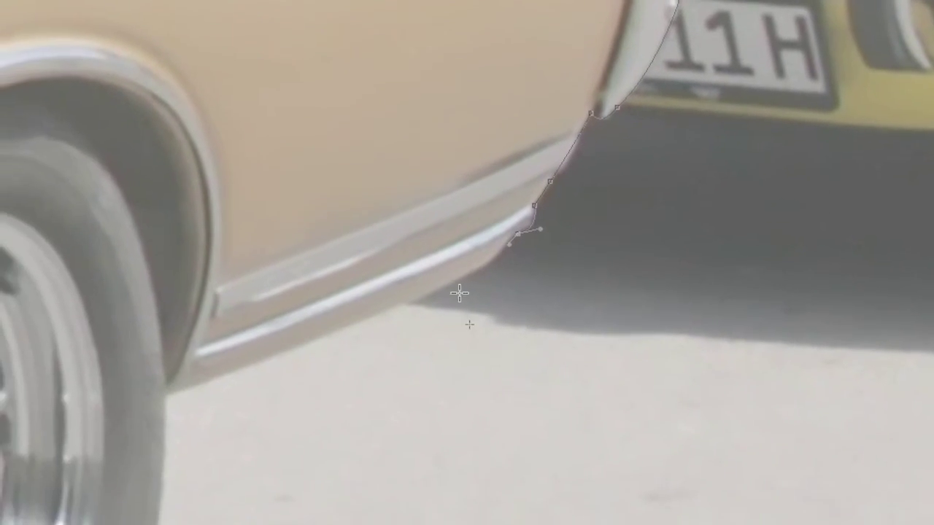
pyautogui.moveTo(469, 283); pyautogui.dragTo(457, 296)
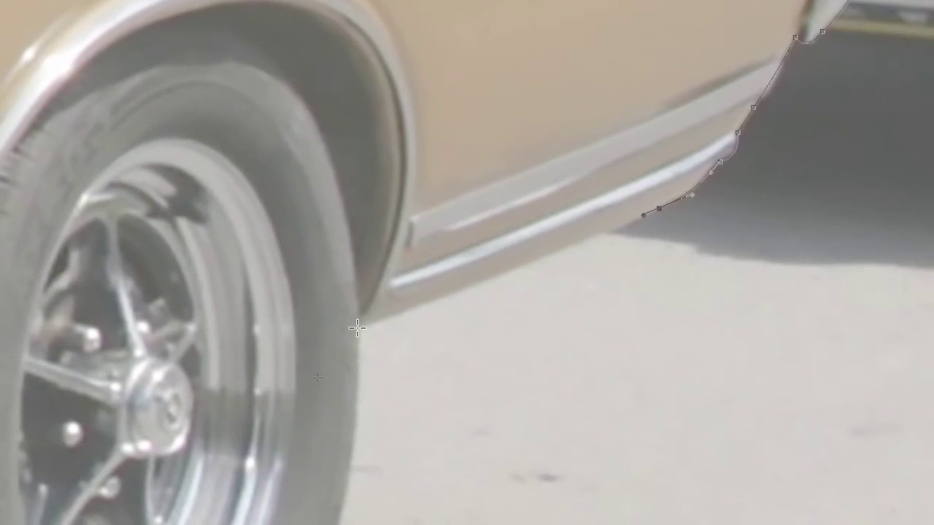
pyautogui.click(358, 326)
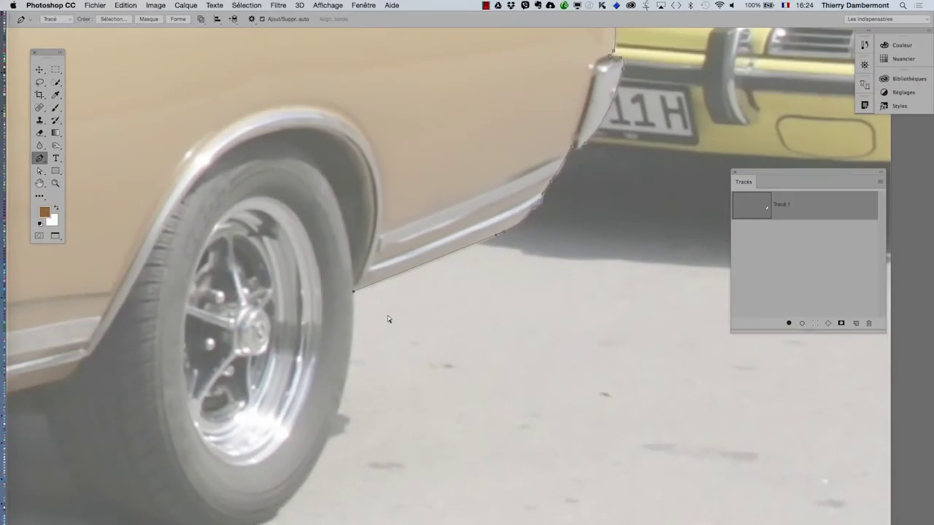
# Return to Photoshop from Firefox and undo stray Pen segments near the rear tyre
pyautogui.press('super+Tab')
pyautogui.press('super+Tab')
pyautogui.click(337, 281)
pyautogui.moveTo(226, 354); pyautogui.dragTo(245, 269)
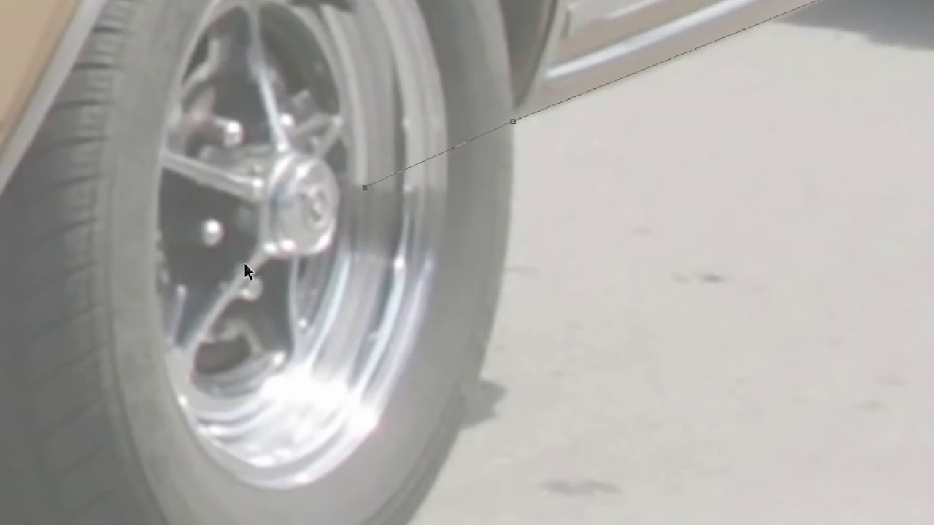
pyautogui.hotkey('ctrl', 'z')
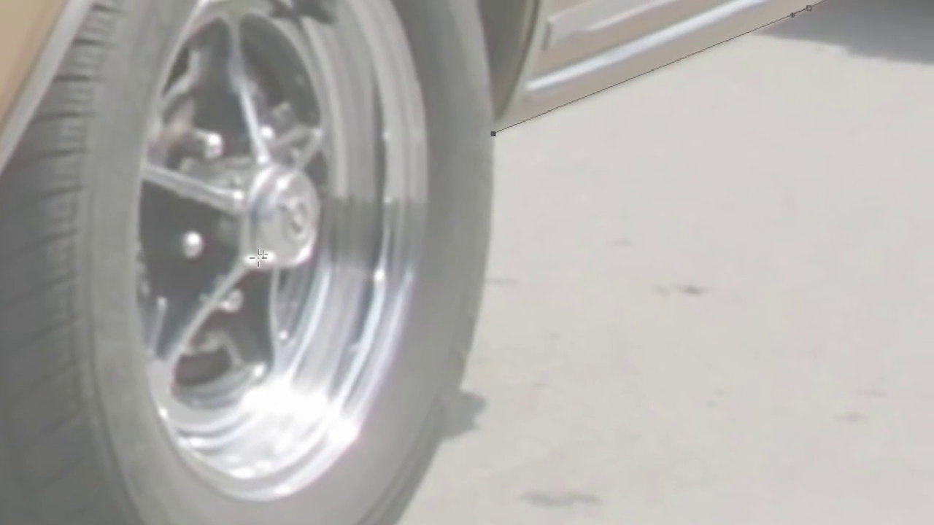
pyautogui.hotkey('ctrl', 'z')
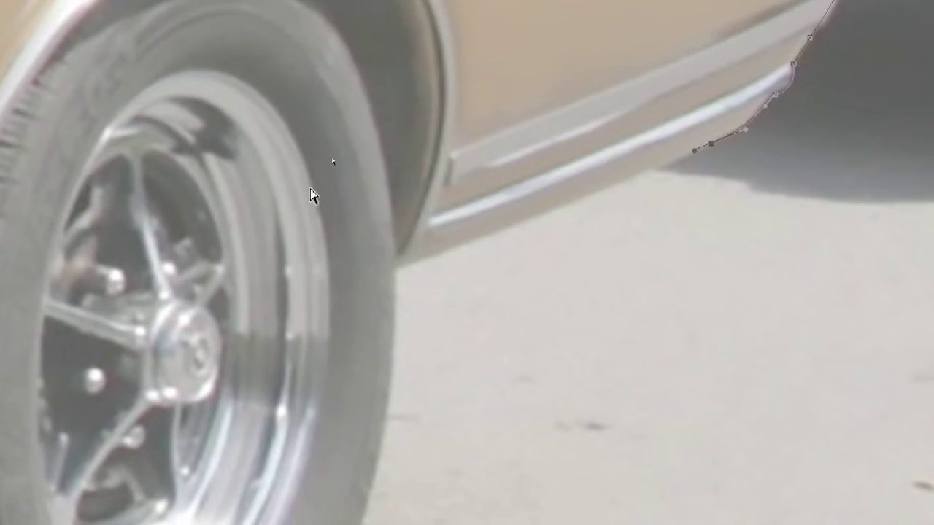
pyautogui.hotkey('ctrl', 'z')
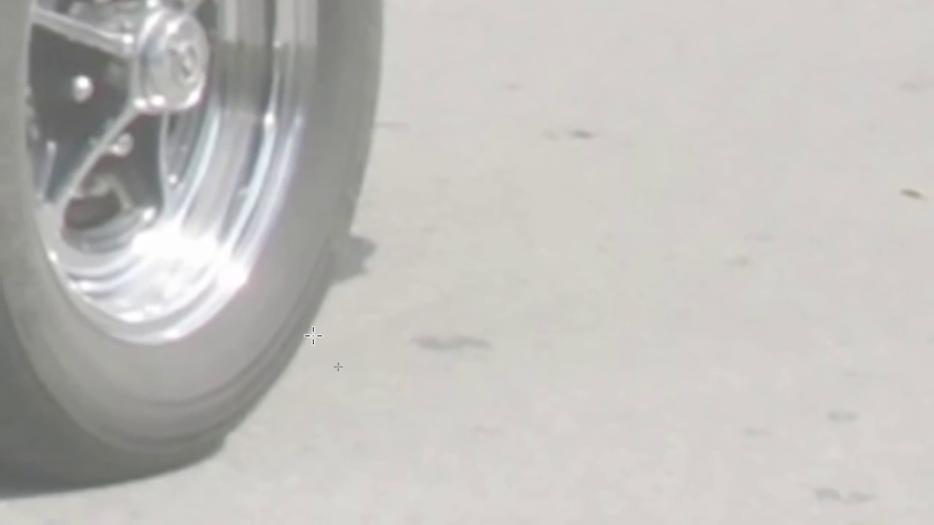
# Trace the path down, under and up the rear side of the rear tyre
pyautogui.moveTo(313, 337)
pyautogui.mouseDown()
pyautogui.moveTo(305, 348)
pyautogui.moveTo(341, 288)
pyautogui.mouseUp()
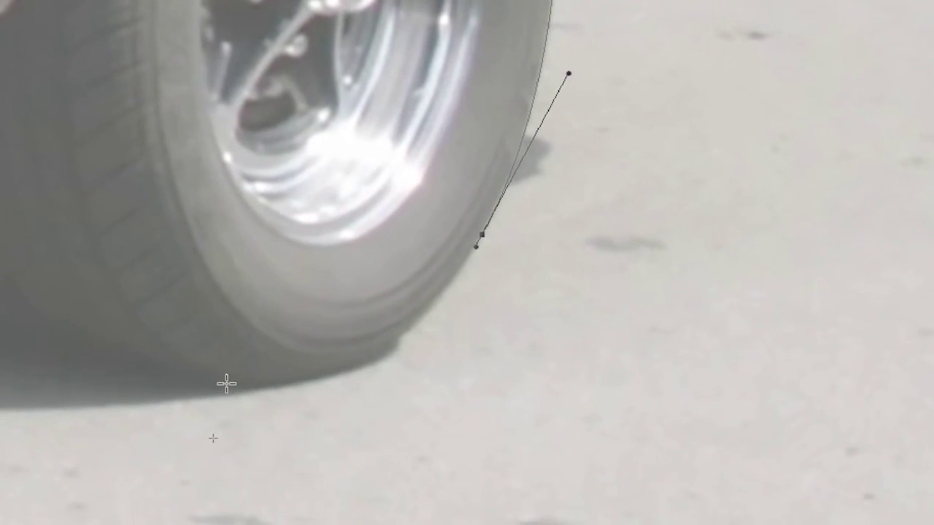
pyautogui.click(223, 381)
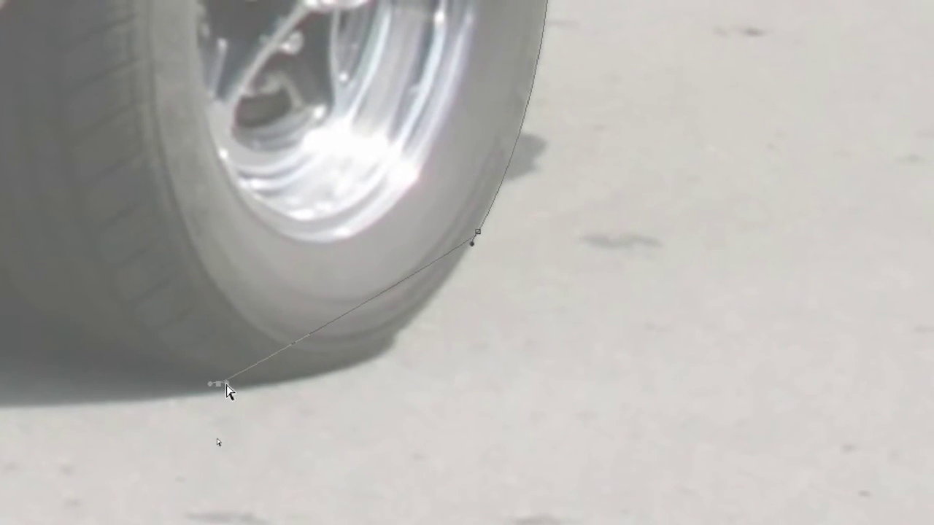
pyautogui.moveTo(225, 387)
pyautogui.mouseDown()
pyautogui.moveTo(288, 387)
pyautogui.moveTo(276, 395)
pyautogui.mouseUp()
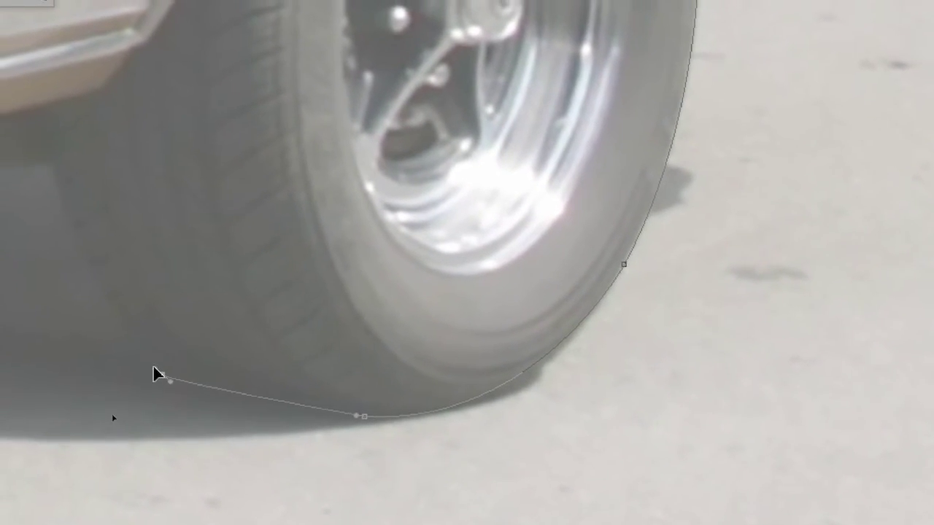
pyautogui.moveTo(156, 374); pyautogui.dragTo(176, 377)
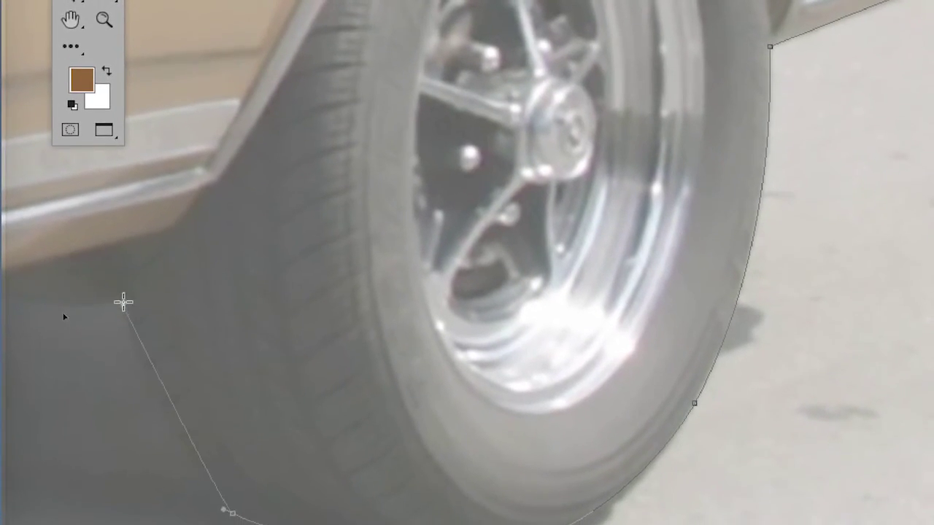
pyautogui.moveTo(122, 300); pyautogui.dragTo(124, 314)
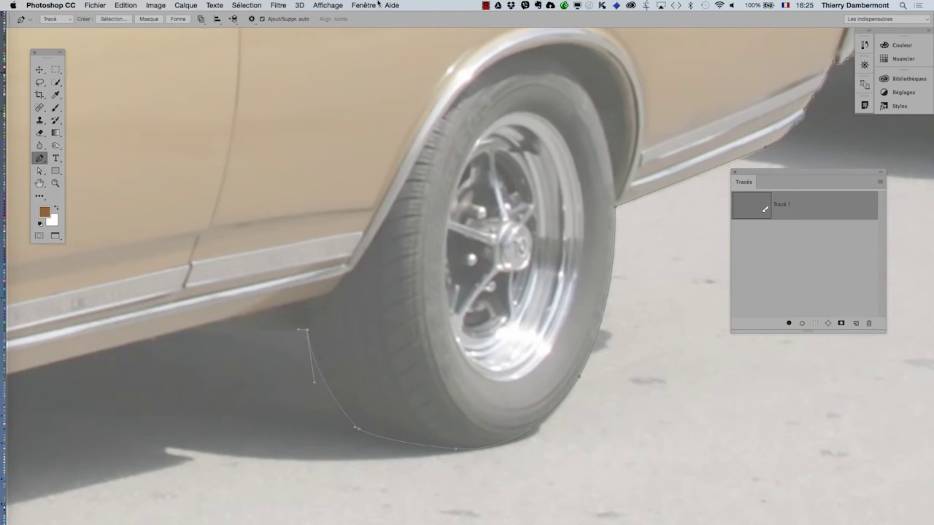
# Show the Calques panel, toggle Niveaux 1 off and back on, then close the panel
pyautogui.click(378, 5)
pyautogui.click(387, 121)
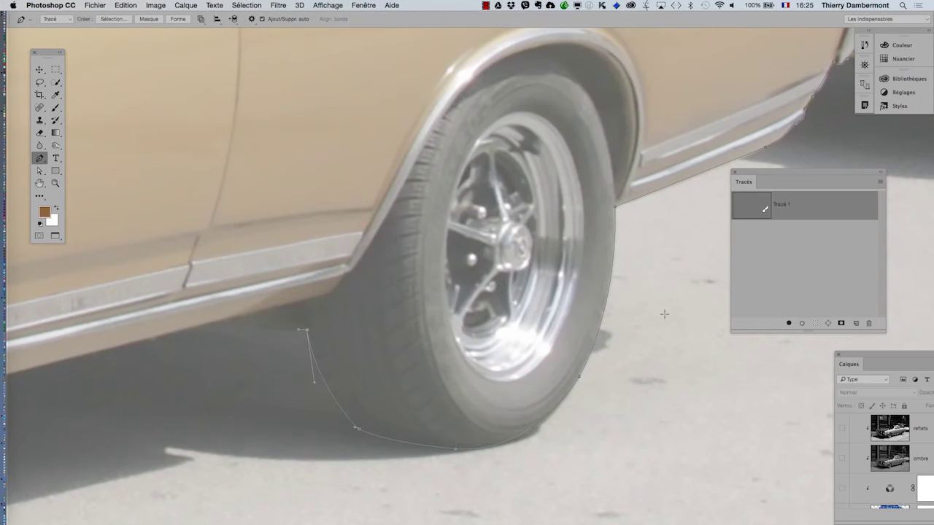
pyautogui.moveTo(859, 356); pyautogui.dragTo(698, 66)
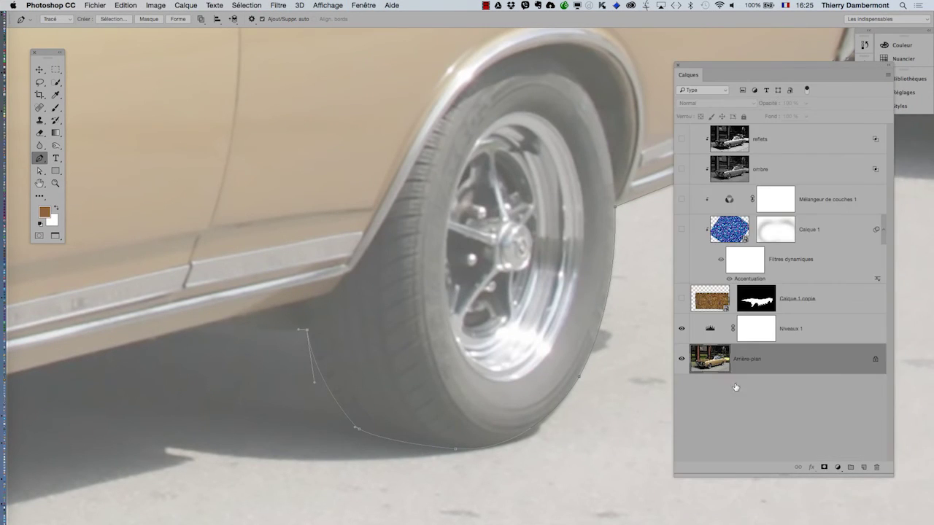
pyautogui.click(682, 329)
pyautogui.click(682, 329)
pyautogui.click(677, 65)
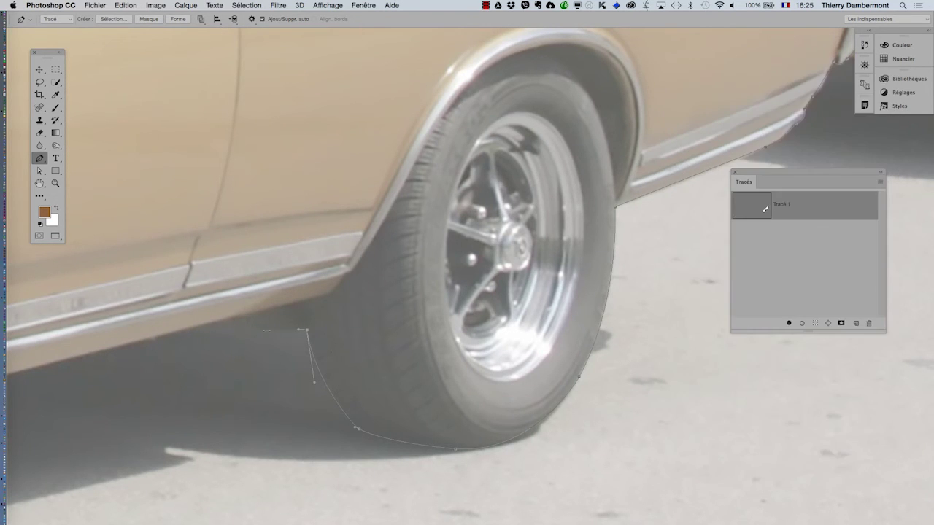
# Add a corner anchor where the tyre meets the body, then pan along the sill toward the front
pyautogui.scroll(2, 262, 330)
pyautogui.scroll(2, 259, 328)
pyautogui.scroll(1, 248, 327)
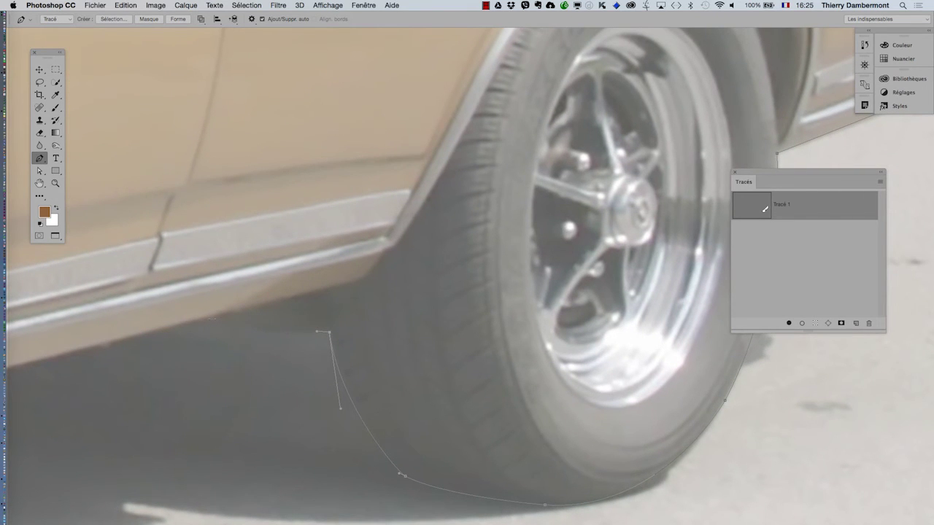
pyautogui.click(207, 319)
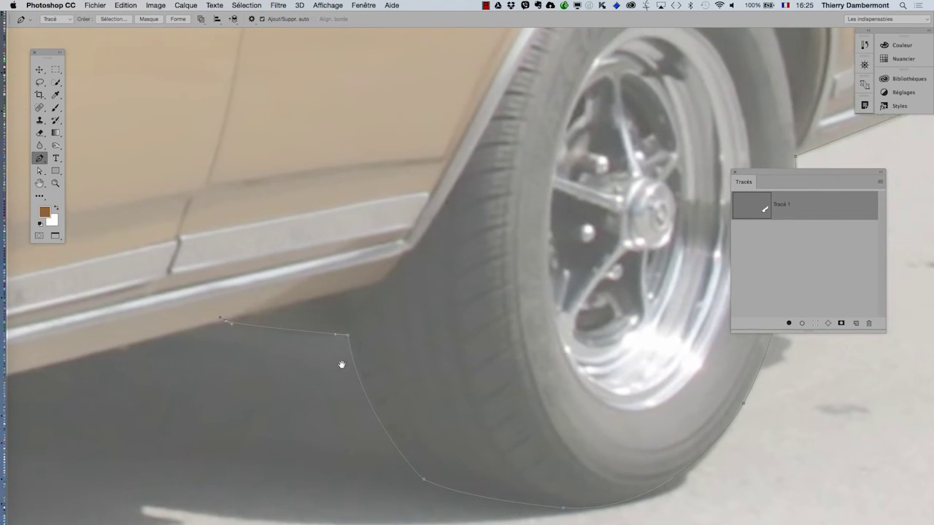
pyautogui.moveTo(190, 363); pyautogui.dragTo(402, 344)
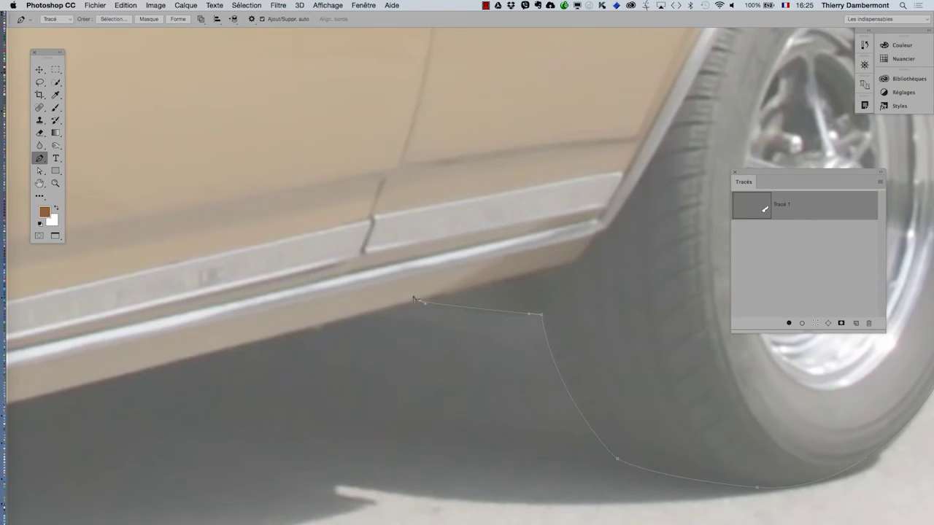
pyautogui.moveTo(373, 348); pyautogui.dragTo(504, 319)
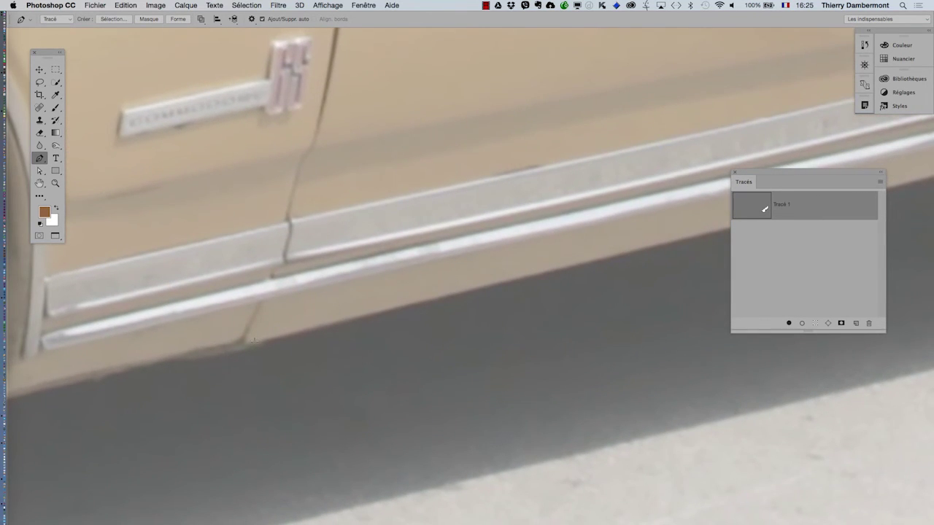
pyautogui.hscroll(-10, 252, 342)
pyautogui.scroll(-3, 252, 342)
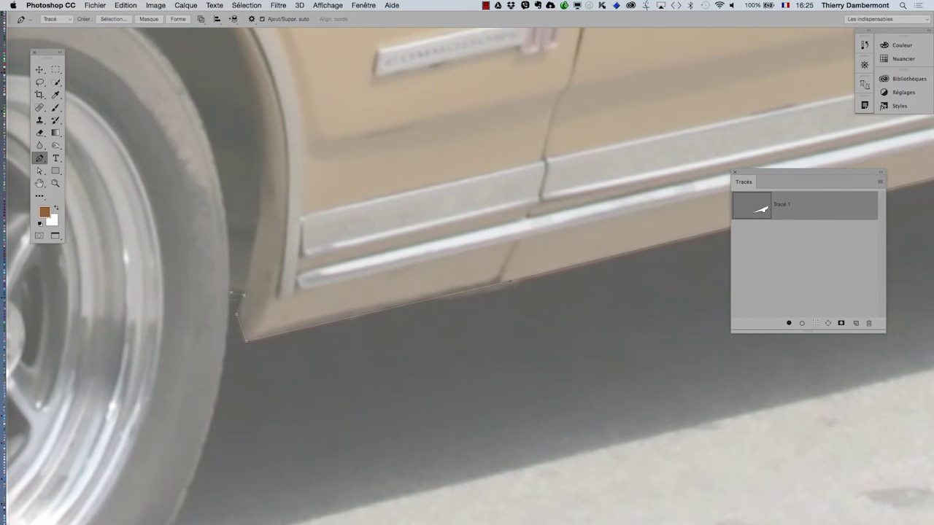
pyautogui.scroll(-5, 232, 388)
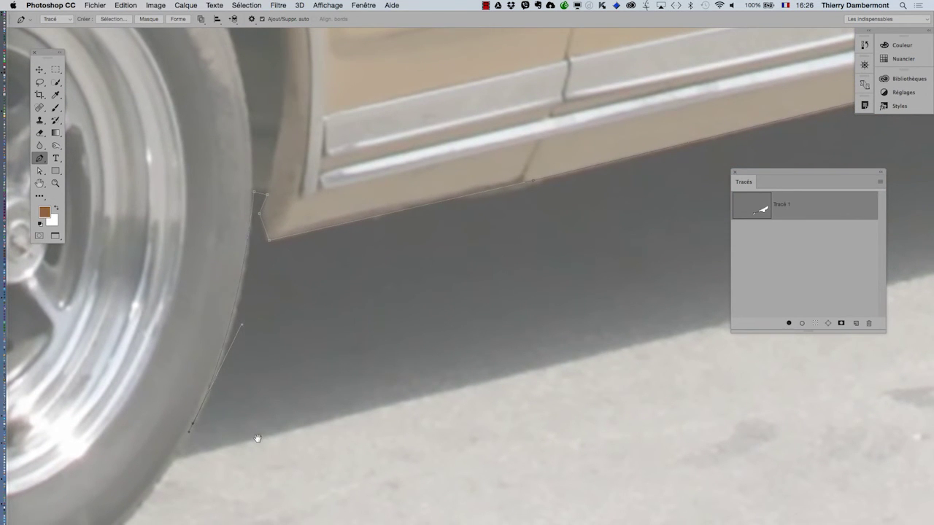
pyautogui.scroll(-8, 257, 440)
pyautogui.hscroll(-10, 257, 440)
# Trace around the front tyre's bottom and front side up to beneath the front bumper
pyautogui.click(264, 358)
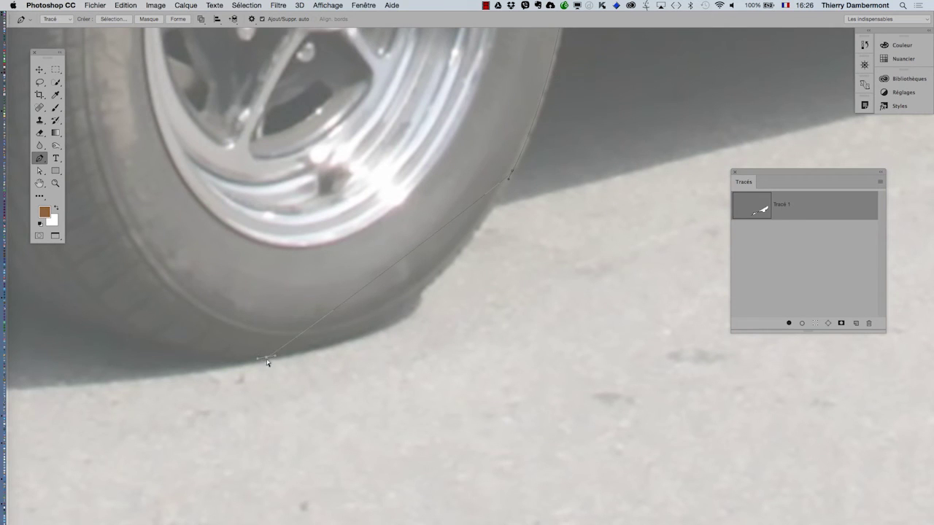
pyautogui.moveTo(275, 359)
pyautogui.mouseDown()
pyautogui.moveTo(403, 354)
pyautogui.moveTo(455, 340)
pyautogui.moveTo(441, 335)
pyautogui.mouseUp()
pyautogui.moveTo(349, 443); pyautogui.dragTo(653, 471)
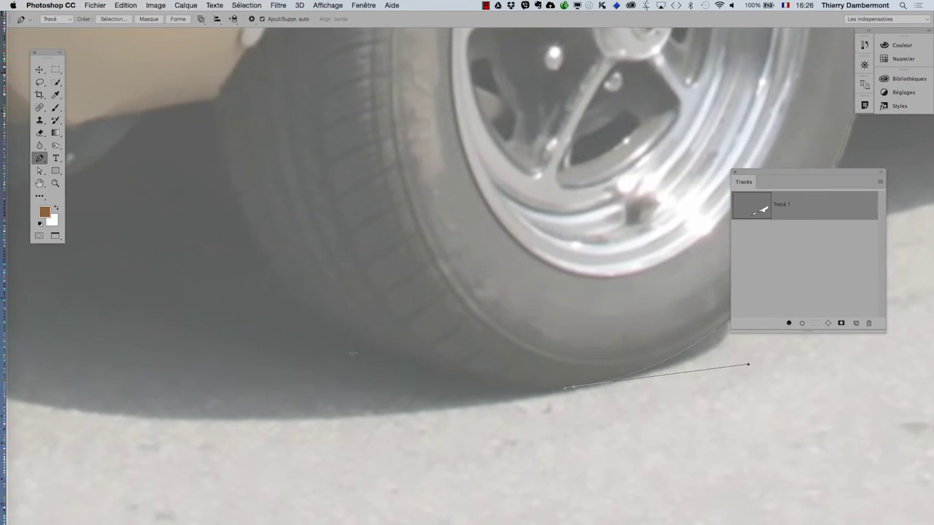
pyautogui.click(350, 342)
pyautogui.moveTo(366, 354); pyautogui.dragTo(473, 398)
pyautogui.moveTo(244, 224)
pyautogui.mouseDown()
pyautogui.moveTo(285, 321)
pyautogui.moveTo(281, 313)
pyautogui.mouseUp()
pyautogui.click(209, 97)
pyautogui.moveTo(210, 106); pyautogui.dragTo(212, 149)
pyautogui.scroll(5, 387, 332)
pyautogui.hscroll(-9, 387, 332)
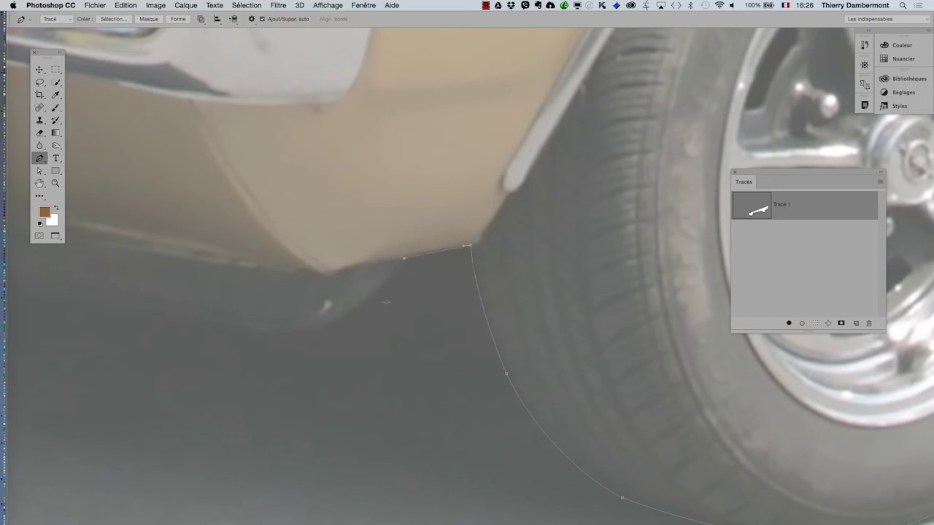
# Add curved Pen anchors along the underside of the front bumper
pyautogui.scroll(-1, 411, 311)
pyautogui.hscroll(-2, 411, 311)
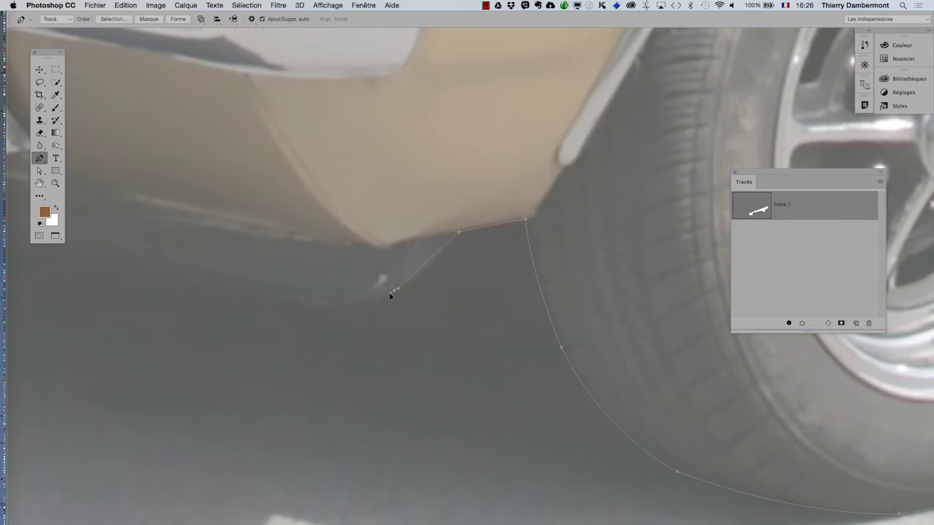
pyautogui.moveTo(434, 272); pyautogui.dragTo(434, 270)
pyautogui.scroll(-3, 315, 316)
pyautogui.hscroll(-3, 336, 328)
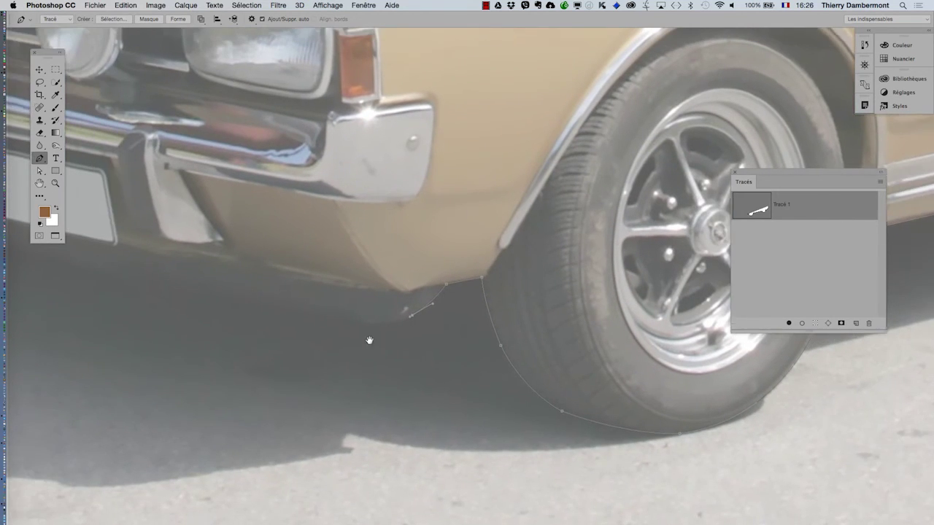
pyautogui.scroll(1, 368, 321)
pyautogui.moveTo(368, 321); pyautogui.dragTo(377, 325)
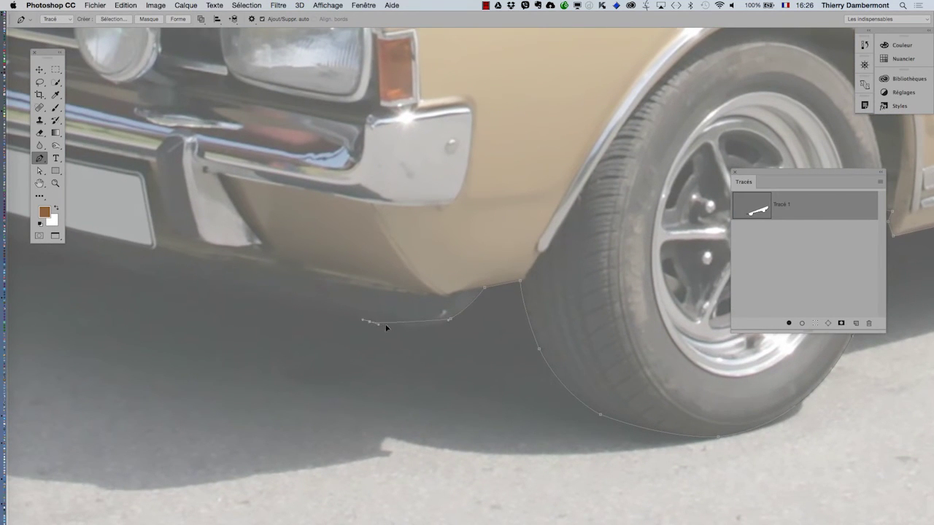
pyautogui.moveTo(325, 349); pyautogui.dragTo(569, 401)
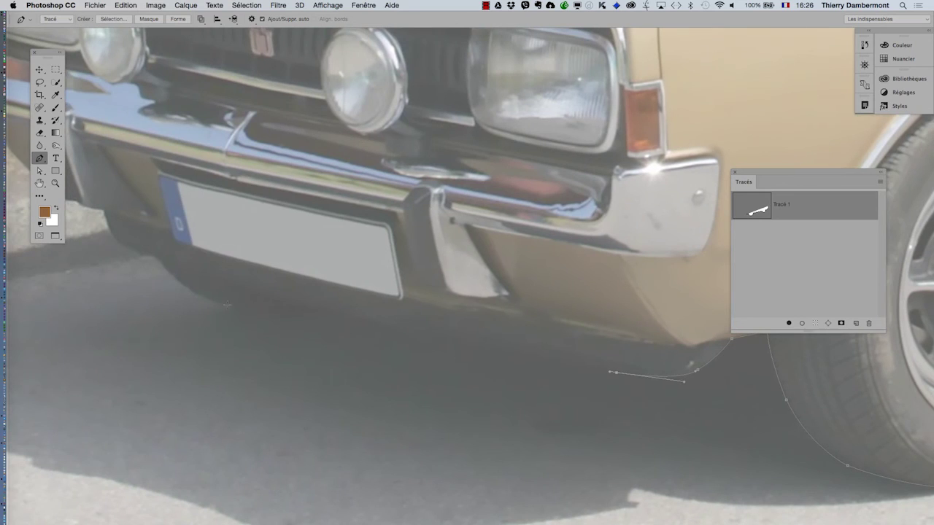
pyautogui.moveTo(327, 308); pyautogui.dragTo(319, 309)
pyautogui.click(154, 256)
pyautogui.moveTo(158, 266); pyautogui.dragTo(207, 329)
# Continue the path to the bumper's left end and curve it around the rounded corner
pyautogui.scroll(3, 156, 259)
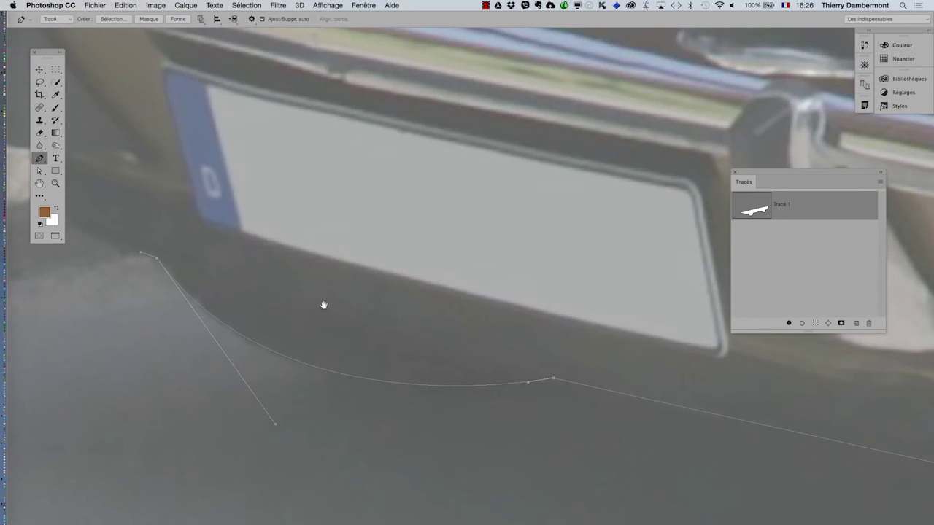
pyautogui.moveTo(323, 305); pyautogui.dragTo(483, 347)
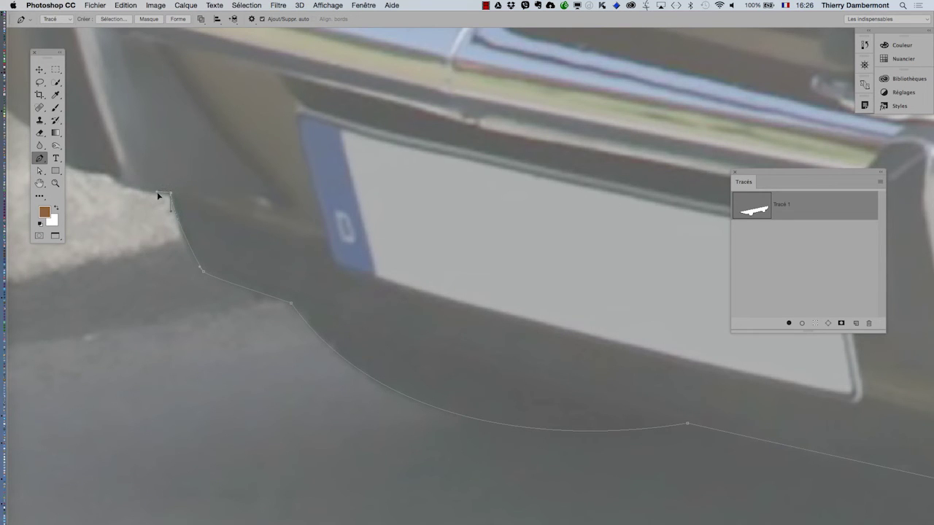
pyautogui.moveTo(162, 199)
pyautogui.mouseDown()
pyautogui.moveTo(355, 355)
pyautogui.moveTo(321, 337)
pyautogui.mouseUp()
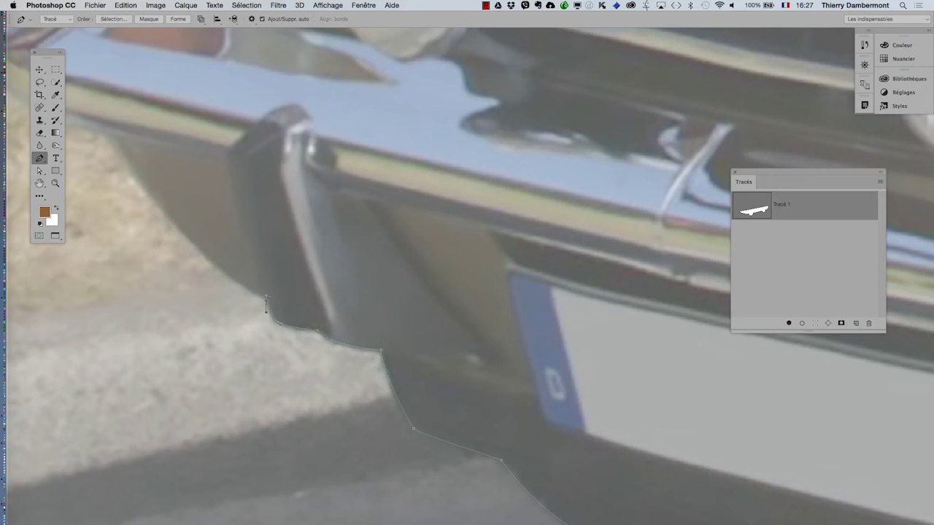
pyautogui.click(105, 129)
pyautogui.moveTo(212, 165); pyautogui.dragTo(508, 323)
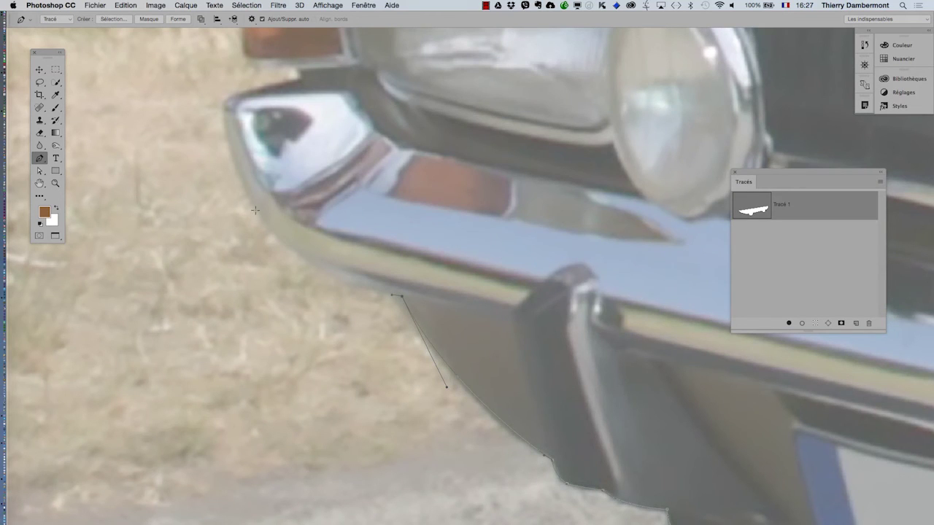
pyautogui.moveTo(256, 210); pyautogui.dragTo(298, 282)
pyautogui.click(225, 109)
pyautogui.moveTo(223, 116); pyautogui.dragTo(225, 151)
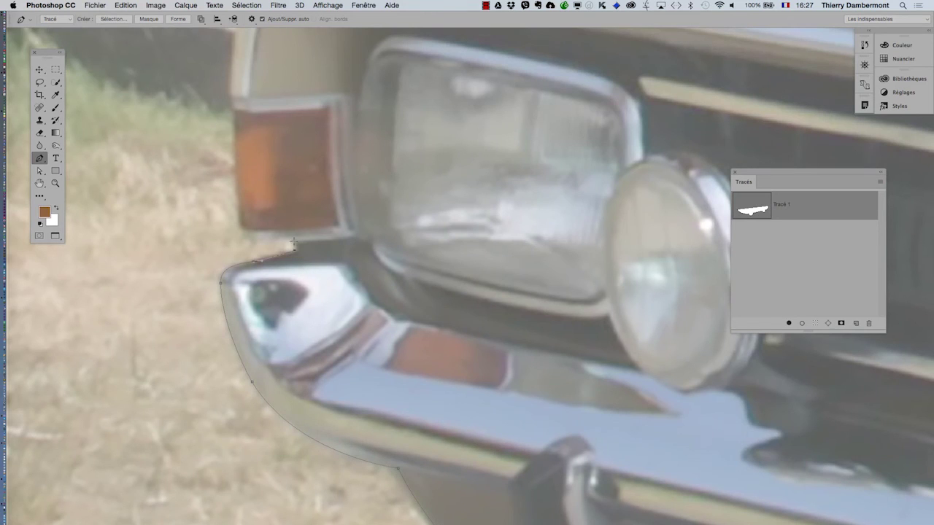
# Add anchors up beside the orange turn signal, making its lower anchor a sharp corner
pyautogui.click(254, 239)
pyautogui.moveTo(237, 221); pyautogui.dragTo(237, 248)
pyautogui.scroll(3, 271, 92)
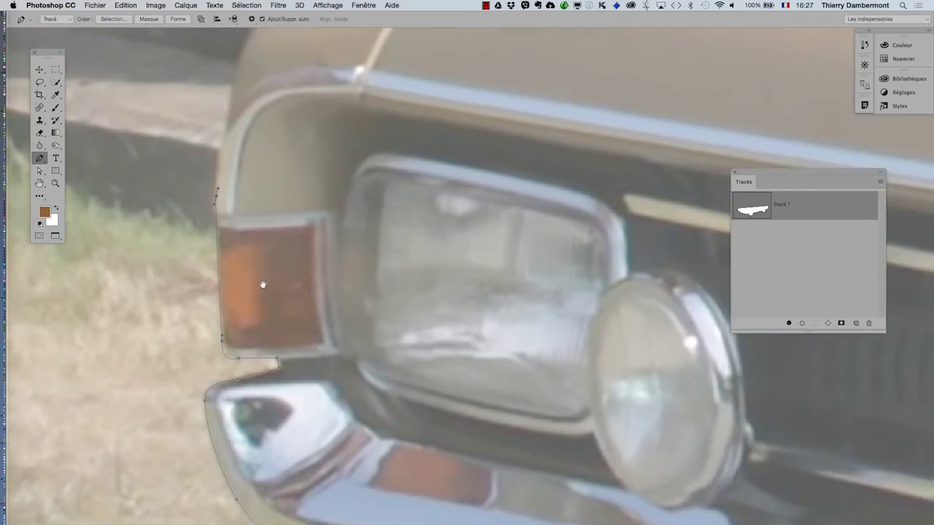
pyautogui.scroll(2, 214, 234)
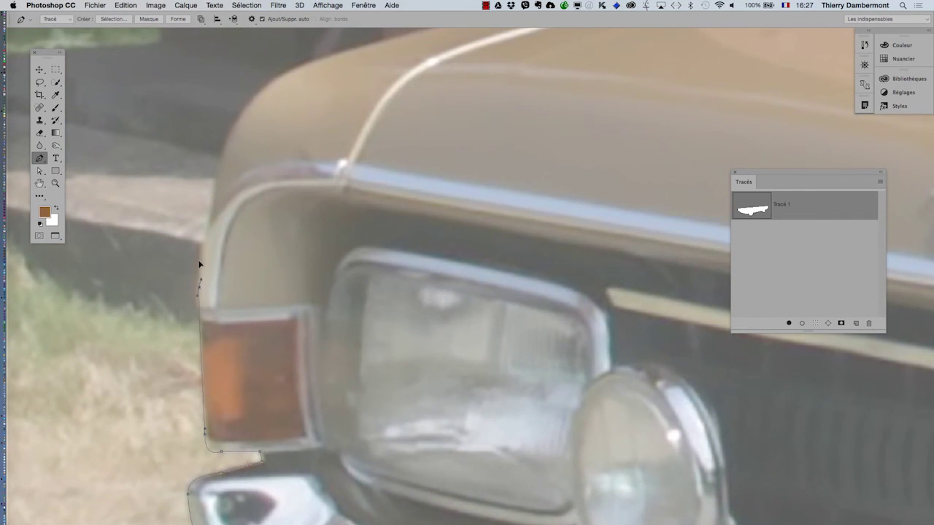
pyautogui.moveTo(199, 263)
pyautogui.mouseDown()
pyautogui.moveTo(204, 243)
pyautogui.moveTo(187, 287)
pyautogui.moveTo(187, 270)
pyautogui.mouseUp()
pyautogui.click(205, 438)
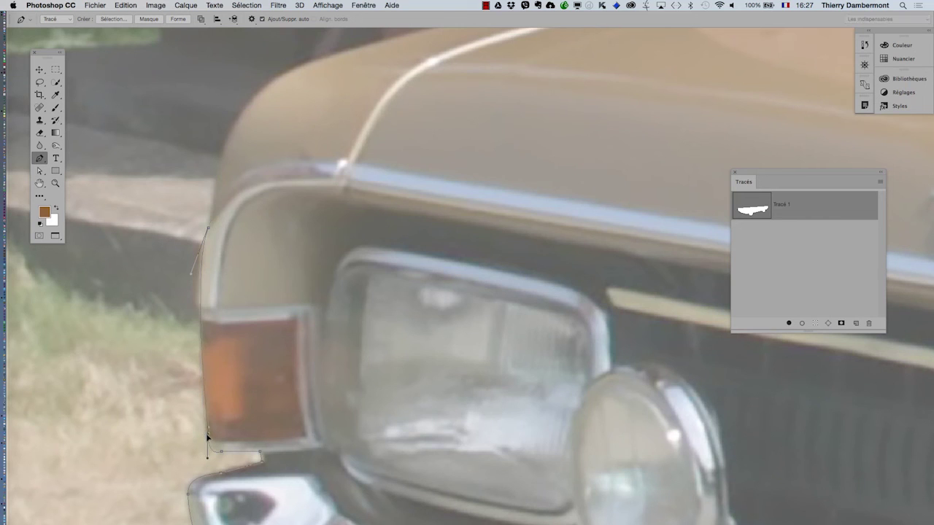
# Curve the outline up along the front fender edge
pyautogui.scroll(1, 226, 306)
pyautogui.scroll(5, 230, 327)
pyautogui.hscroll(2, 165, 352)
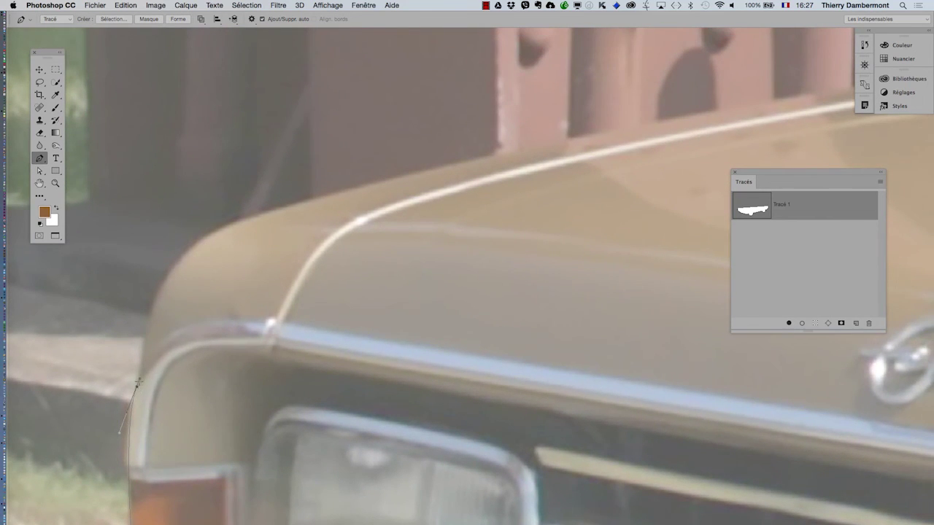
pyautogui.moveTo(139, 380); pyautogui.dragTo(143, 365)
pyautogui.moveTo(229, 227); pyautogui.dragTo(162, 246)
# Place an anchor at the far end of the hood line
pyautogui.moveTo(247, 254); pyautogui.dragTo(299, 353)
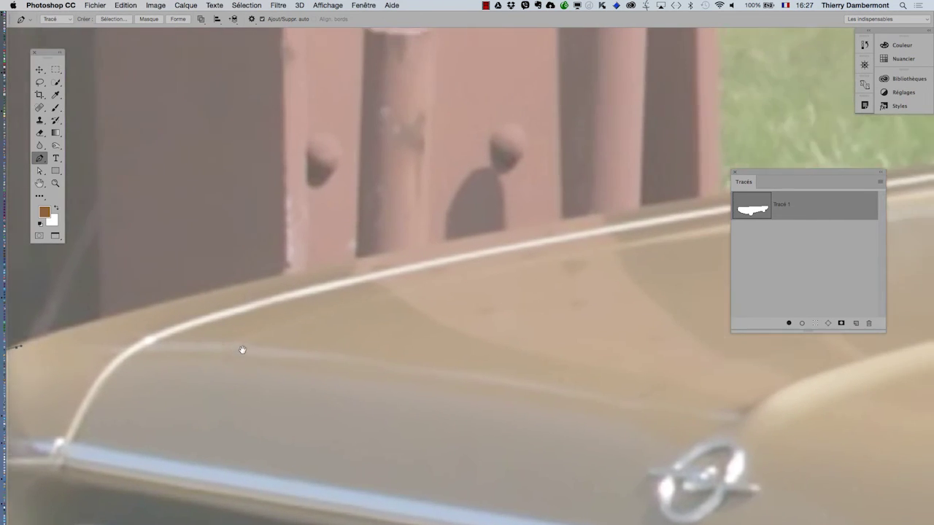
pyautogui.keyDown('alt'); pyautogui.click(299, 352); pyautogui.keyUp('alt')
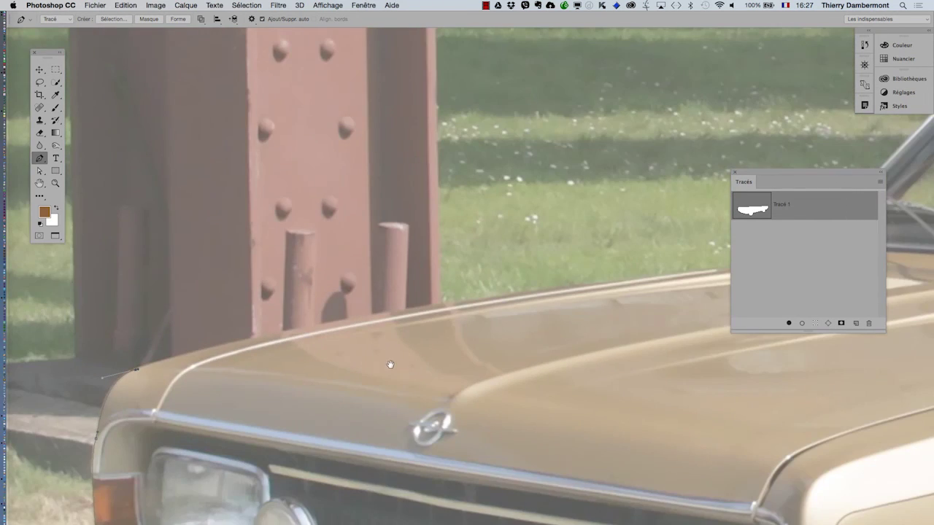
pyautogui.moveTo(763, 172); pyautogui.dragTo(632, 354)
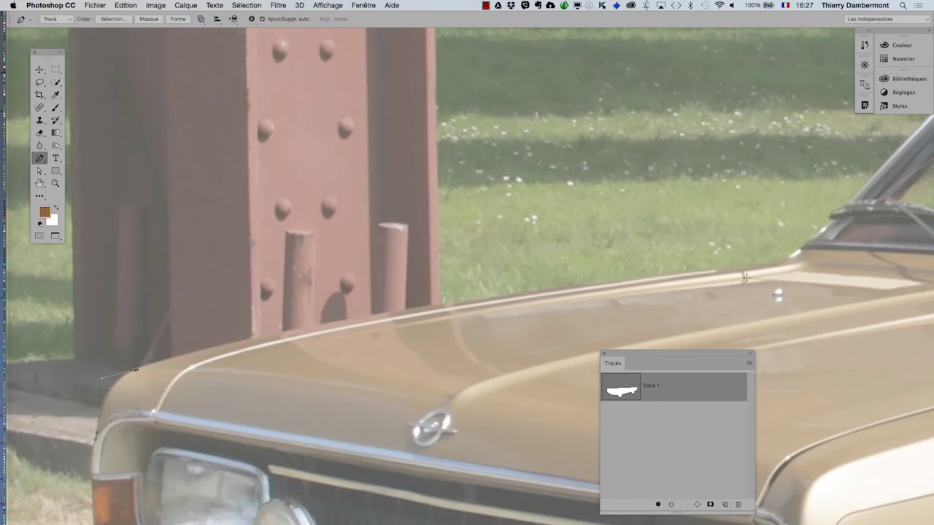
pyautogui.click(786, 260)
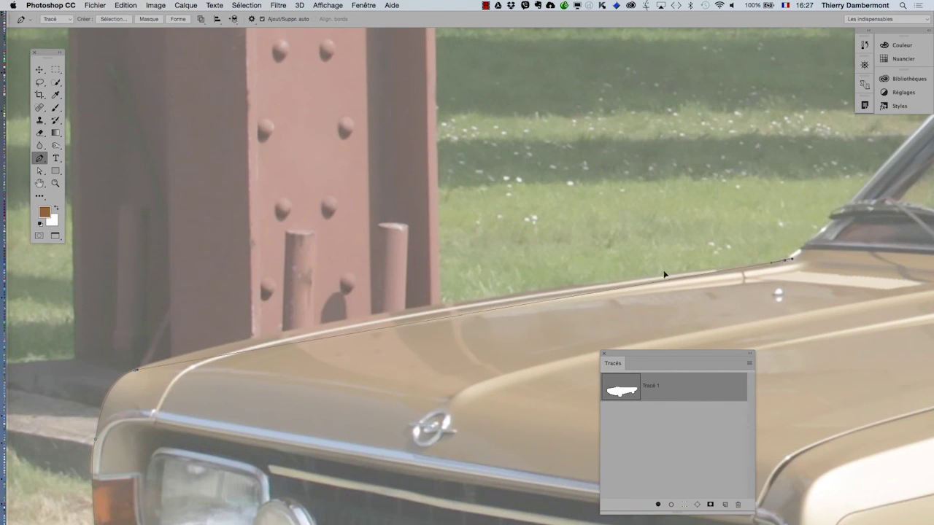
# Trace from the hood edge to the windshield base and up the A-pillar
pyautogui.click(284, 313)
pyautogui.moveTo(637, 314); pyautogui.dragTo(382, 281)
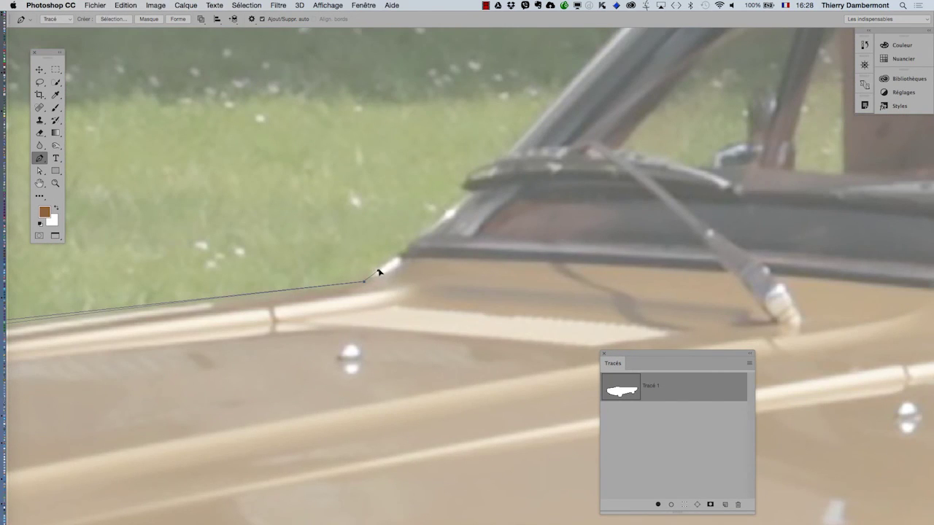
pyautogui.click(377, 269)
pyautogui.click(462, 185)
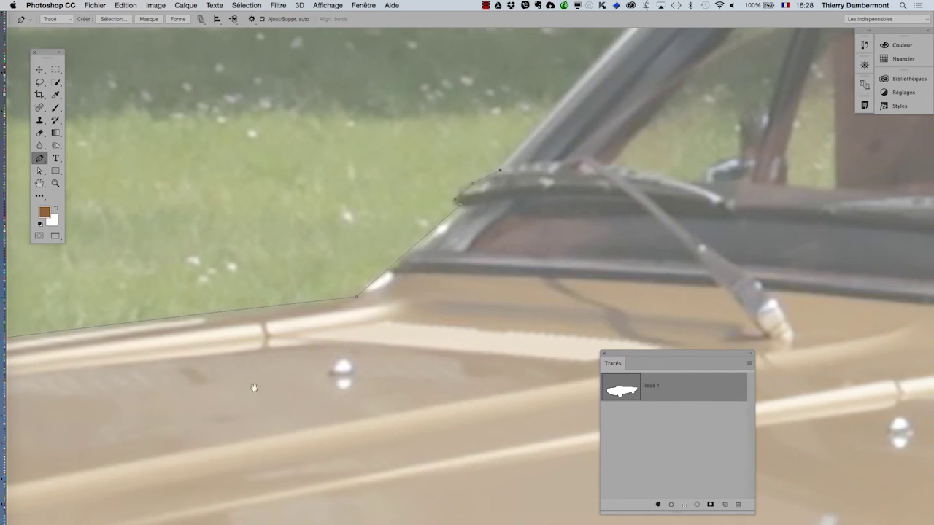
pyautogui.moveTo(508, 154); pyautogui.dragTo(135, 473)
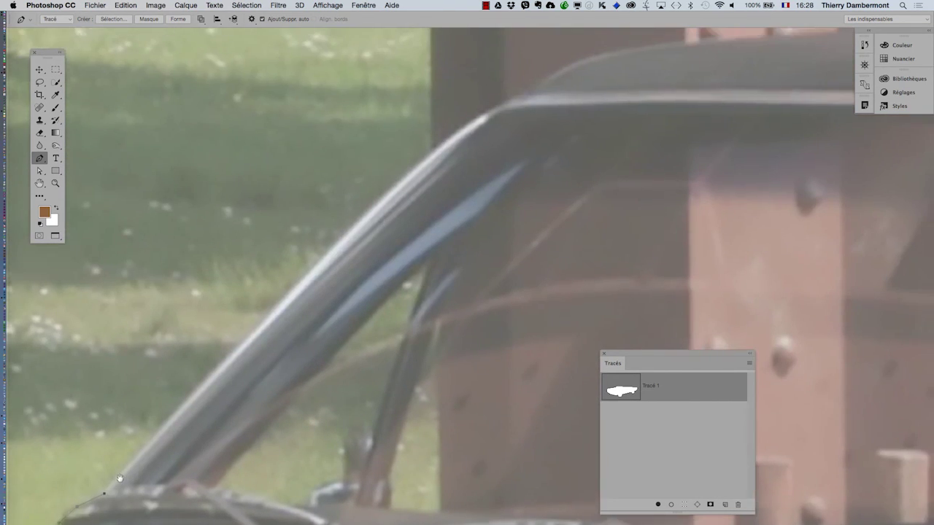
pyautogui.click(476, 116)
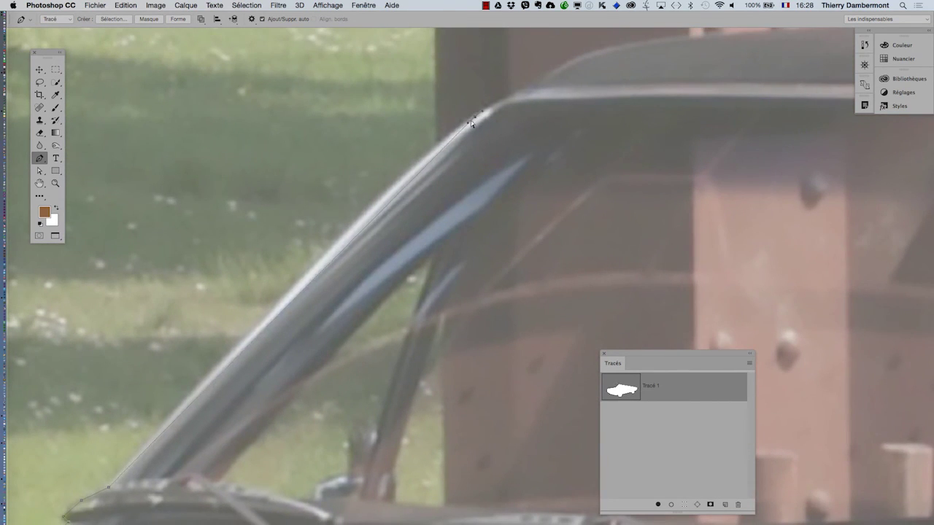
pyautogui.moveTo(469, 125); pyautogui.dragTo(289, 282)
# Curve the outline across the black roof to its rear edge
pyautogui.moveTo(540, 78); pyautogui.dragTo(262, 240)
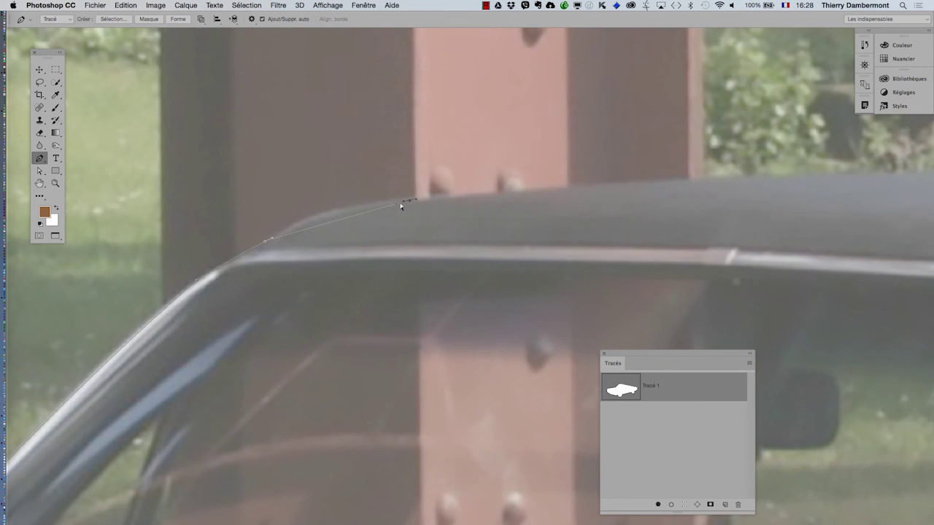
pyautogui.moveTo(401, 207); pyautogui.dragTo(324, 202)
pyautogui.moveTo(438, 235); pyautogui.dragTo(202, 225)
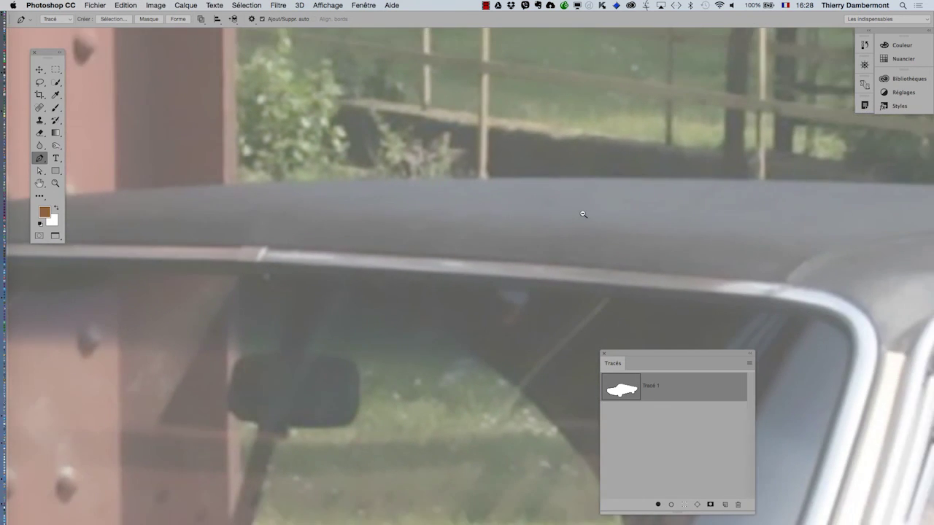
pyautogui.keyDown('alt'); pyautogui.click(584, 215); pyautogui.keyUp('alt')
pyautogui.moveTo(625, 205); pyautogui.dragTo(609, 188)
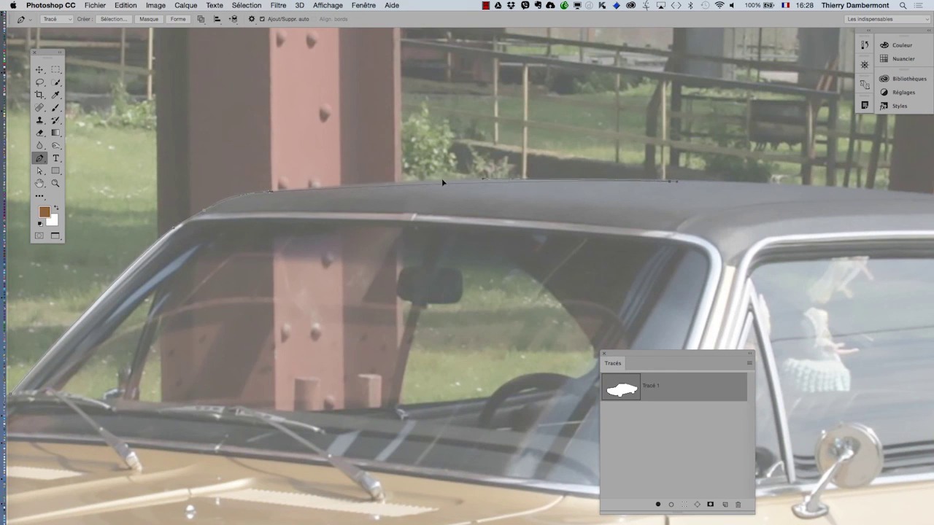
pyautogui.moveTo(641, 227); pyautogui.dragTo(344, 194)
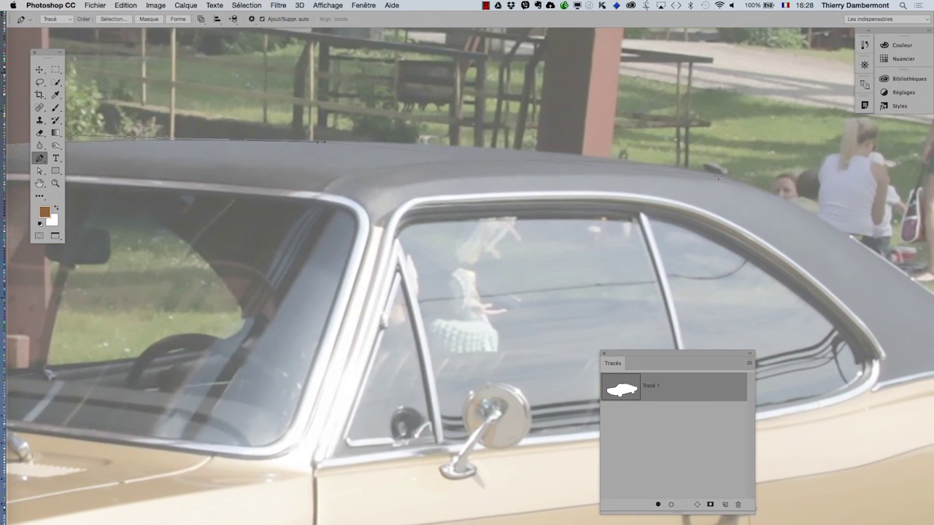
pyautogui.click(717, 176)
# Bring the path down the rear roof slope and along the rear deck to the corner
pyautogui.scroll(2, 810, 215)
pyautogui.scroll(2, 811, 215)
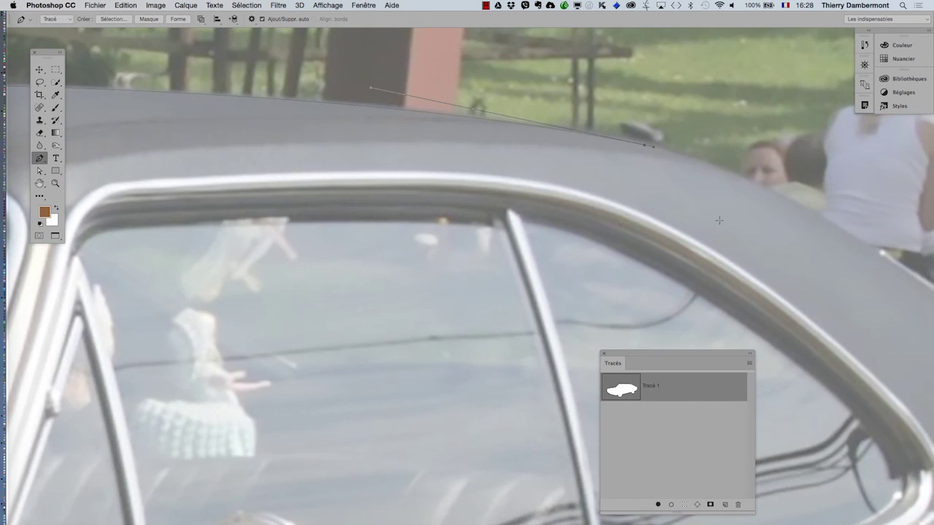
pyautogui.scroll(2, 475, 208)
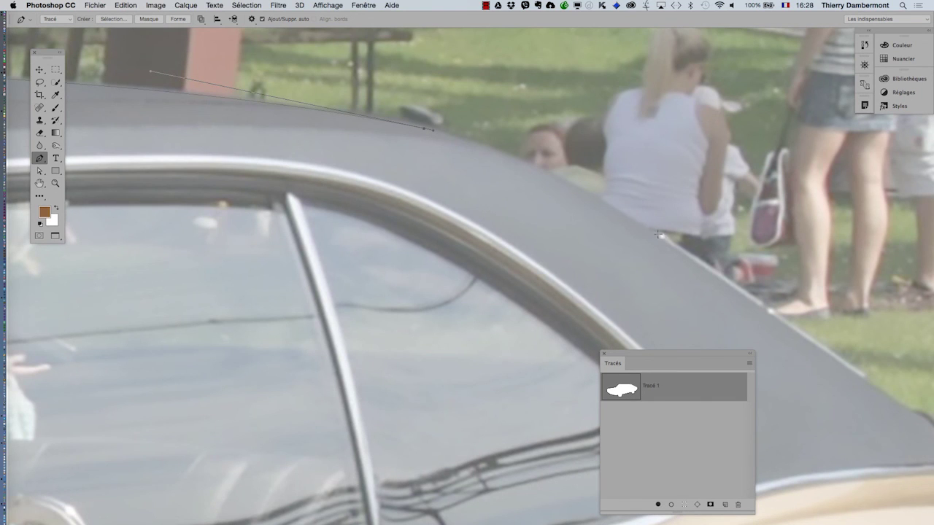
pyautogui.moveTo(659, 235); pyautogui.dragTo(513, 146)
pyautogui.moveTo(642, 269); pyautogui.dragTo(411, 136)
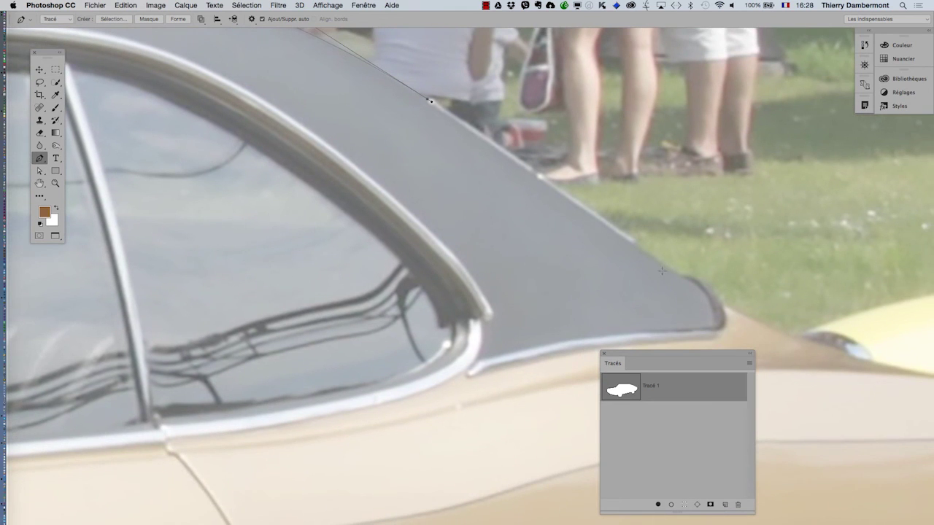
pyautogui.click(680, 276)
pyautogui.moveTo(705, 280)
pyautogui.mouseDown()
pyautogui.moveTo(709, 287)
pyautogui.moveTo(688, 272)
pyautogui.mouseUp()
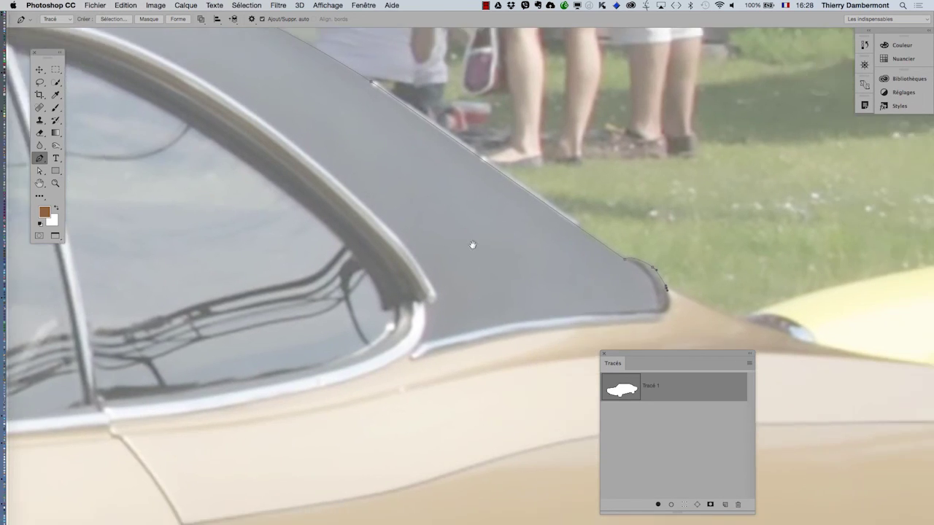
pyautogui.moveTo(703, 315); pyautogui.dragTo(474, 245)
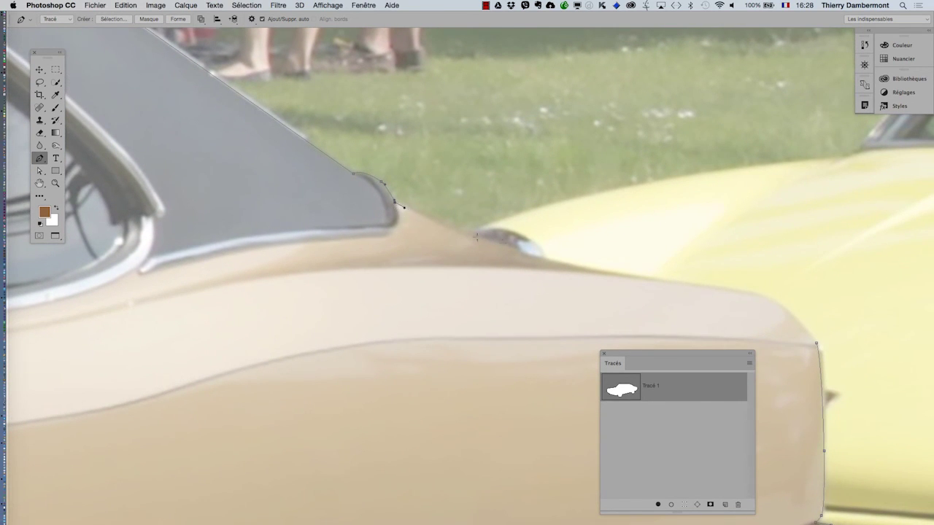
pyautogui.moveTo(613, 274)
pyautogui.mouseDown()
pyautogui.moveTo(621, 276)
pyautogui.moveTo(509, 256)
pyautogui.mouseUp()
pyautogui.moveTo(745, 291); pyautogui.dragTo(785, 308)
# Close Tracé 1 at its starting fender anchor and zoom out to the whole photo
pyautogui.click(813, 342)
pyautogui.moveTo(612, 299)
pyautogui.mouseDown()
pyautogui.moveTo(447, 337)
pyautogui.moveTo(611, 266)
pyautogui.mouseUp()
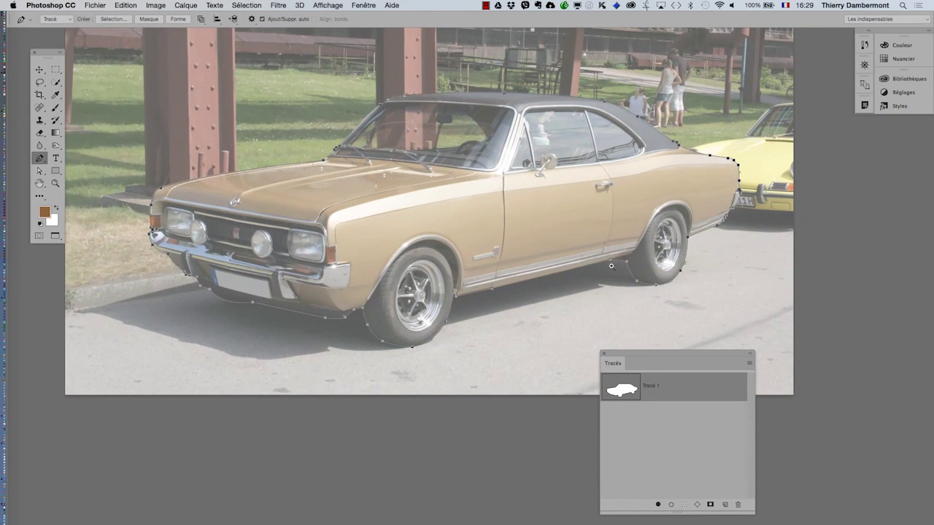